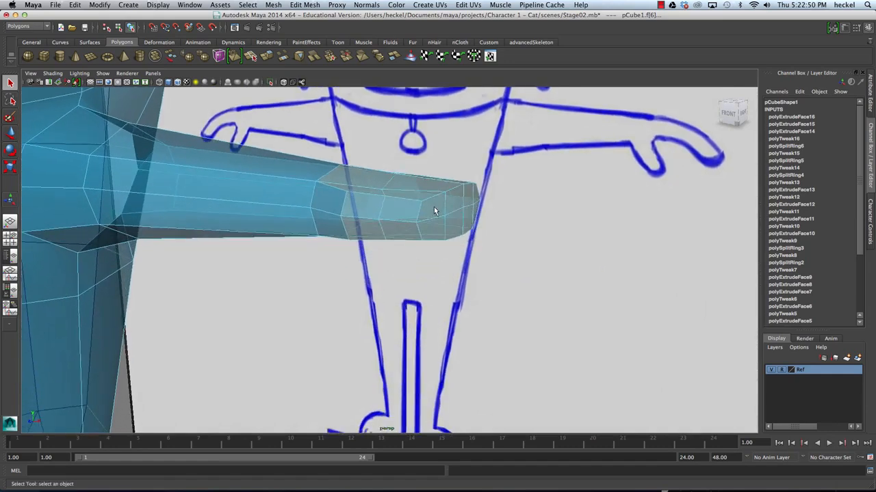
Step: Select the faces on the front side of the hand near the wrist, extrude them and pull them outward as the thumb base
click(349, 224)
alt+drag(350, 224, 376, 240)
click(360, 244)
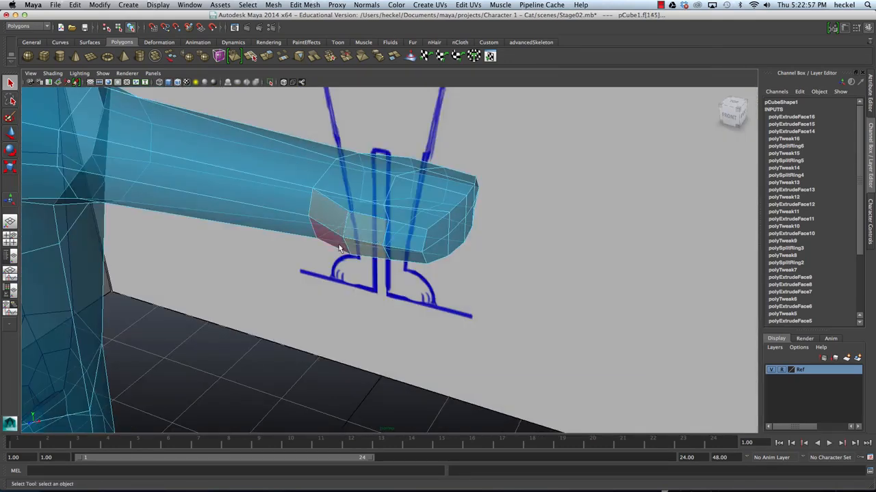
alt+drag(356, 271, 394, 266)
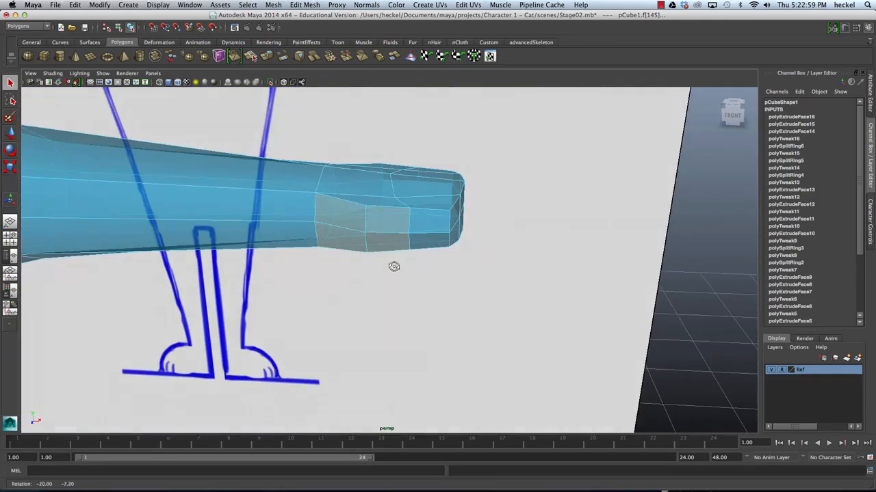
click(266, 56)
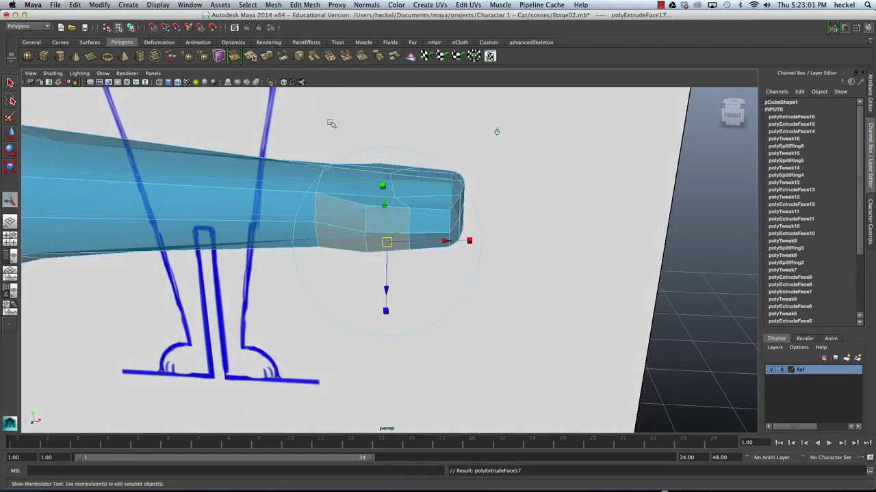
alt+drag(478, 135, 460, 126)
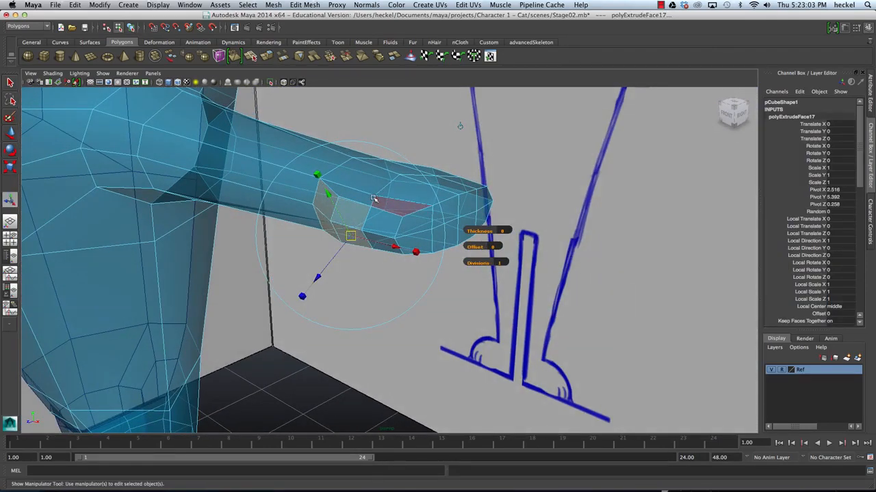
key(w)
drag(304, 231, 345, 253)
Step: Scale the extruded thumb faces flat along Z and narrow them along X
key(r)
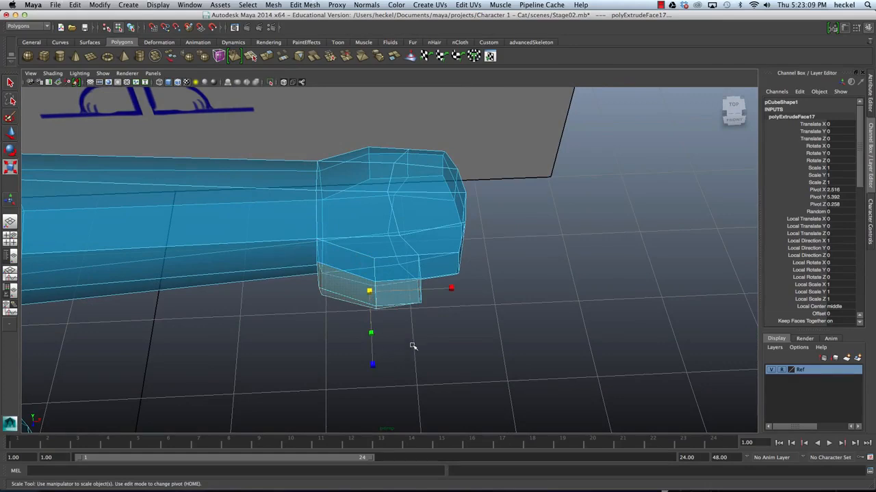
alt+drag(413, 346, 353, 327)
drag(254, 261, 383, 238)
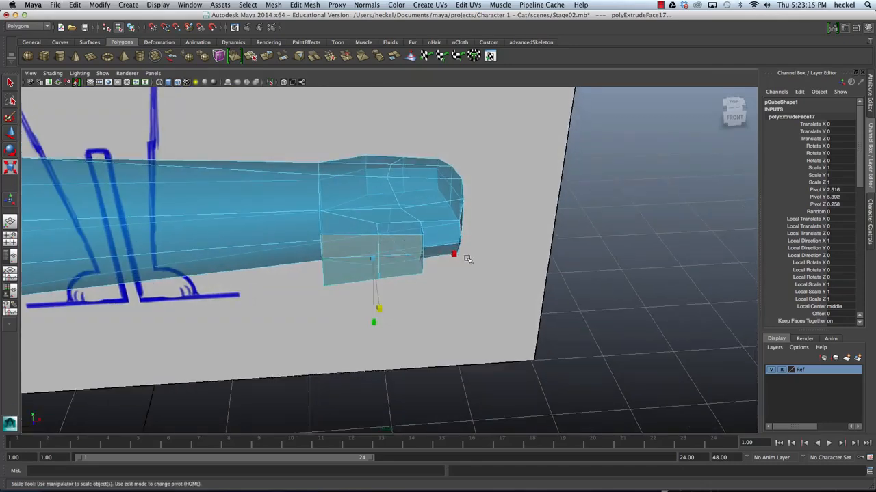
drag(455, 255, 437, 257)
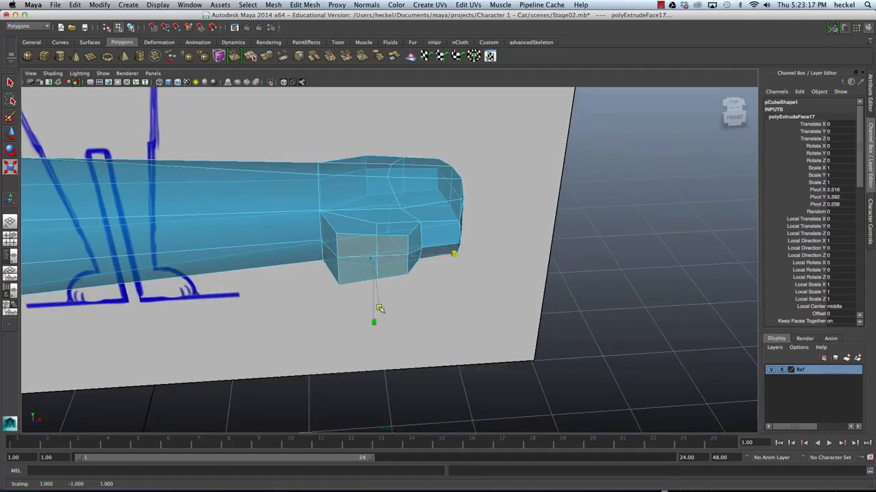
alt+drag(379, 308, 385, 257)
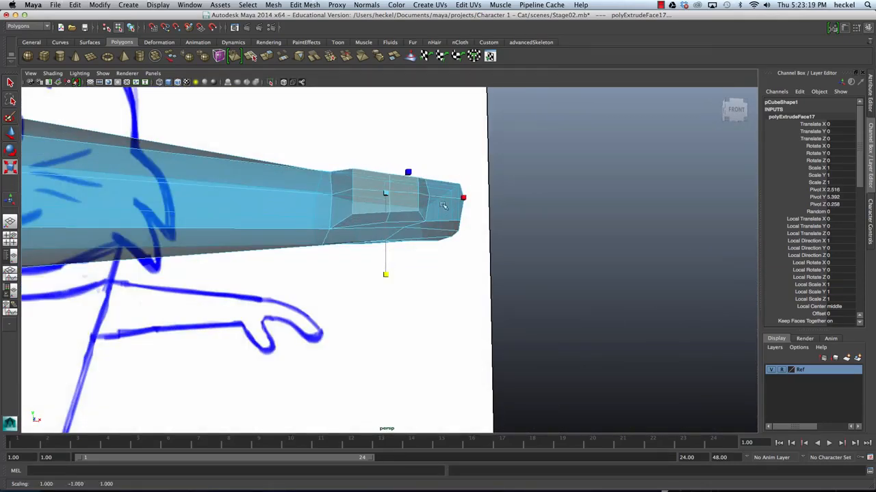
alt+drag(443, 205, 432, 161)
alt+right_drag(478, 172, 408, 177)
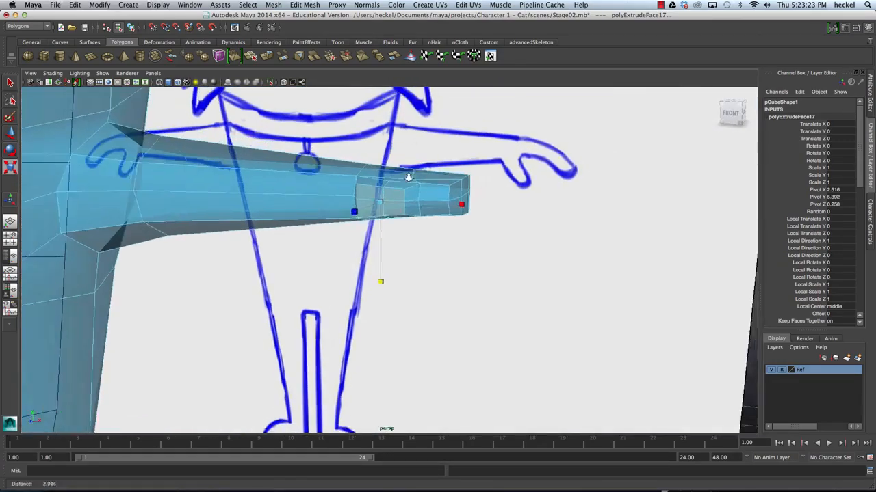
alt+drag(409, 177, 380, 235)
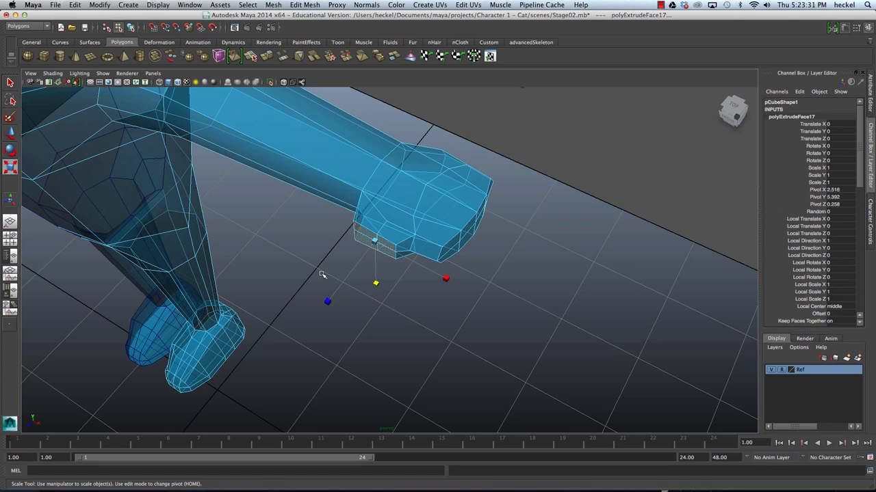
alt+drag(355, 234, 386, 164)
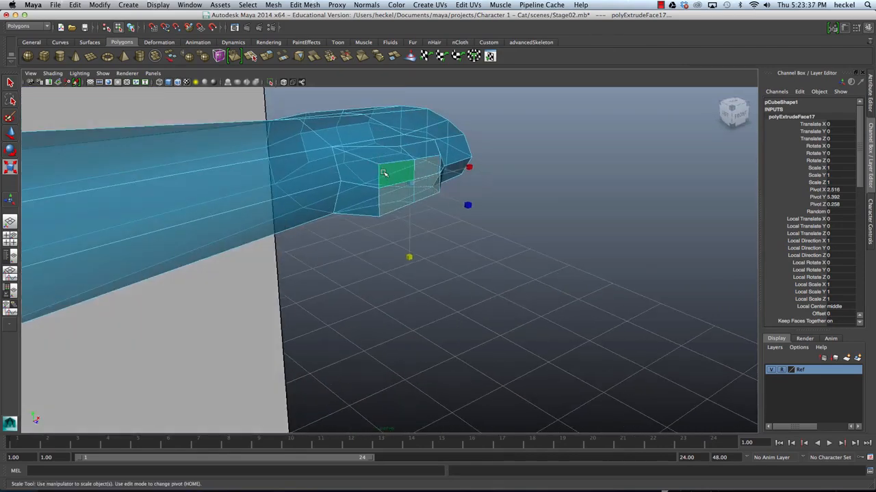
Step: Select the wrist-side vertices on the end of the thumb base and move them along X toward the fingertips
right_drag(384, 173, 360, 173)
click(380, 164)
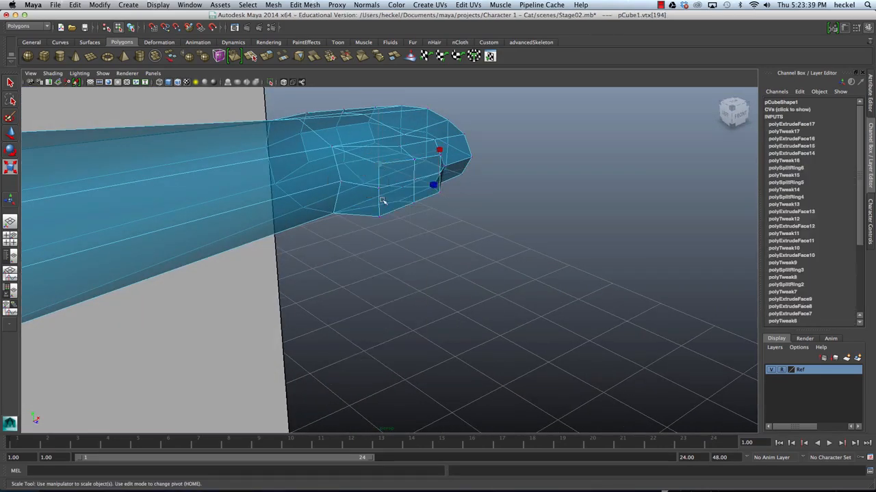
click(380, 217)
alt+drag(461, 189, 429, 205)
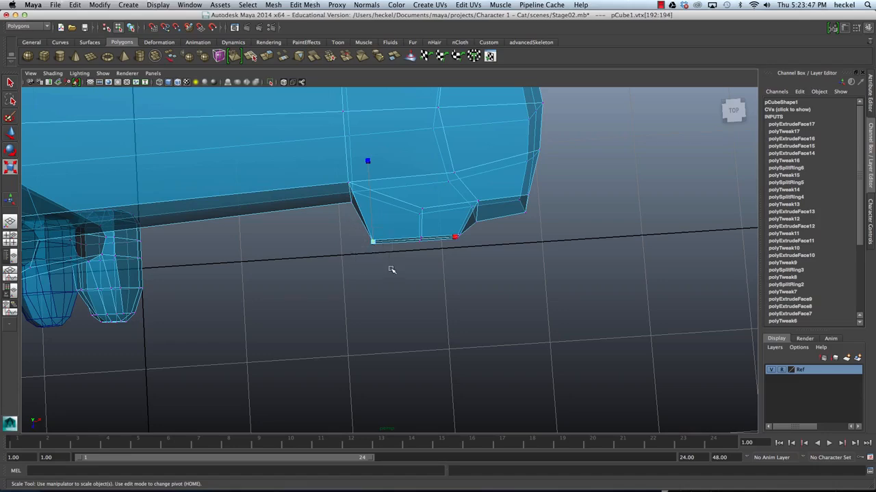
mouse_move(390, 269)
alt+mouse_down()
mouse_move(407, 230)
mouse_move(393, 260)
alt+mouse_up()
key(w)
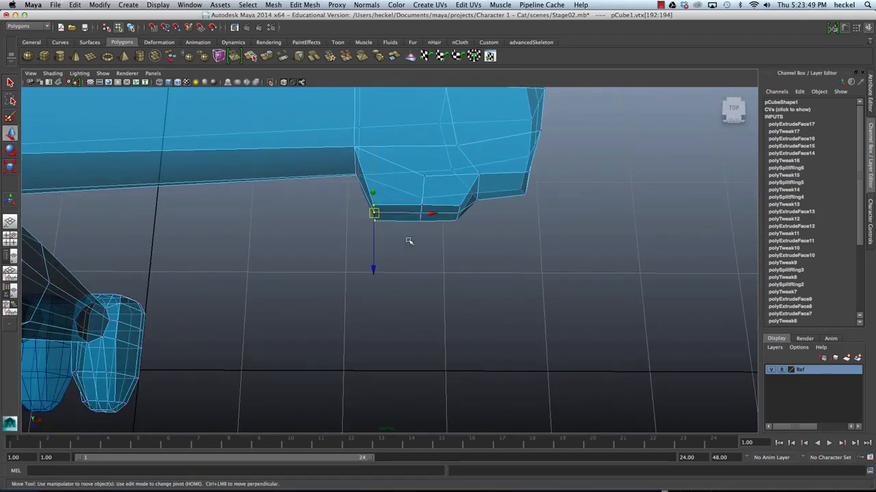
mouse_move(428, 212)
mouse_down()
mouse_move(438, 214)
mouse_move(445, 178)
mouse_up()
mouse_move(464, 126)
alt+mouse_down()
mouse_move(452, 140)
mouse_move(444, 109)
mouse_move(437, 156)
mouse_move(455, 161)
alt+mouse_up()
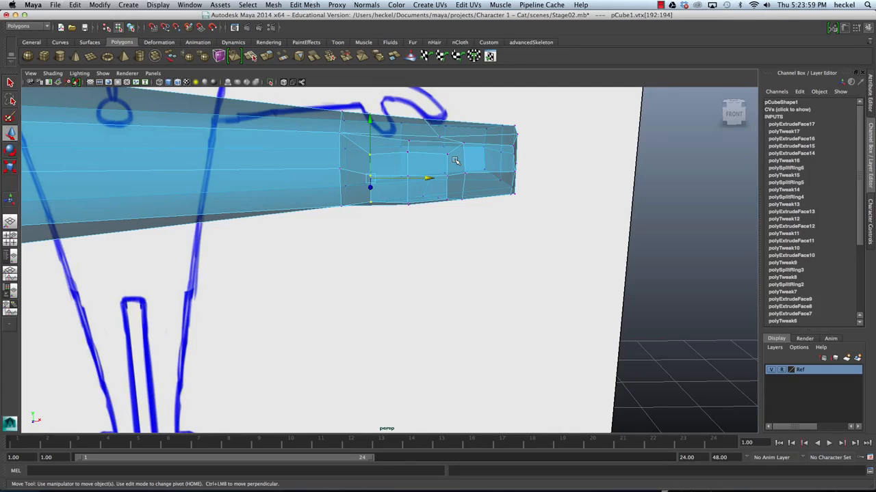
Step: Narrow the side vertices of the thumb end along X and spread its middle vertices vertically
mouse_move(455, 162)
alt+mouse_down()
mouse_move(438, 172)
mouse_move(459, 176)
mouse_move(407, 176)
mouse_move(462, 280)
mouse_move(420, 230)
alt+mouse_up()
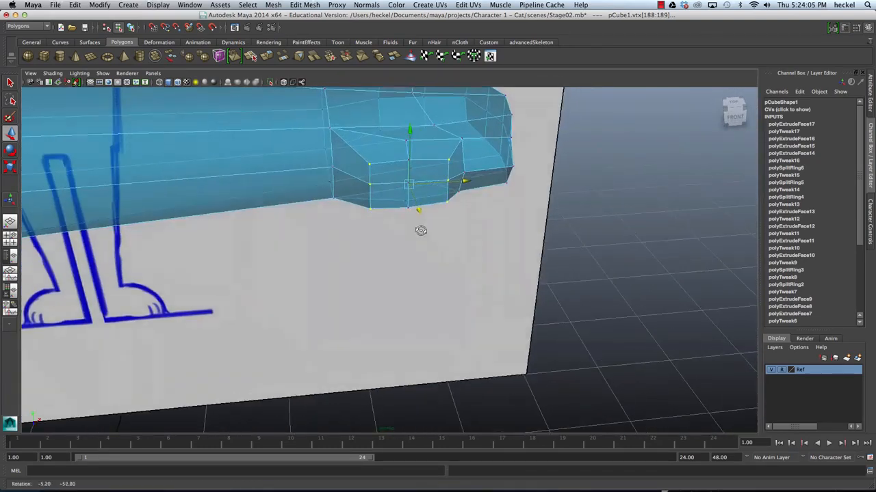
key(r)
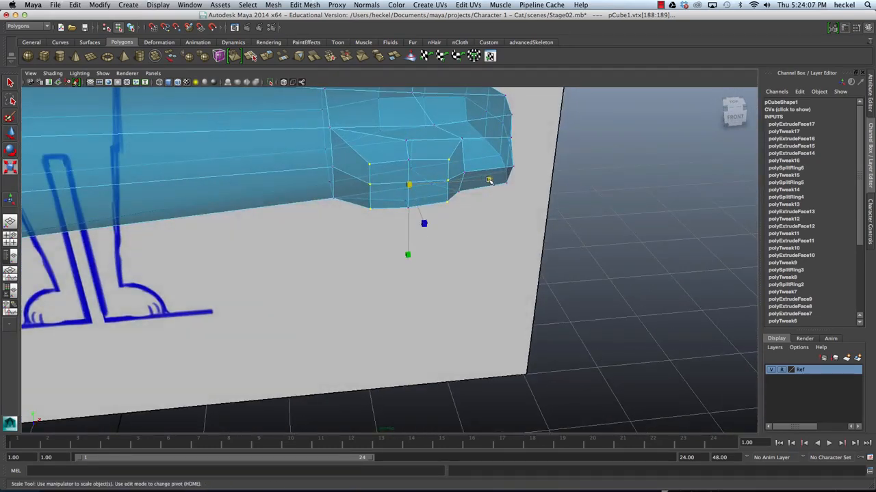
drag(489, 180, 440, 242)
key(w)
drag(467, 206, 414, 177)
alt+right_drag(414, 177, 409, 177)
alt+drag(409, 176, 436, 154)
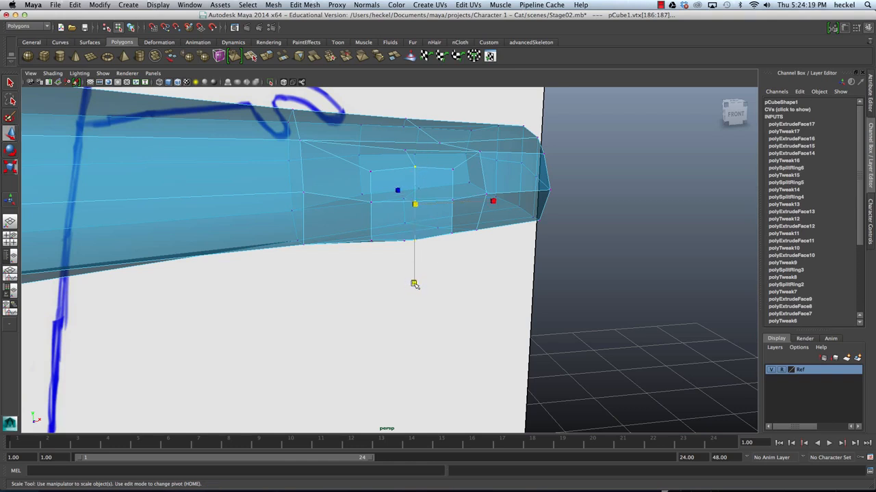
Step: Select the four corner vertices of the thumb end and scale them uniformly inward to round its outline
click(371, 172)
key(q)
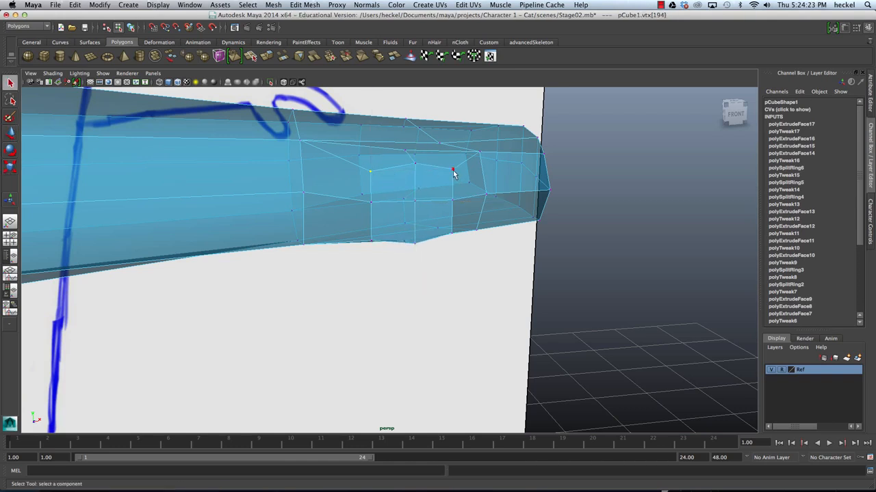
click(452, 172)
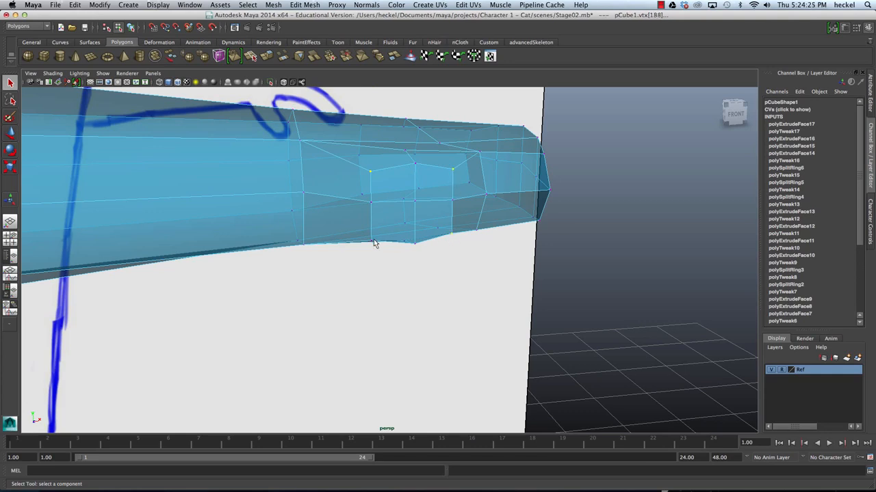
alt+drag(373, 244, 458, 189)
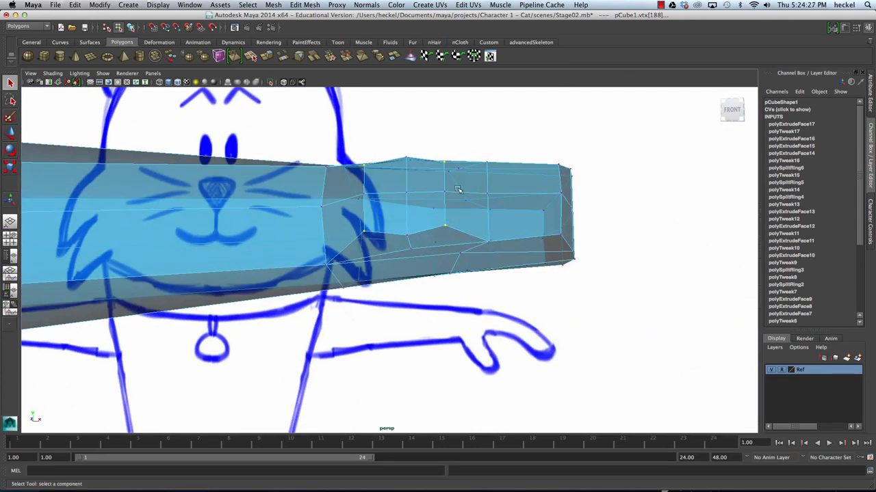
key(r)
drag(404, 197, 400, 198)
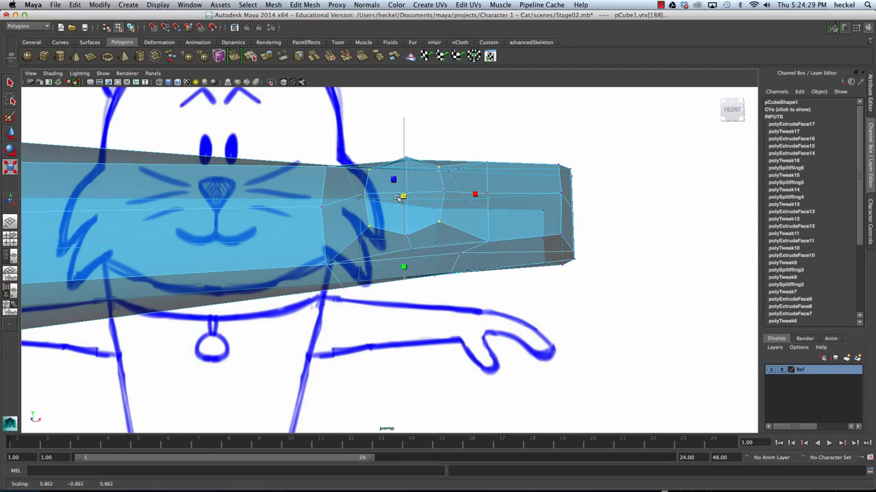
alt+drag(467, 149, 498, 185)
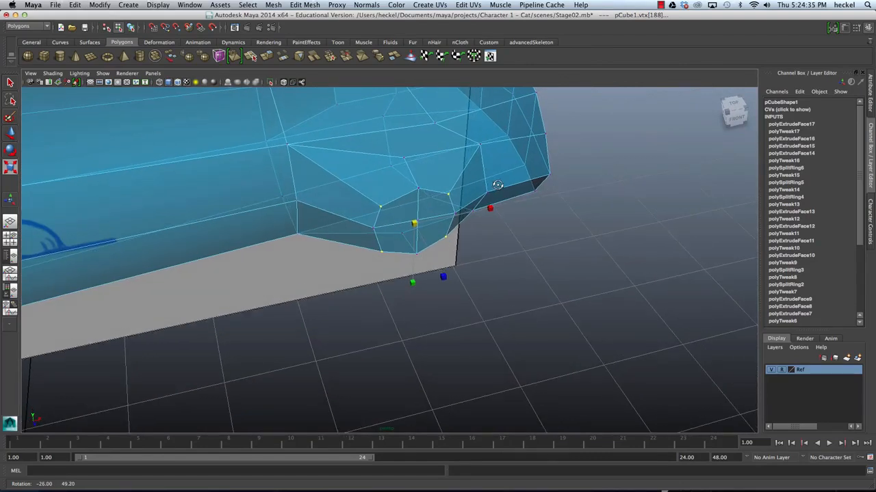
Step: Add the two mid-side vertices to the corner selection and scale the thumb end narrower along X
key(q)
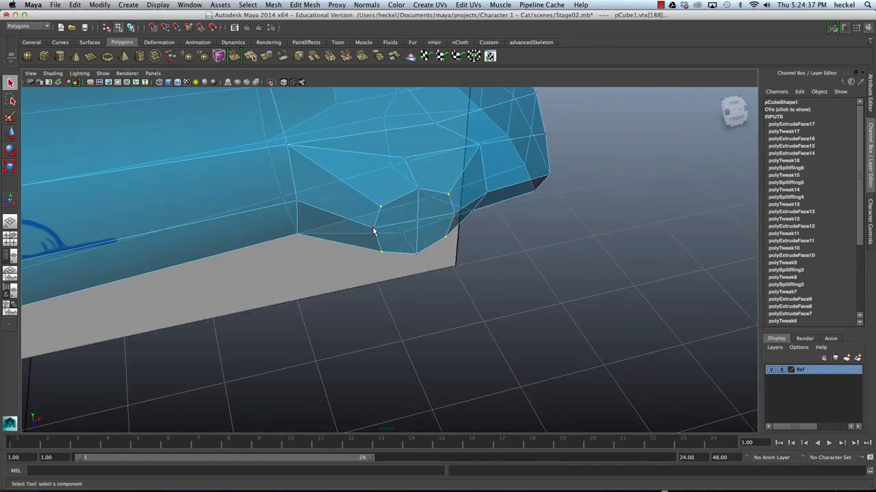
shift+click(458, 216)
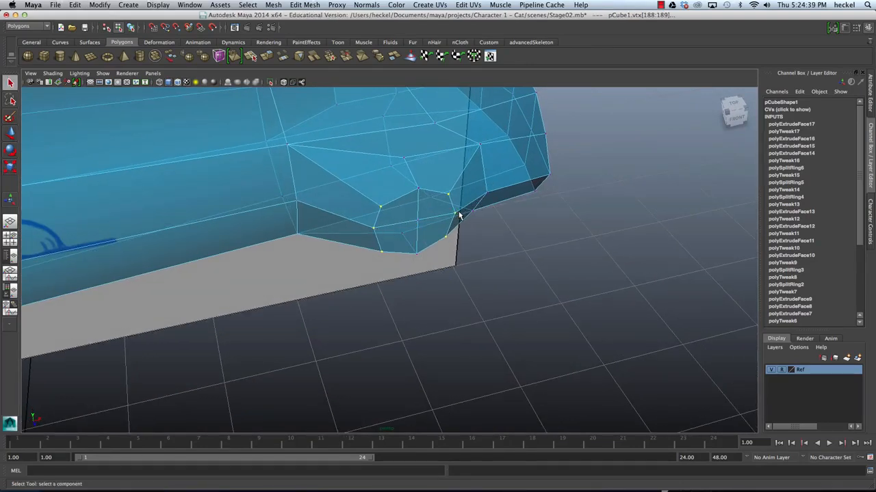
mouse_move(476, 214)
alt+mouse_down()
mouse_move(438, 145)
mouse_move(444, 178)
mouse_move(470, 214)
alt+mouse_up()
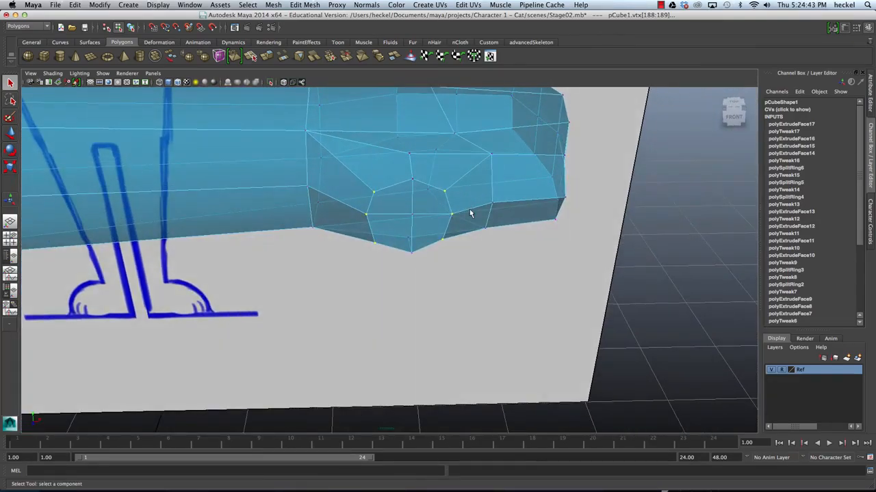
key(r)
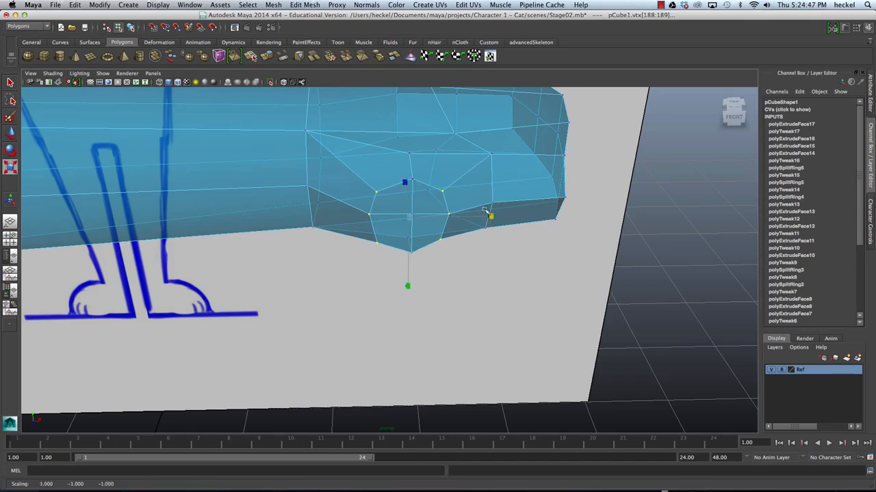
mouse_move(484, 211)
alt+mouse_down()
mouse_move(481, 219)
mouse_move(479, 178)
mouse_move(504, 182)
mouse_move(479, 180)
mouse_move(502, 186)
mouse_move(447, 208)
mouse_move(446, 159)
mouse_move(479, 191)
mouse_move(495, 188)
alt+mouse_up()
Step: Select the four end faces of the thumb base and extrude them outward to form the thumb
right_drag(411, 192, 409, 216)
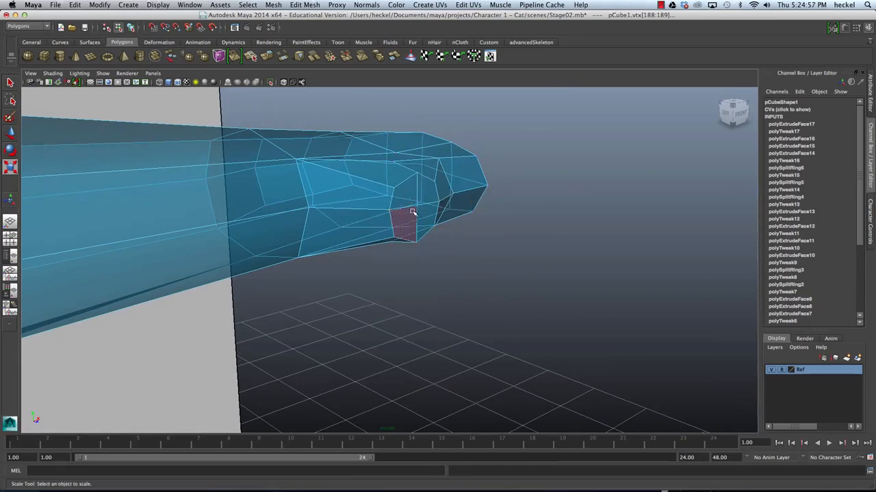
click(405, 197)
key(q)
click(426, 197)
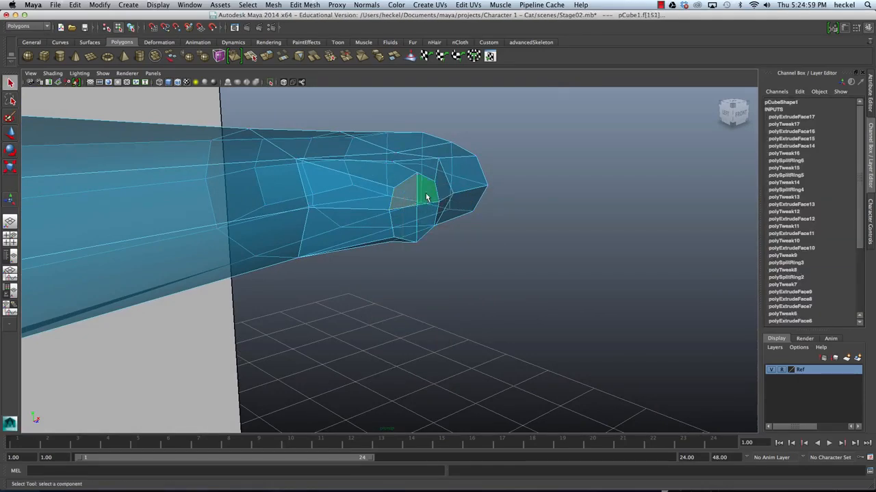
mouse_move(400, 226)
alt+mouse_down()
mouse_move(459, 166)
mouse_move(438, 175)
mouse_move(397, 152)
mouse_move(387, 183)
mouse_move(588, 183)
alt+mouse_up()
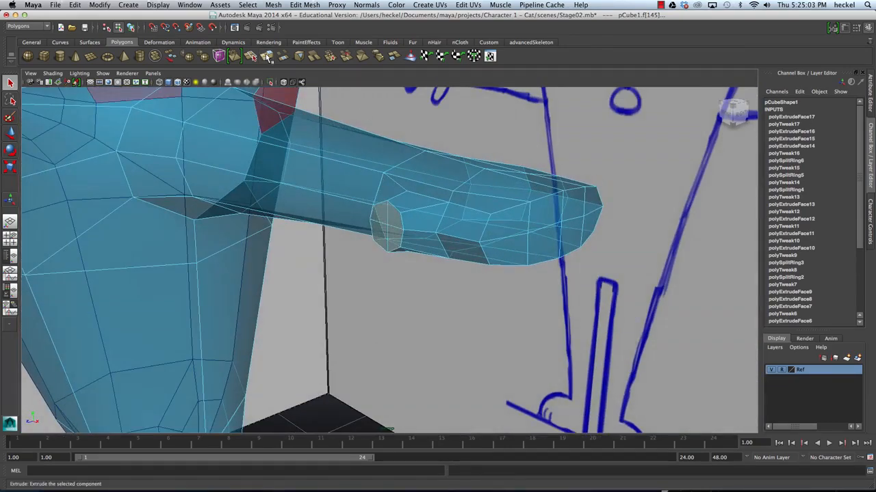
click(267, 56)
alt+drag(384, 206, 454, 96)
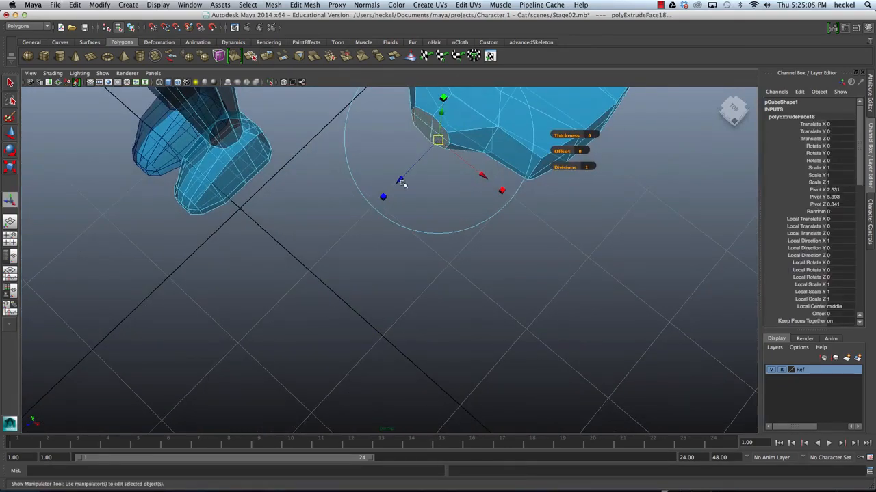
drag(401, 183, 343, 203)
mouse_move(467, 145)
alt+mouse_down()
mouse_move(477, 119)
mouse_move(466, 134)
mouse_move(424, 140)
mouse_move(472, 132)
mouse_move(408, 171)
mouse_move(442, 146)
alt+mouse_up()
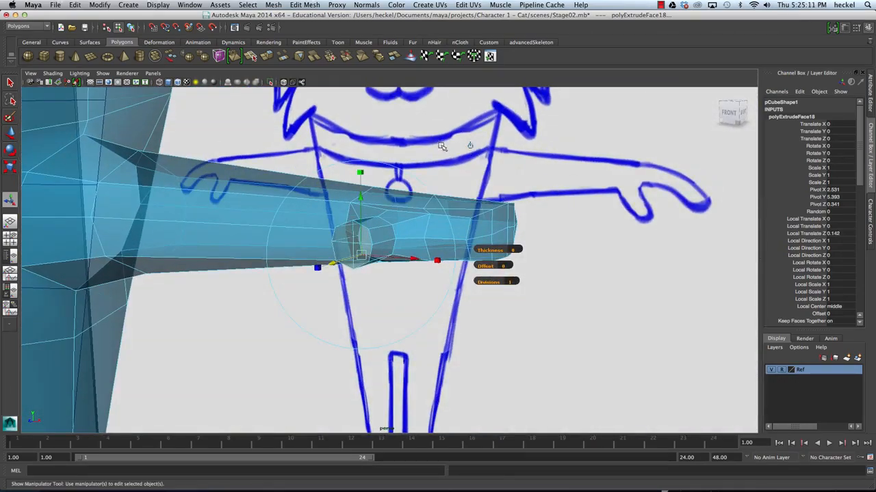
Step: Return to object mode, check the hand and thumb in smooth mesh preview, and restore the unsmoothed display
key(q)
right_drag(409, 214, 437, 207)
alt+drag(437, 206, 373, 187)
mouse_move(443, 193)
alt+mouse_down()
mouse_move(445, 166)
mouse_move(487, 176)
mouse_move(398, 207)
mouse_move(387, 246)
alt+mouse_up()
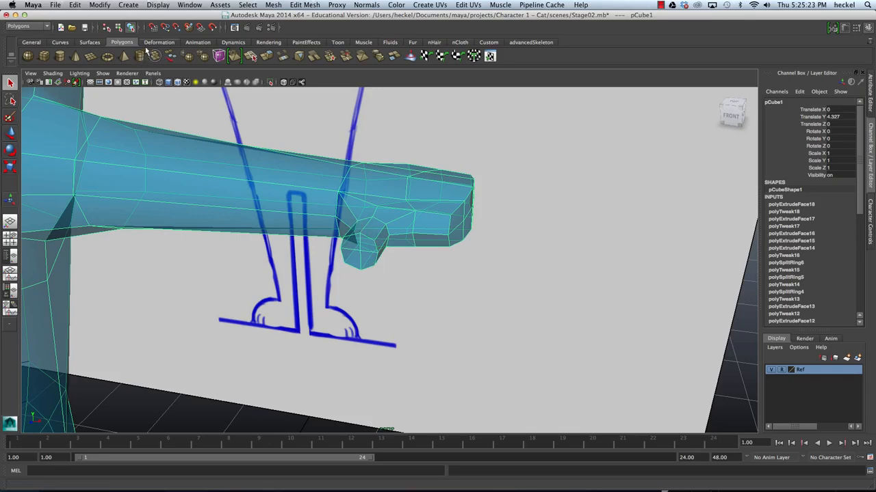
click(204, 57)
click(411, 275)
mouse_move(395, 275)
alt+mouse_down()
mouse_move(420, 231)
mouse_move(524, 230)
mouse_move(471, 236)
alt+mouse_up()
alt+drag(369, 235, 417, 191)
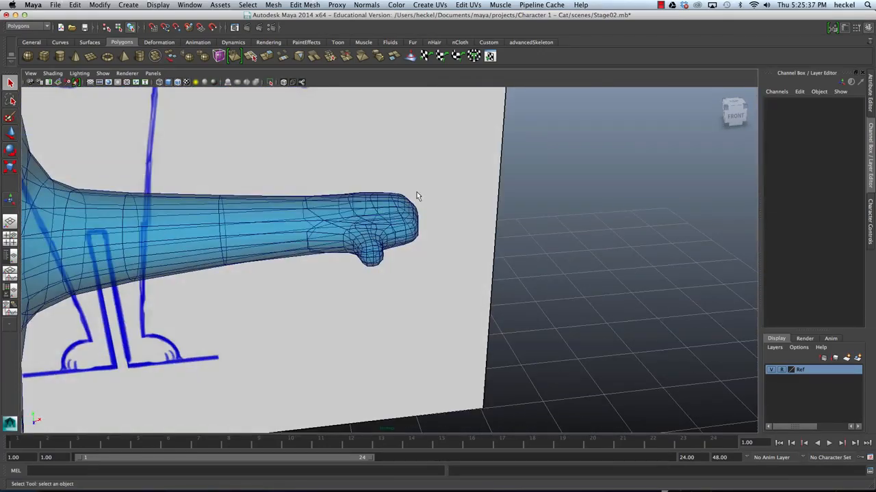
click(417, 193)
key(1)
alt+right_drag(300, 237, 491, 239)
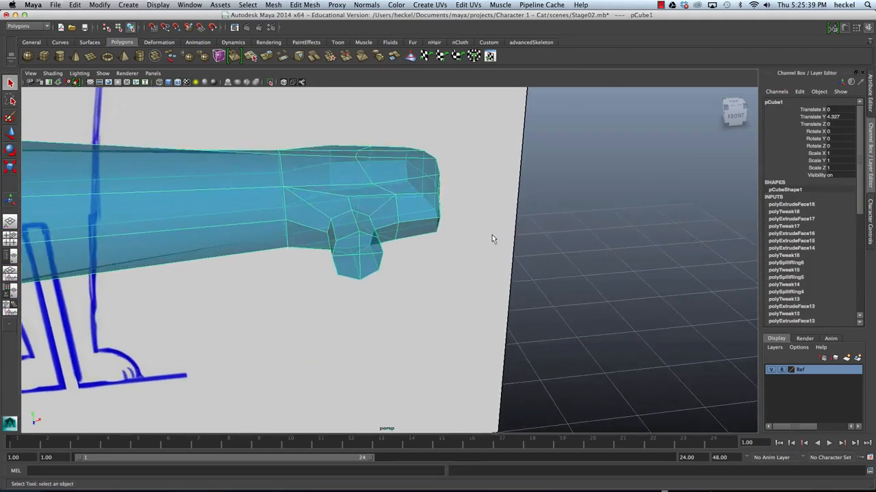
Step: Select the edge loop around the thumb's outer end and scale it along X
alt+drag(492, 239, 298, 223)
right_click(311, 222)
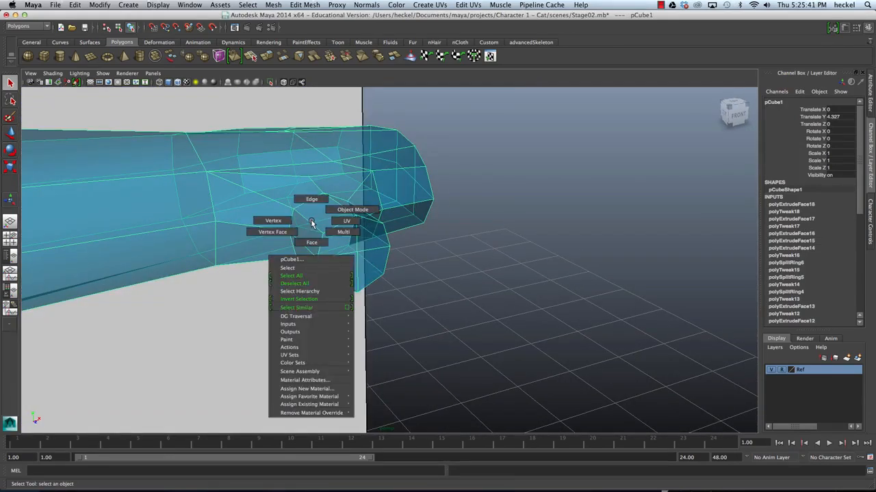
click(311, 200)
click(308, 224)
click(316, 279)
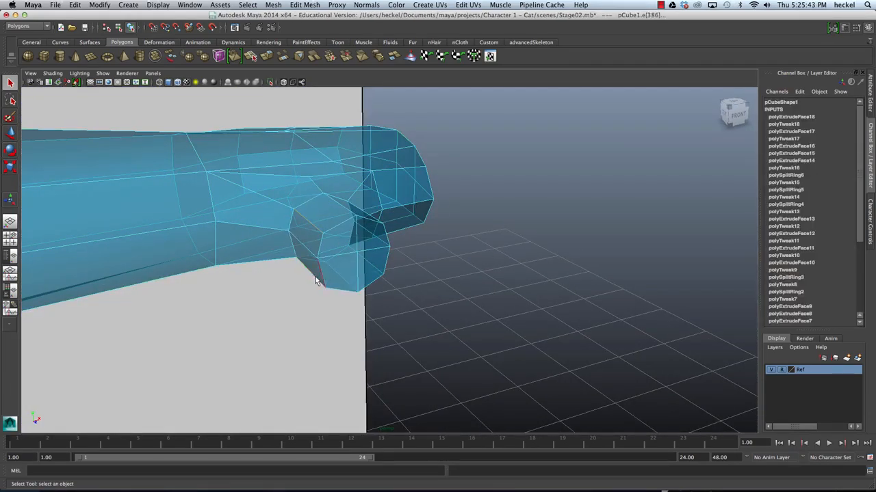
mouse_move(313, 276)
alt+mouse_down()
mouse_move(370, 214)
mouse_move(361, 259)
mouse_move(445, 229)
mouse_move(441, 252)
mouse_move(429, 235)
alt+mouse_up()
key(r)
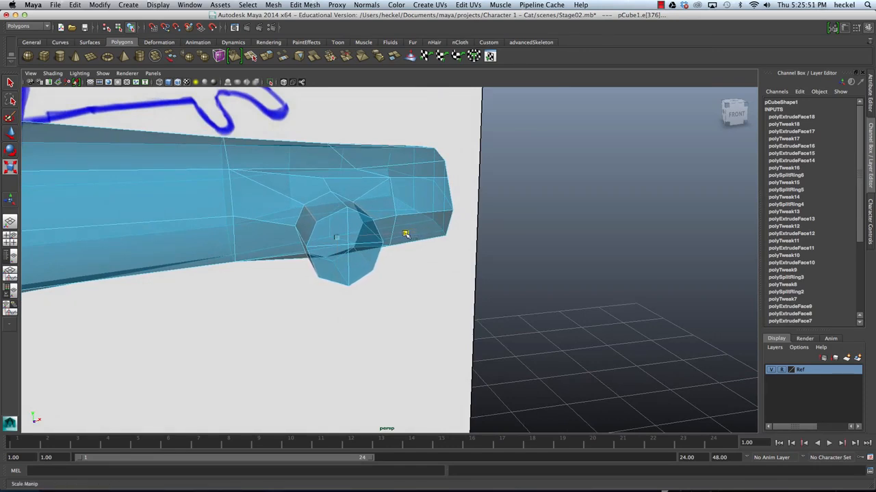
alt+drag(405, 234, 366, 216)
Step: Return to object mode, smooth the mesh to check the thumb's shape, and undo the smoothing
right_click(366, 217)
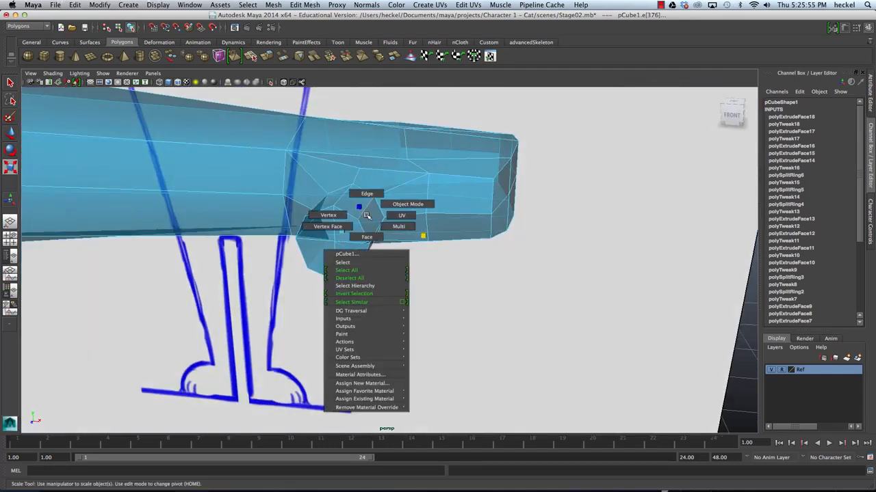
click(404, 197)
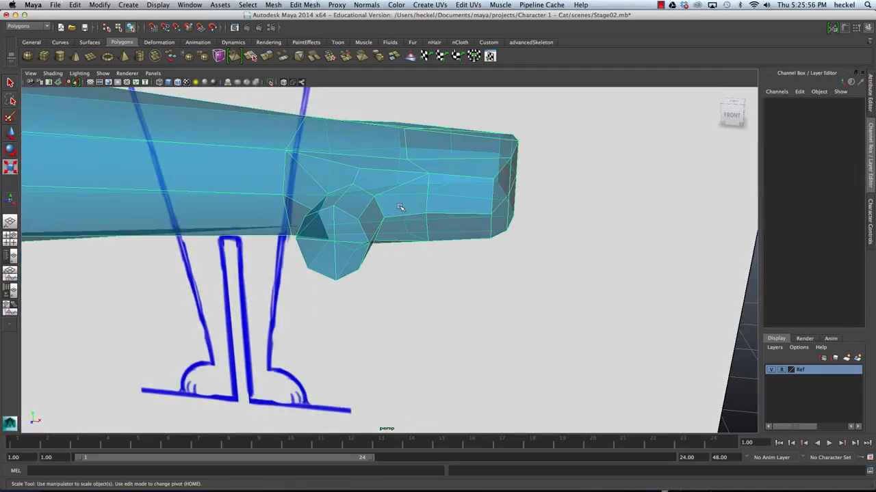
click(204, 56)
alt+drag(416, 283, 436, 254)
key(r)
key(ctrl+z)
Step: Select the edge loop where the thumb joins its base on the hand and scale it
alt+middle_drag(371, 254, 388, 234)
alt+drag(387, 234, 320, 226)
alt+drag(323, 167, 466, 168)
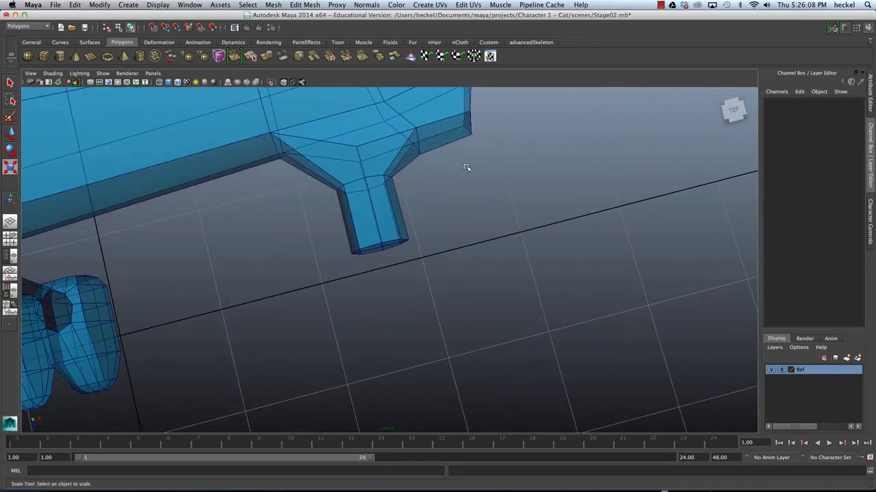
right_click(371, 178)
right_drag(371, 178, 372, 157)
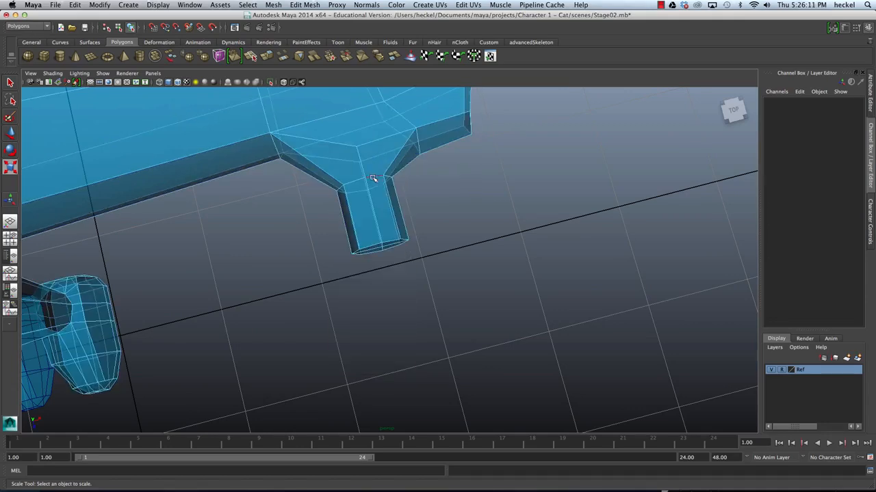
click(376, 180)
alt+drag(376, 179, 415, 171)
alt+drag(415, 148, 397, 229)
Step: Extrude the thumb's four end faces outward along Z and scale the new end smaller to taper the thumb
right_click(387, 233)
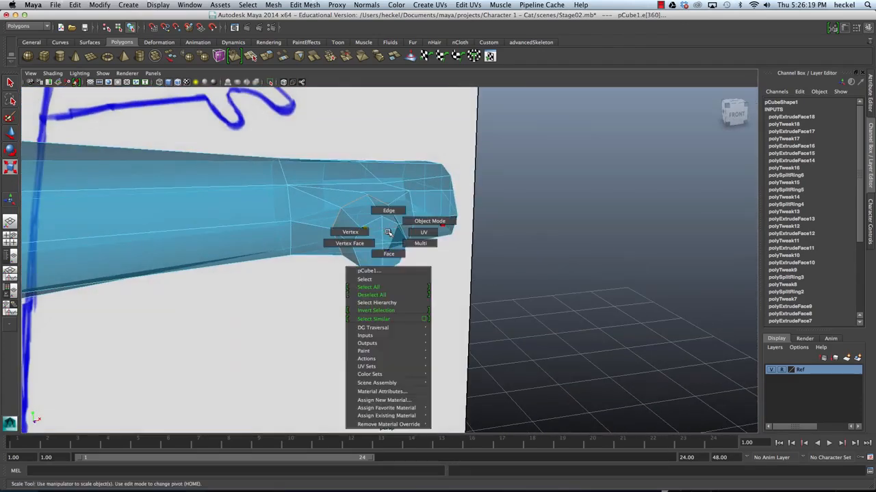
click(388, 254)
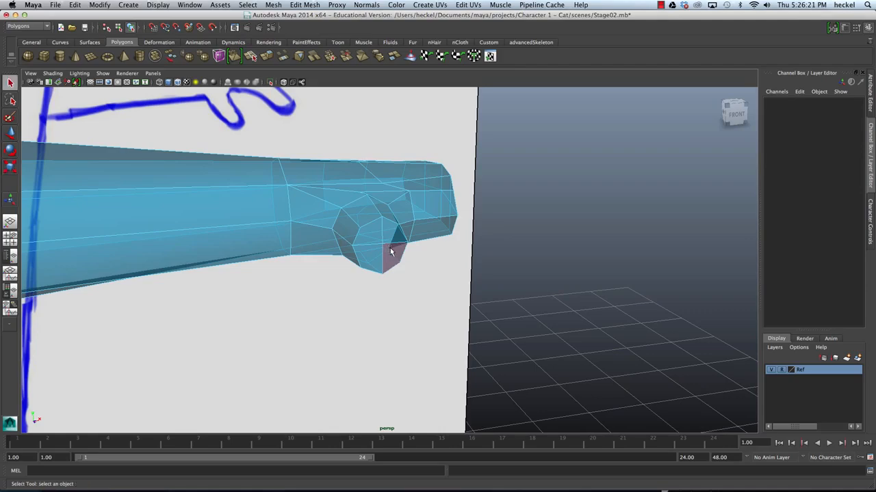
alt+drag(390, 252, 419, 180)
click(370, 242)
click(266, 58)
key(w)
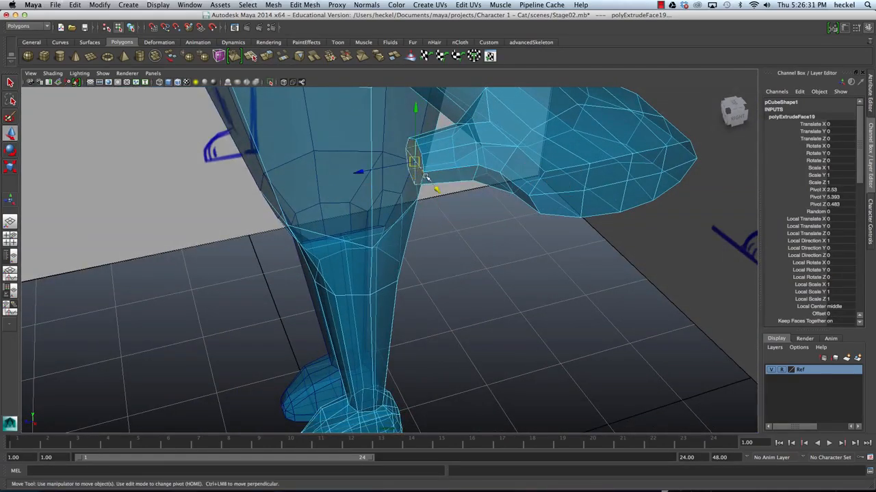
click(365, 172)
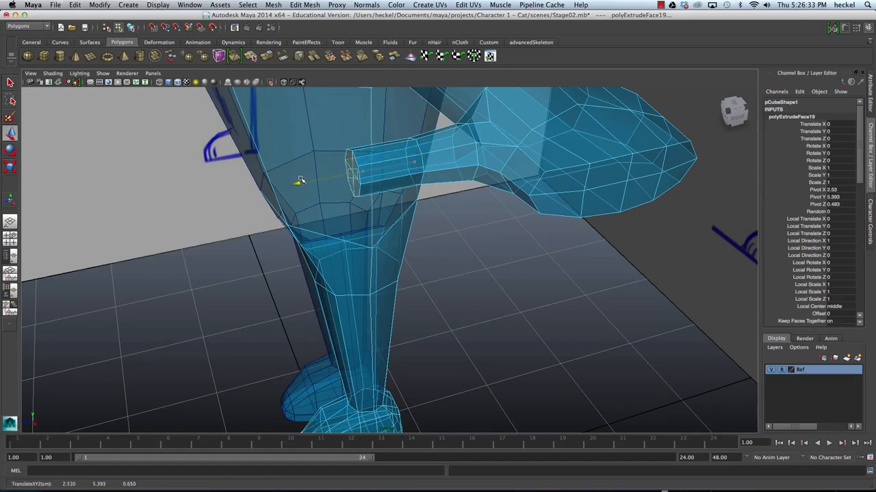
alt+drag(299, 181, 380, 180)
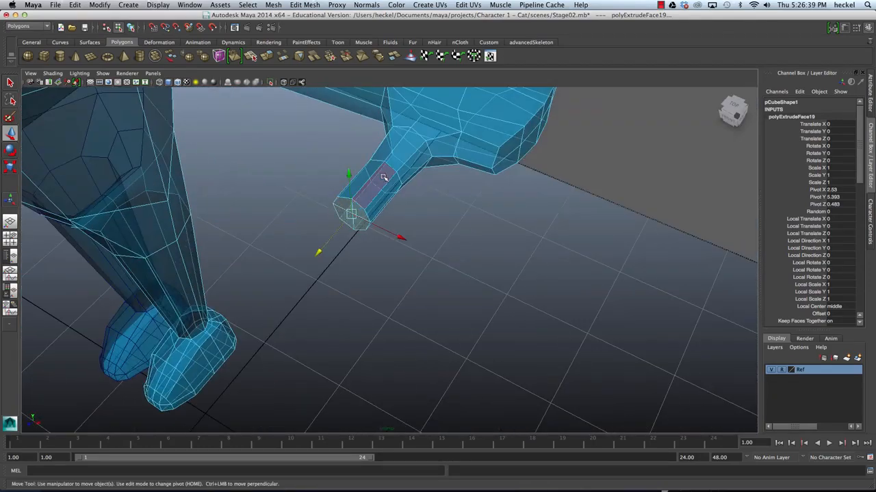
key(r)
alt+drag(347, 213, 455, 175)
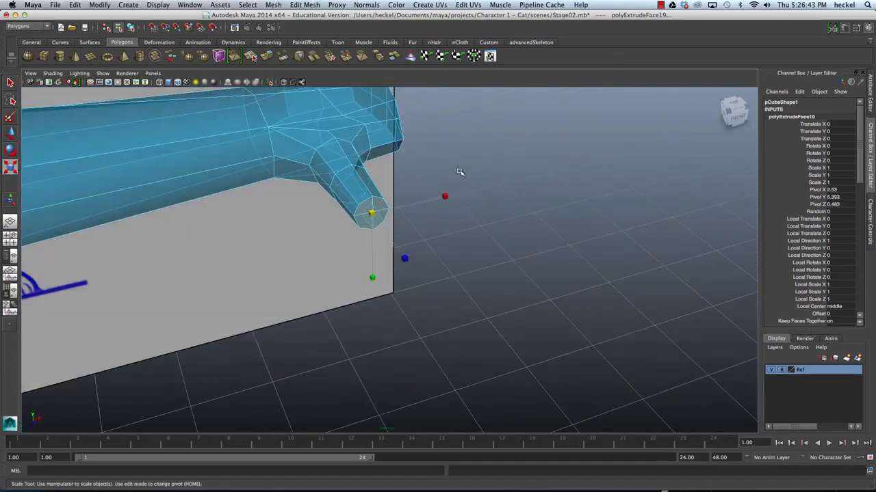
Step: Extrude the thumb's end faces again with local translate X -0.009 and Z 0.026 and local scale 0.383 to round the tip
click(267, 56)
alt+drag(369, 206, 393, 181)
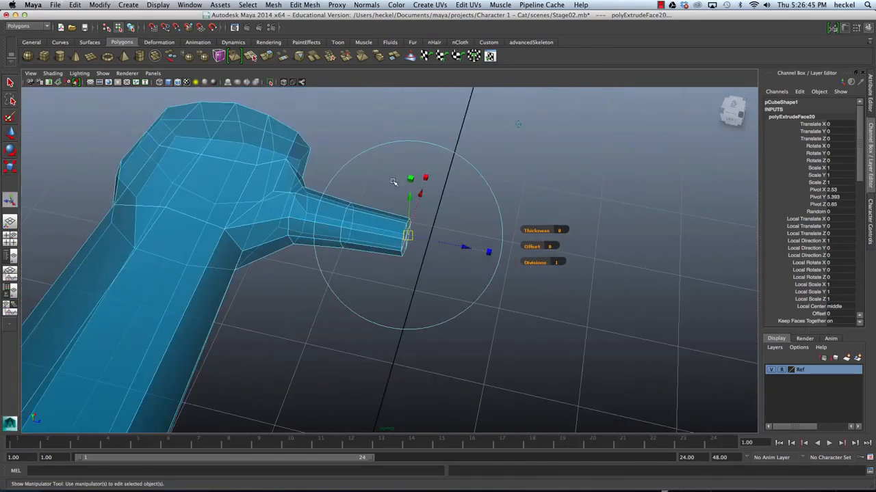
drag(464, 246, 386, 121)
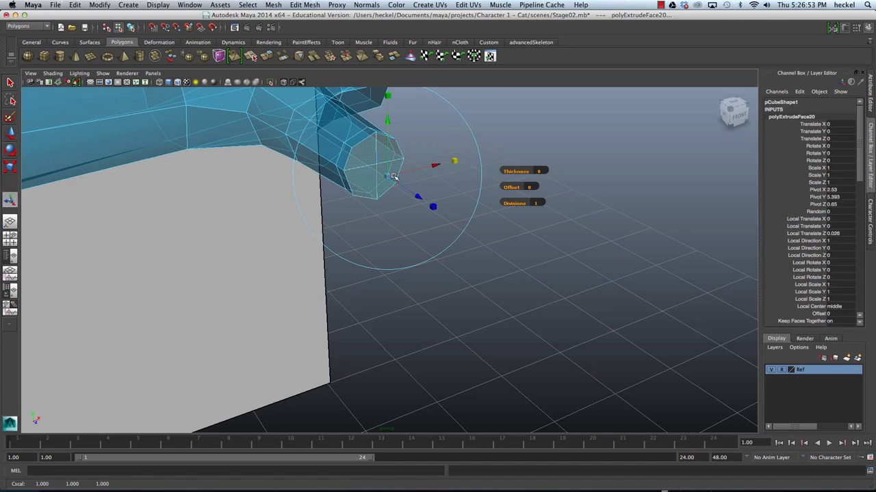
drag(393, 177, 387, 176)
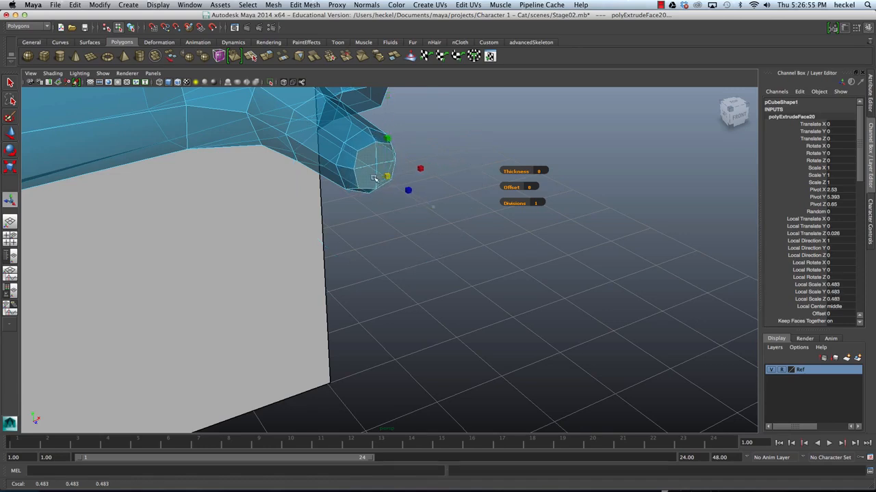
alt+drag(416, 153, 405, 175)
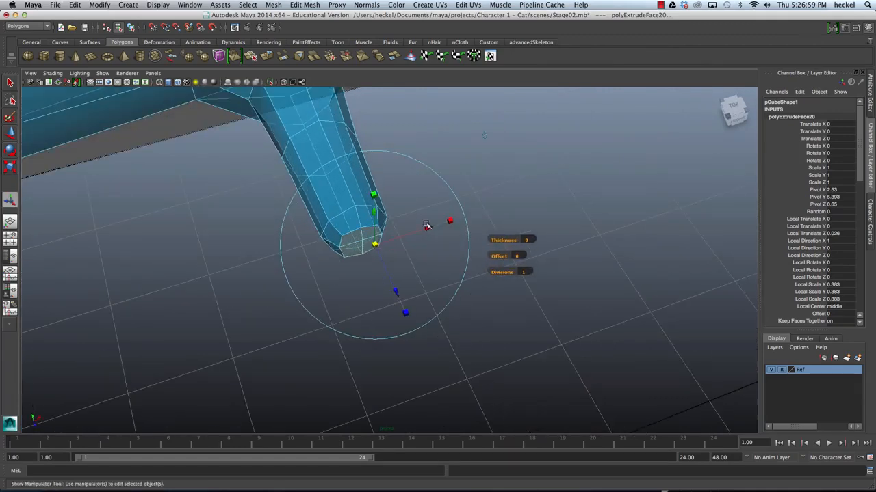
mouse_move(428, 229)
alt+mouse_down()
mouse_move(418, 232)
mouse_move(416, 184)
mouse_move(373, 177)
mouse_move(391, 184)
mouse_move(400, 157)
mouse_move(369, 164)
mouse_move(357, 188)
mouse_move(414, 180)
mouse_move(403, 203)
mouse_move(412, 168)
mouse_move(459, 152)
mouse_move(397, 153)
mouse_move(361, 182)
mouse_move(412, 184)
mouse_move(420, 172)
mouse_move(383, 156)
mouse_move(396, 159)
alt+mouse_up()
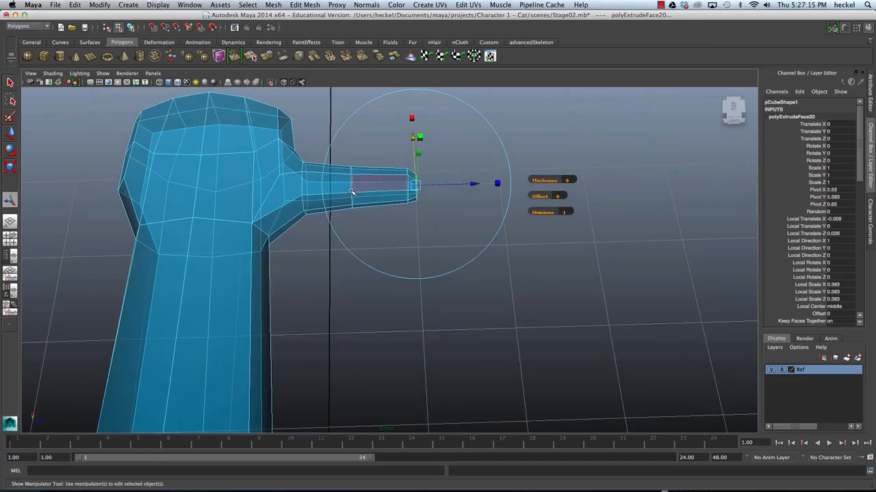
Step: Select the edge loop midway along the thumb and reposition it along the thumb's length
key(q)
right_drag(352, 183, 355, 164)
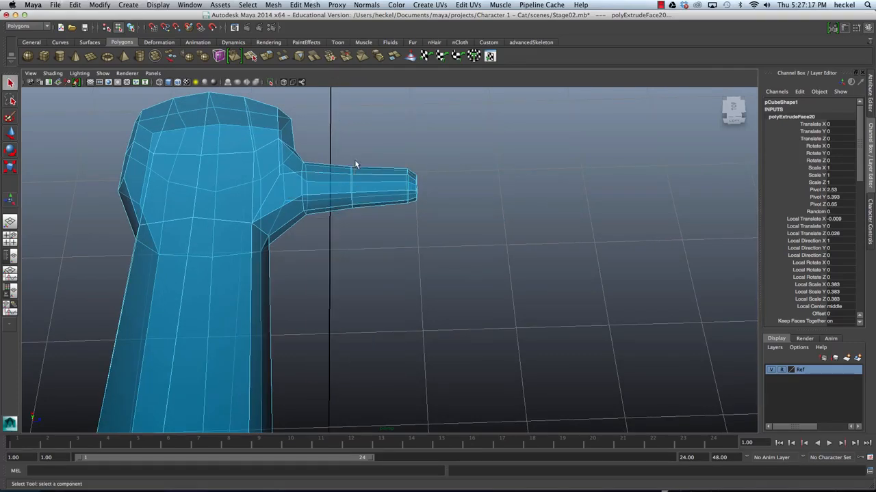
click(351, 182)
key(w)
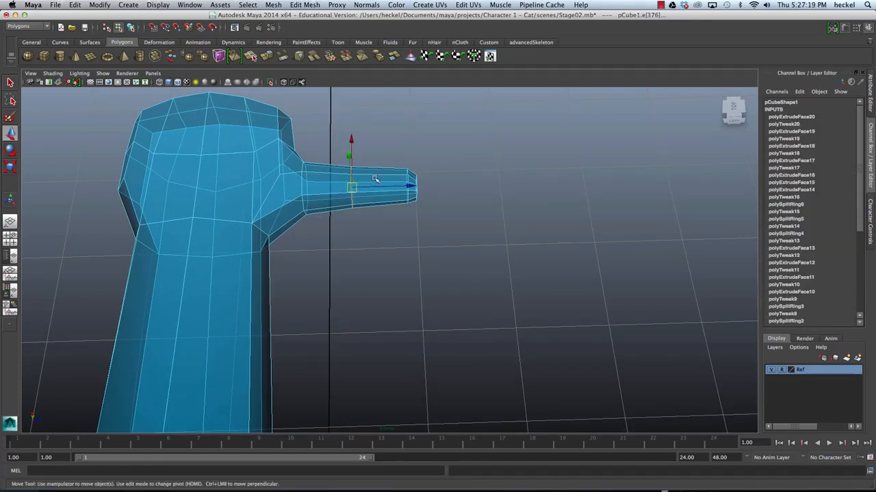
drag(397, 186, 388, 159)
Step: Smooth the whole mesh in object mode, inspect the lengthened thumb, and revert to the unsmoothed mesh
right_click(402, 140)
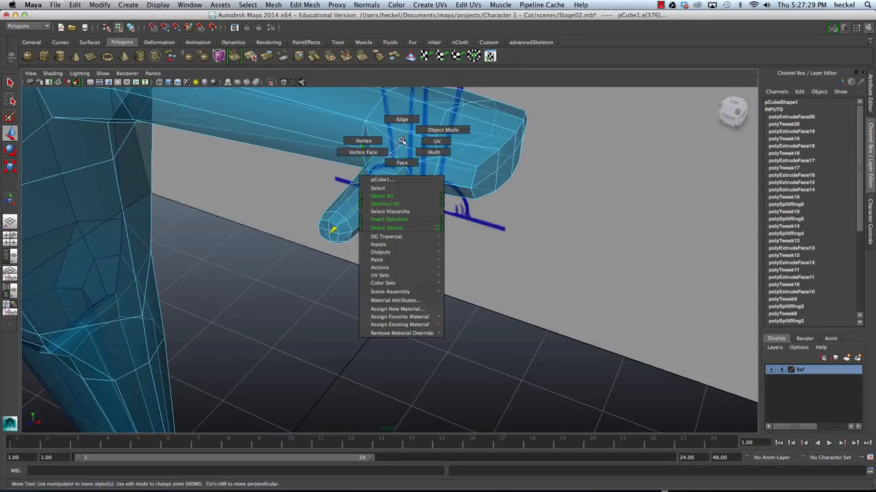
click(431, 130)
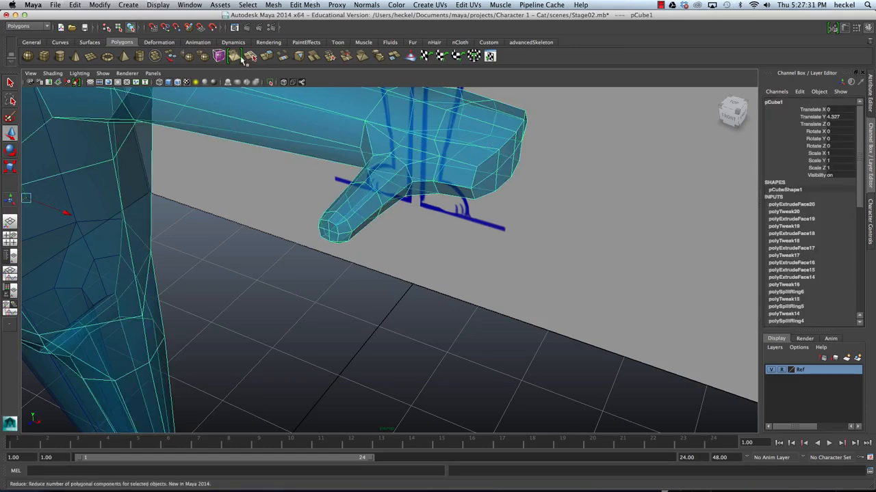
click(204, 58)
click(429, 262)
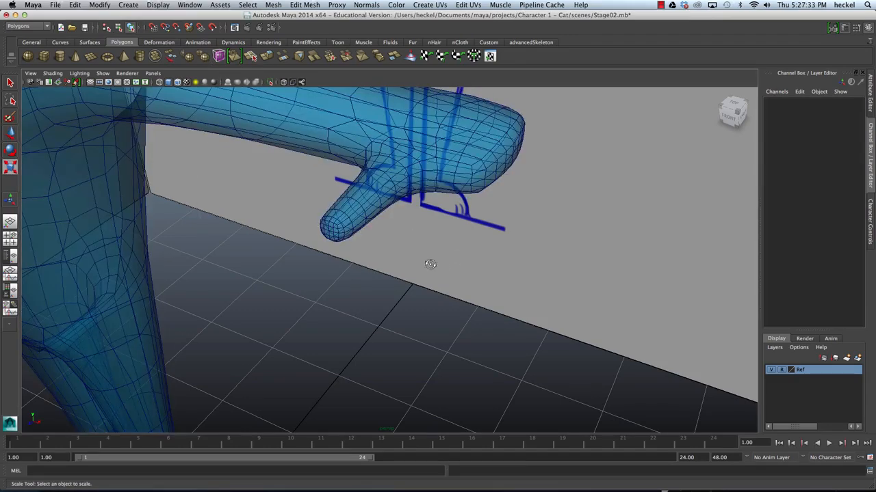
alt+drag(428, 262, 445, 216)
key(z)
Step: Select the centre vertex of the thumb tip and move it slightly outward along Z
right_drag(404, 234, 365, 236)
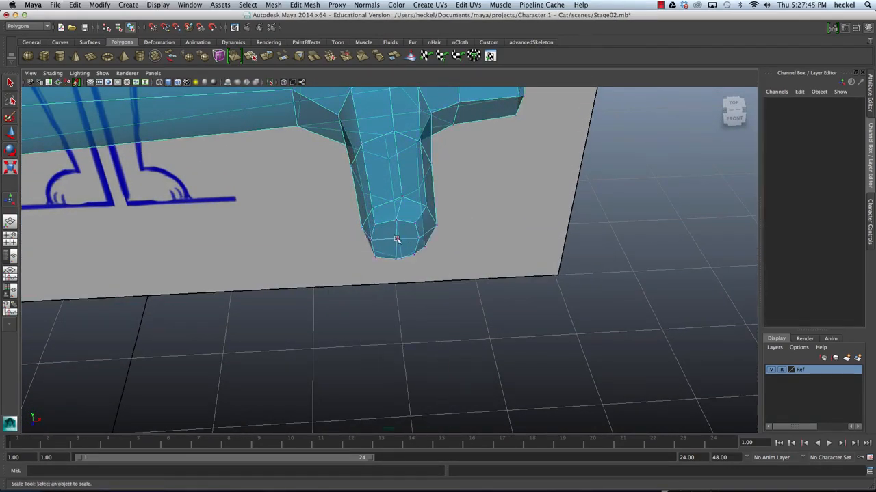
click(397, 239)
alt+drag(457, 238, 390, 233)
alt+drag(334, 199, 466, 200)
key(w)
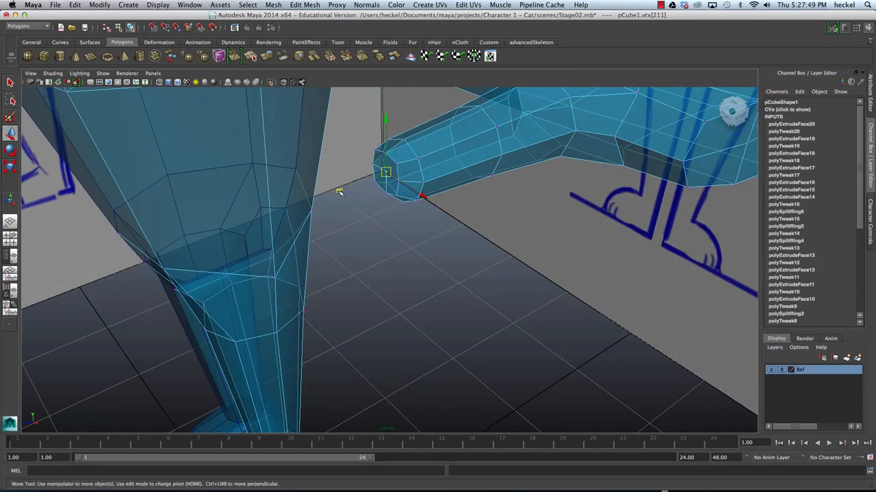
middle_drag(338, 191, 331, 192)
alt+drag(401, 170, 408, 197)
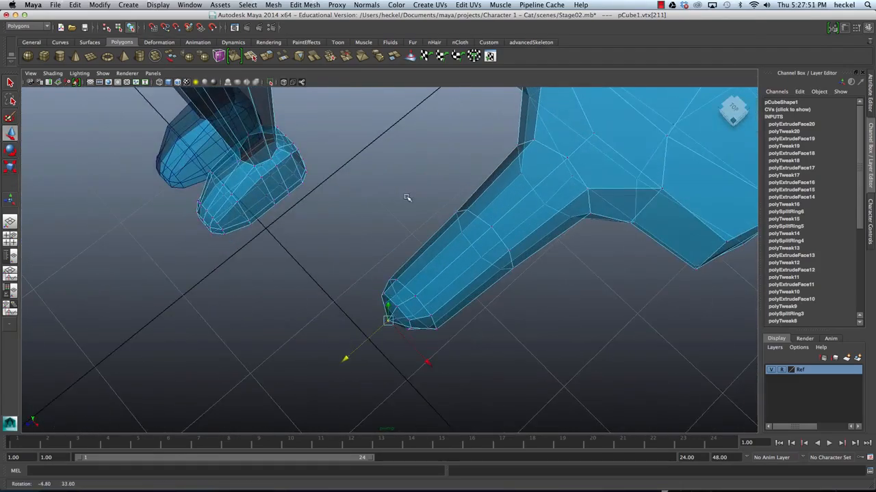
alt+middle_drag(409, 197, 436, 145)
alt+drag(459, 204, 445, 213)
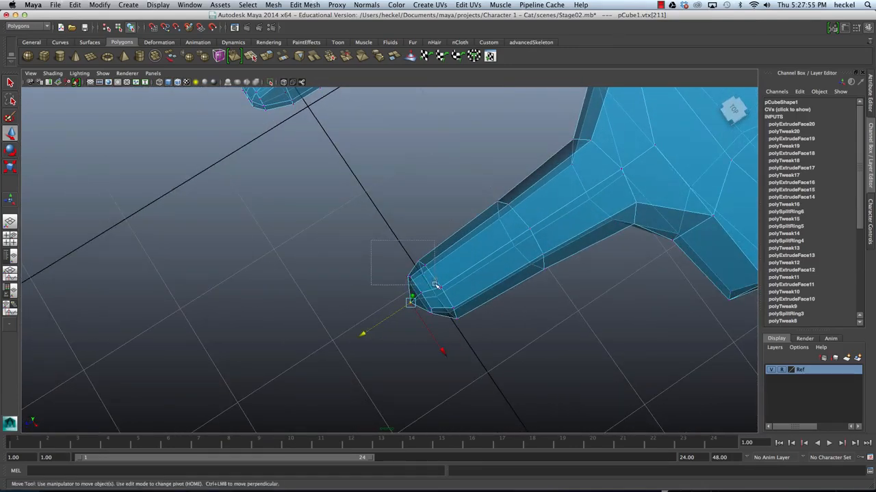
Step: Select the two adjoining faces on one side of the thumb's end cap and move them along Z
drag(435, 285, 455, 117)
key(q)
right_click(454, 116)
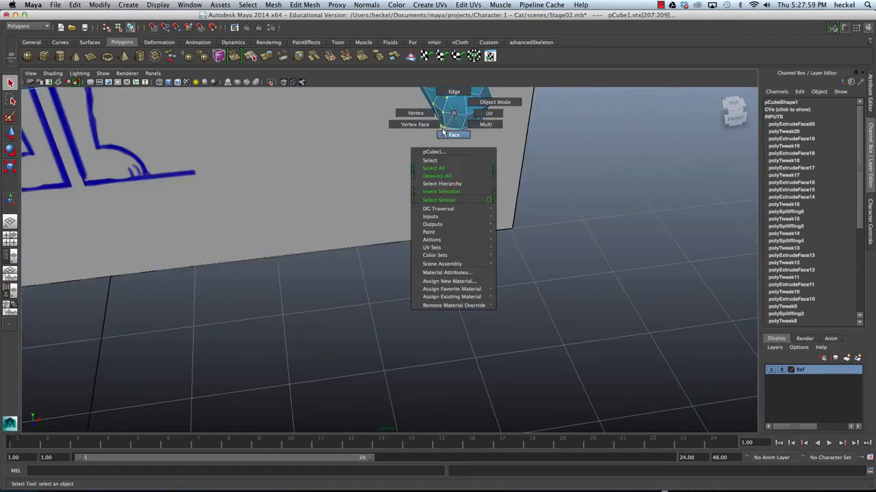
click(443, 133)
alt+middle_drag(459, 135, 428, 224)
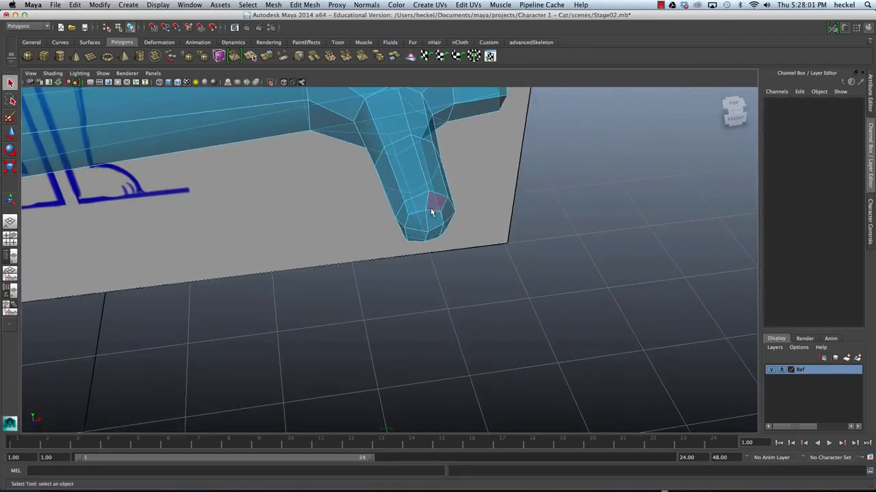
mouse_move(431, 212)
alt+mouse_down()
mouse_move(453, 227)
mouse_move(464, 218)
mouse_move(433, 246)
mouse_move(362, 214)
mouse_move(434, 225)
mouse_move(417, 240)
alt+mouse_up()
click(390, 208)
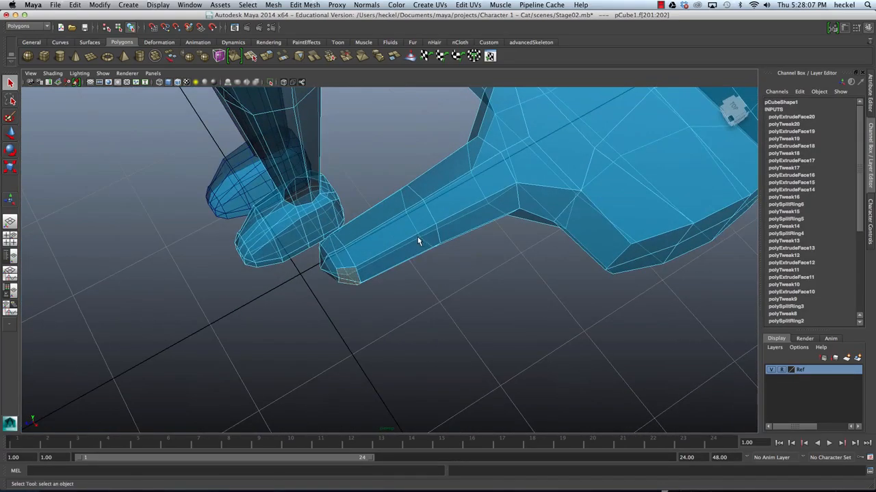
key(w)
drag(326, 292, 450, 227)
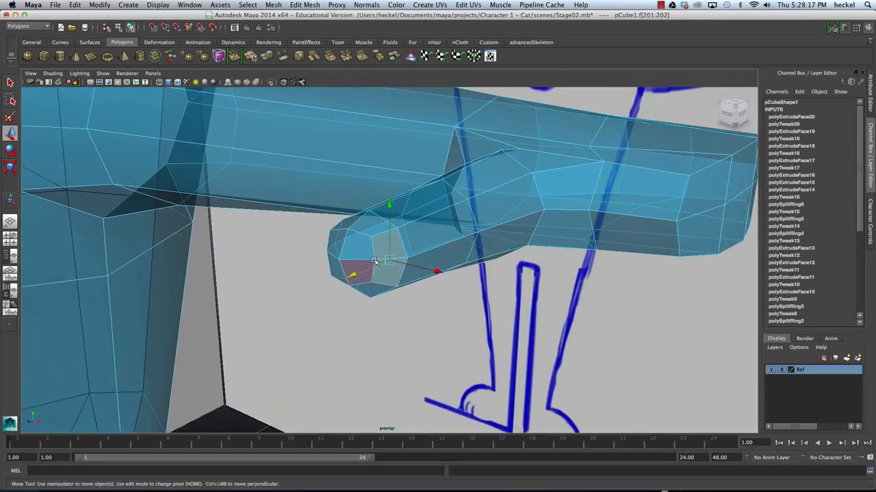
Step: Switch to vertex selection and move a single mid-height vertex of the thumb tip along Z
right_drag(374, 261, 357, 261)
alt+drag(394, 289, 376, 306)
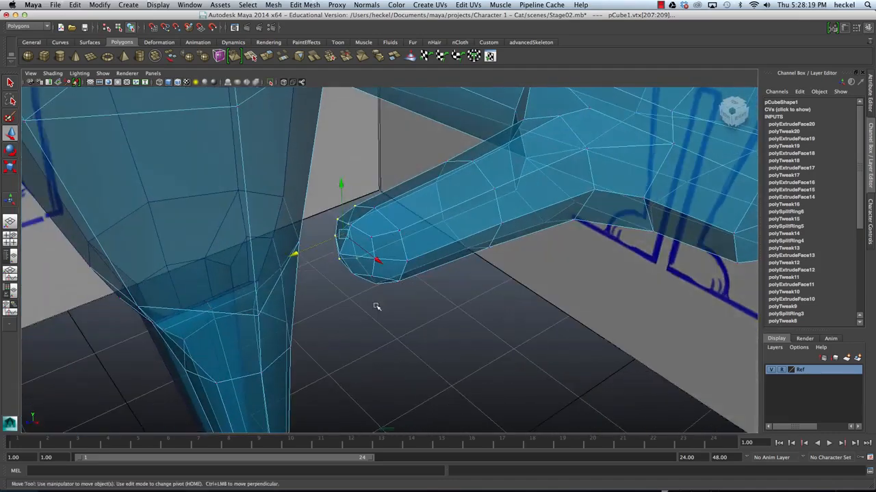
click(376, 261)
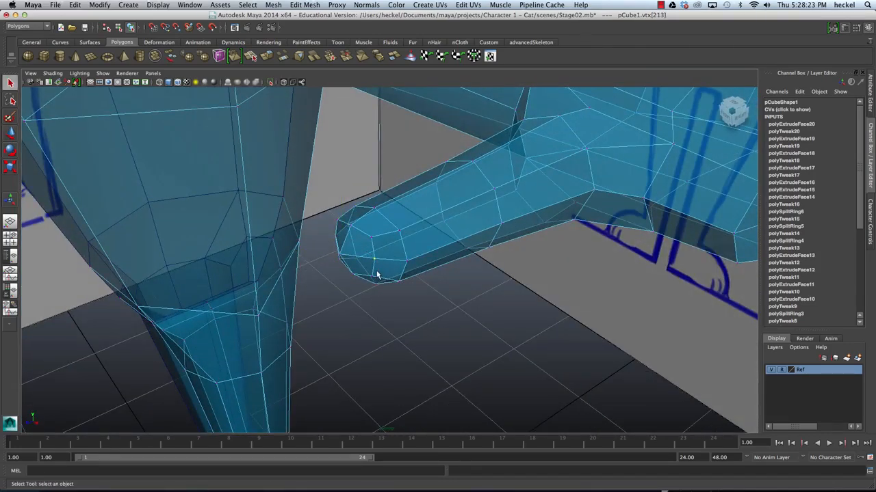
key(w)
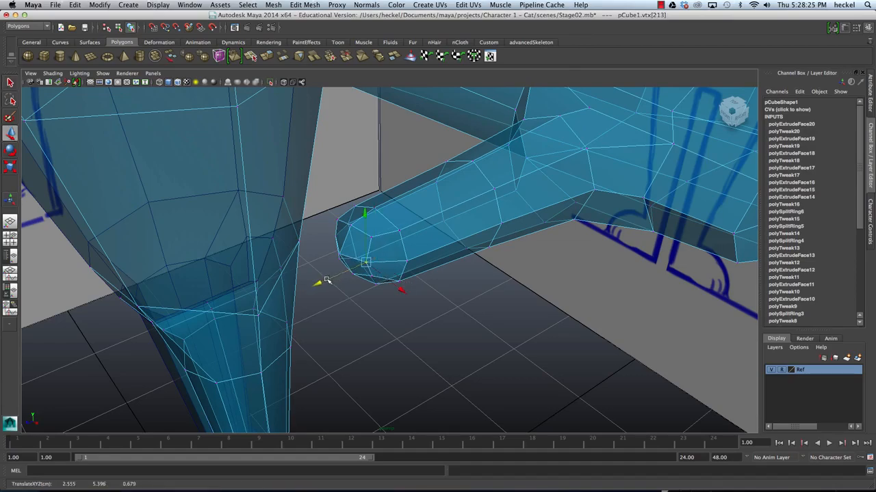
alt+drag(327, 281, 520, 219)
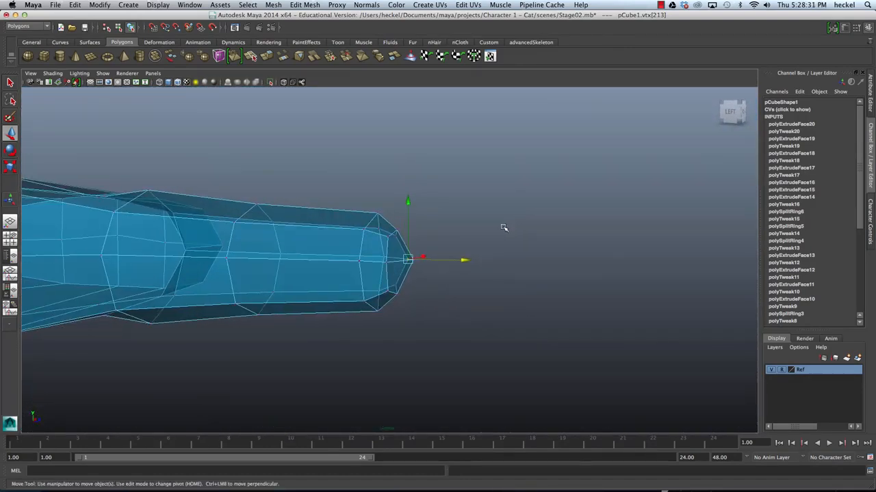
Step: Select the upper and lower vertices on one side of the thumb tip and examine the thumb's outline from above
click(388, 292)
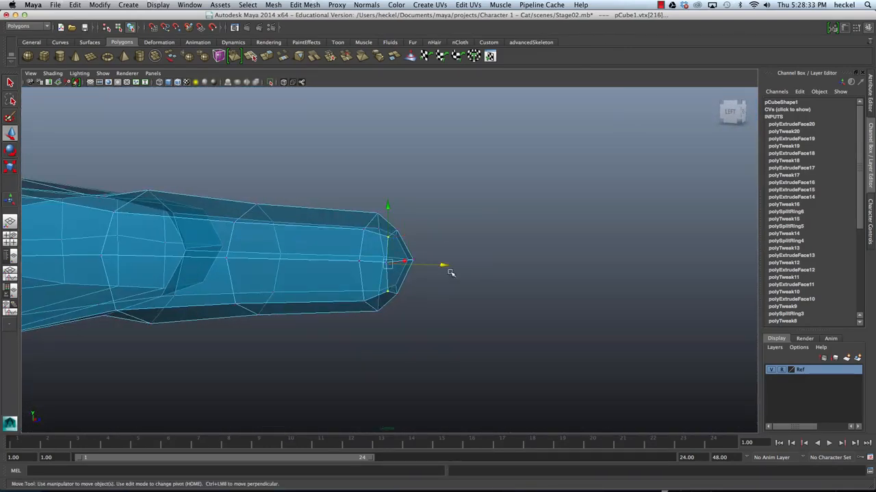
mouse_move(447, 270)
alt+mouse_down()
mouse_move(426, 301)
mouse_move(461, 240)
mouse_move(404, 233)
mouse_move(269, 272)
mouse_move(293, 299)
alt+mouse_up()
alt+right_drag(293, 299, 377, 171)
alt+drag(377, 172, 502, 170)
alt+right_drag(502, 170, 461, 195)
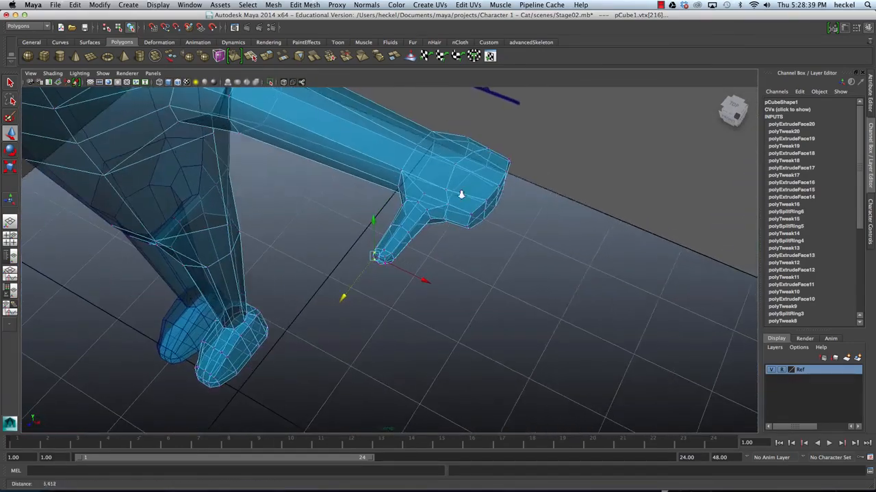
alt+drag(461, 195, 472, 226)
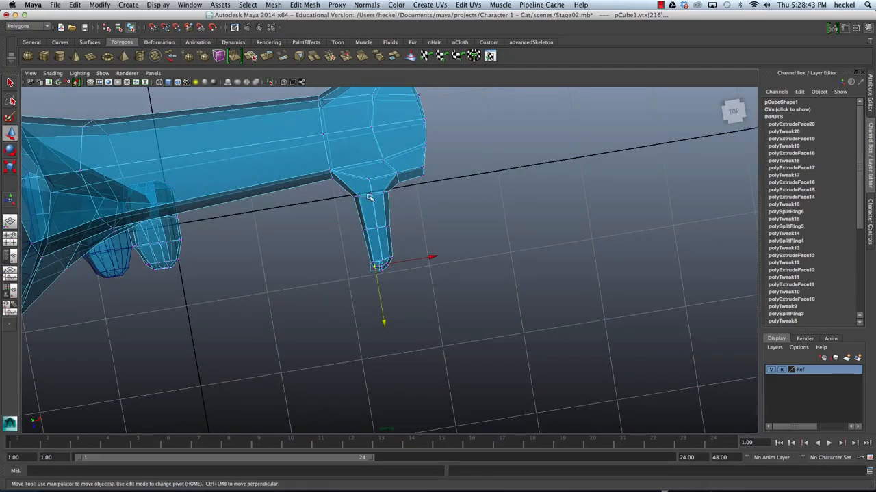
Step: Select the vertices on the body-facing side of the thumb's base ring and shift them slightly along X, clearing the selection when done
drag(349, 191, 368, 204)
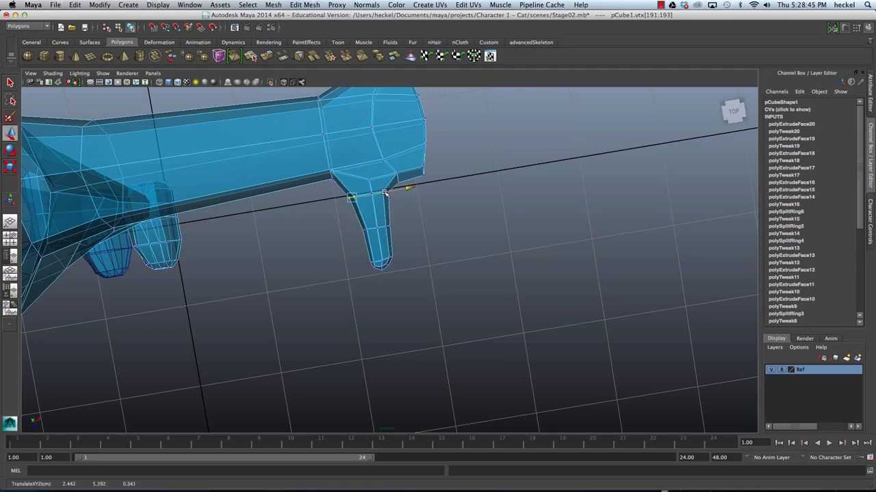
drag(374, 187, 370, 207)
click(419, 210)
Step: Preview the adjusted thumb by smoothing the entire mesh in object mode, then undo the smoothing
right_click(443, 207)
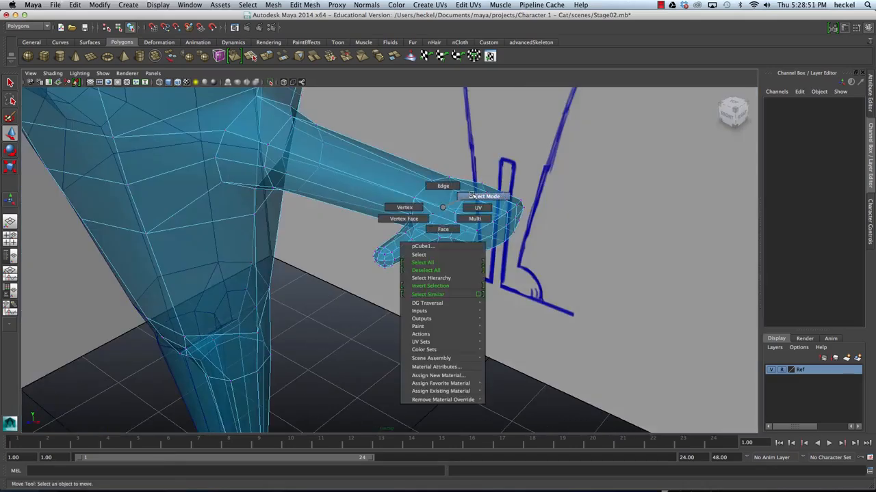
click(472, 196)
click(476, 200)
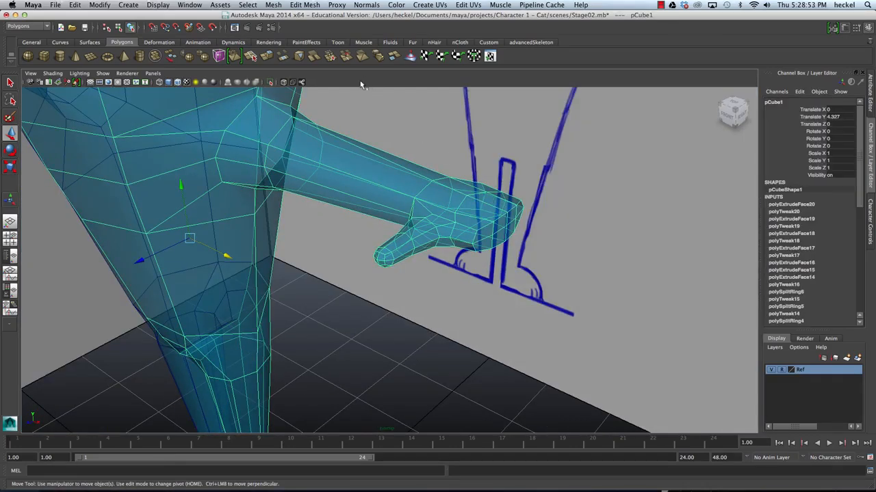
click(204, 60)
click(463, 293)
mouse_move(463, 293)
alt+mouse_down()
mouse_move(414, 286)
mouse_move(471, 248)
mouse_move(473, 267)
mouse_move(441, 328)
mouse_move(391, 336)
mouse_move(341, 320)
mouse_move(322, 278)
mouse_move(336, 255)
mouse_move(450, 281)
alt+mouse_up()
key(ctrl+z)
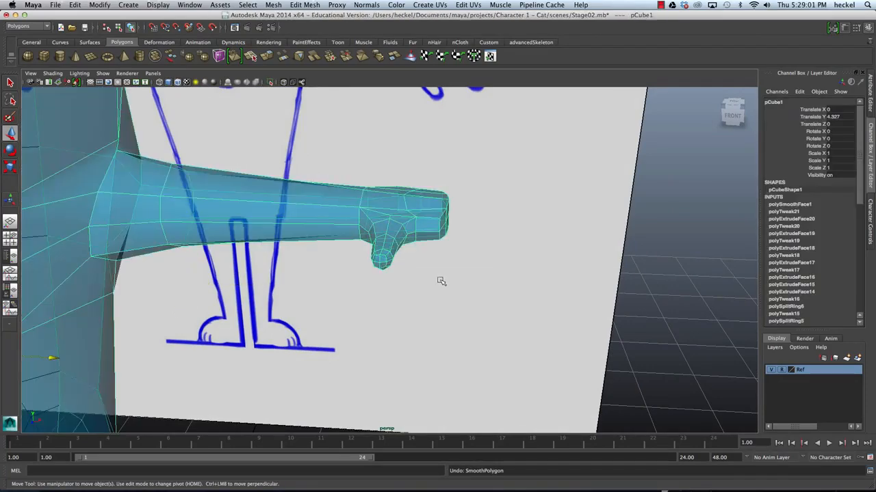
Step: Switch to vertex selection and select all the thumb's vertices, from base ring to tip, in the maximized top view
mouse_move(413, 182)
alt+mouse_down()
mouse_move(303, 201)
mouse_move(469, 182)
mouse_move(411, 186)
mouse_move(404, 195)
mouse_move(417, 201)
mouse_move(390, 192)
mouse_move(406, 197)
alt+mouse_up()
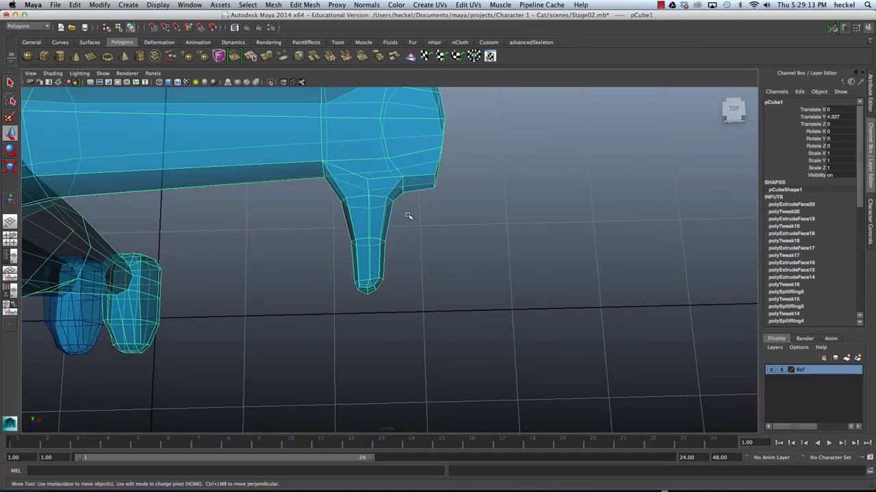
alt+drag(363, 227, 391, 221)
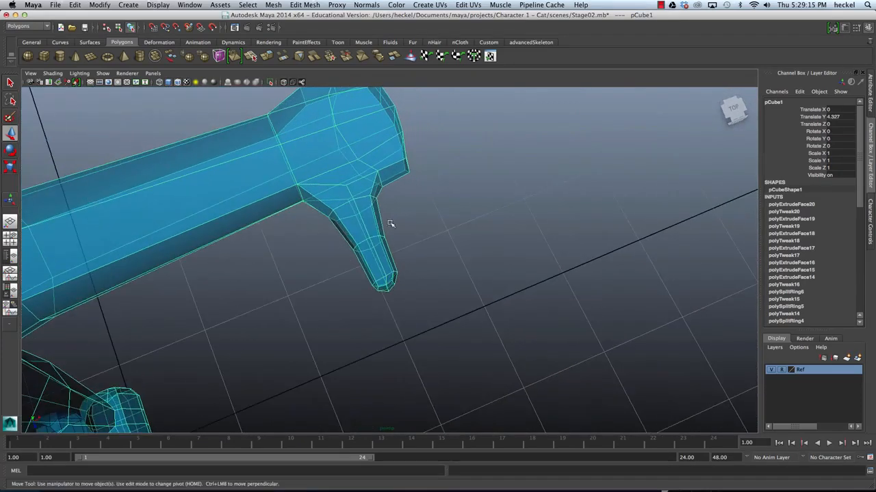
right_drag(361, 226, 333, 228)
key(space)
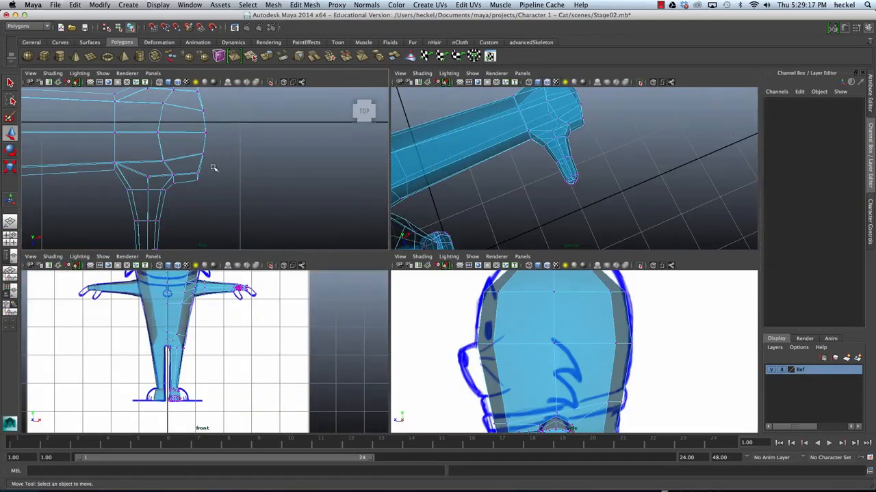
key(space)
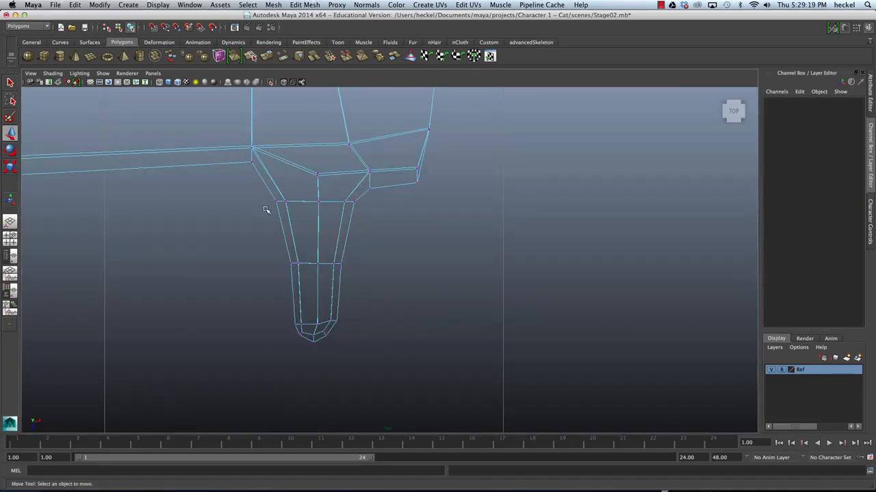
drag(362, 362, 365, 360)
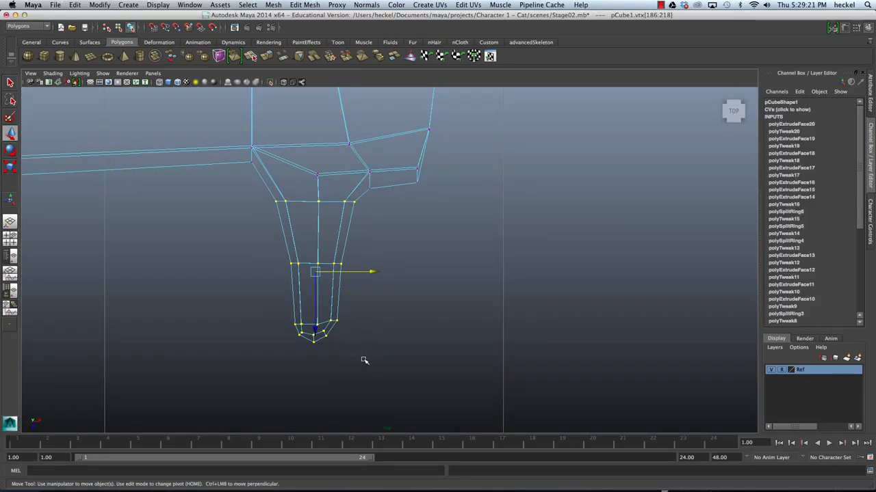
Step: Place the rotation pivot at the centre of the thumb's base ring and rotate the thumb about Y toward the fingertip end of the hand
key(e)
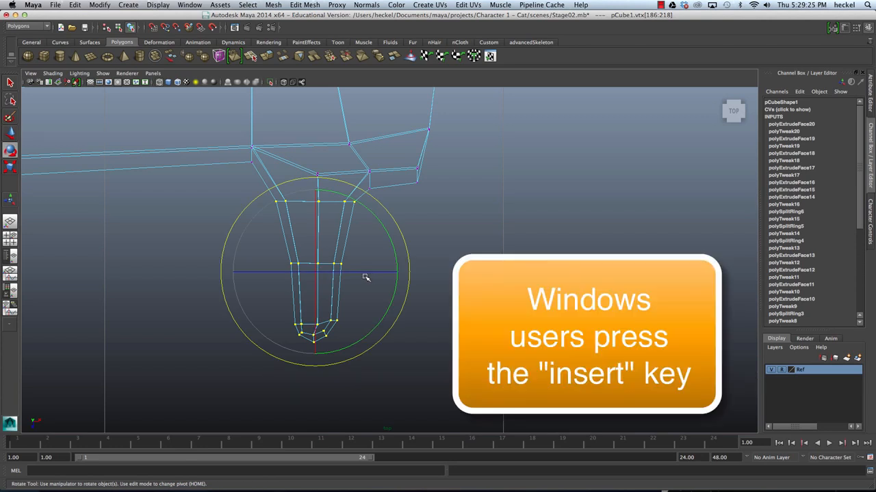
key(Home)
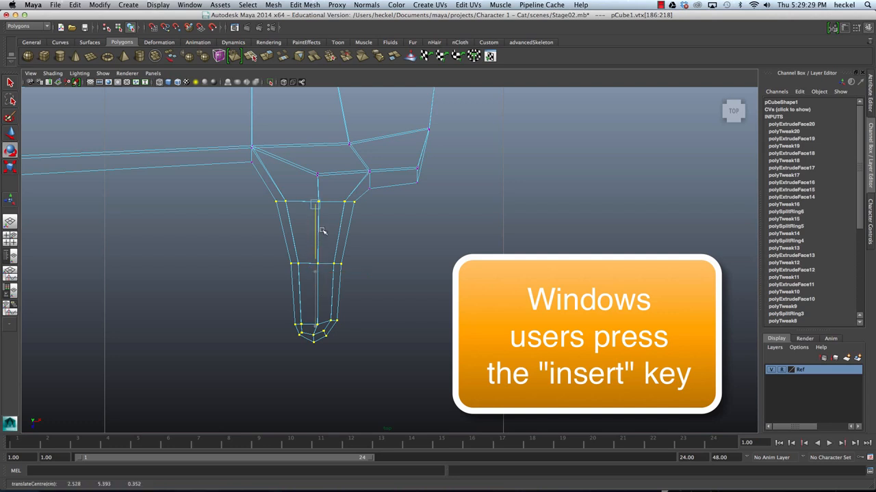
drag(322, 223, 322, 224)
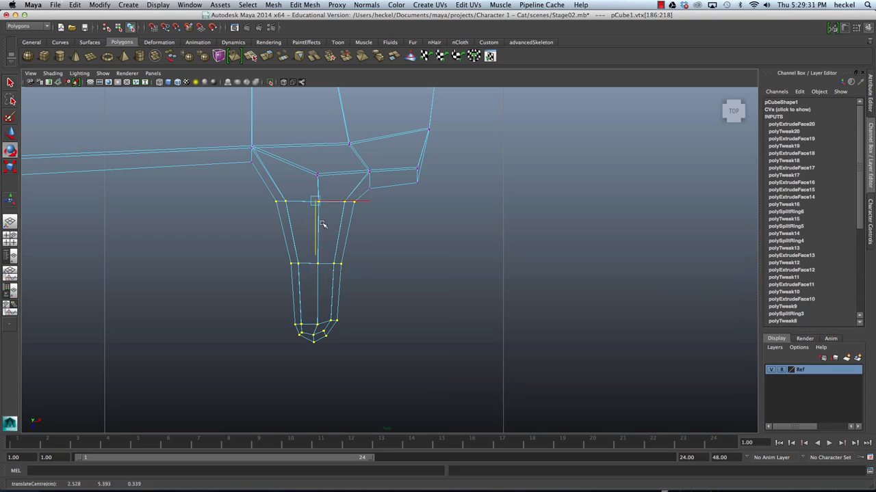
key(Home)
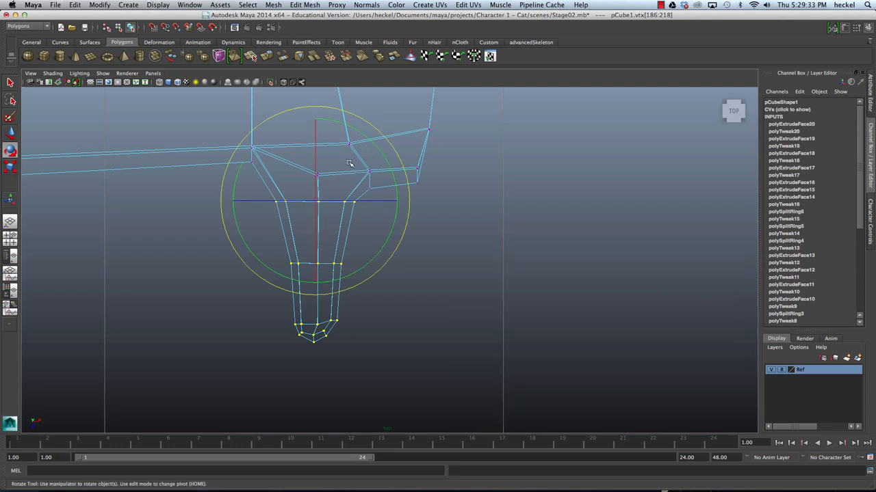
drag(379, 254, 410, 240)
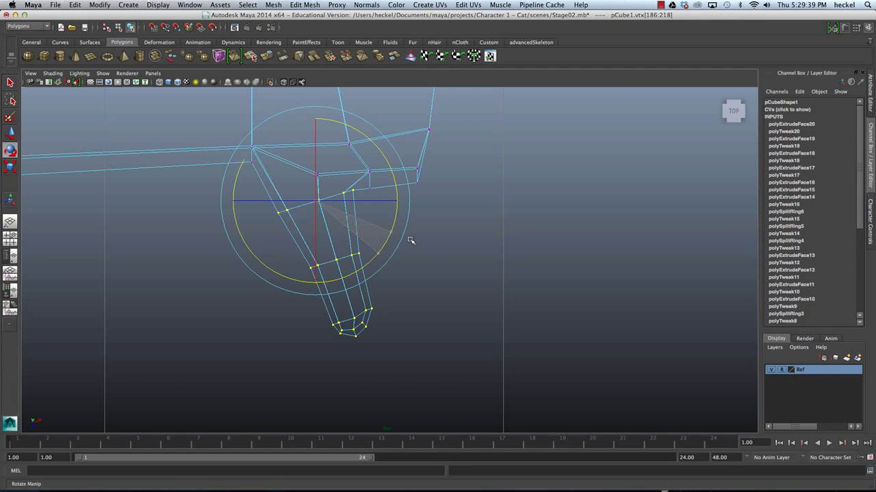
drag(410, 240, 413, 239)
Step: Rotate the selected thumb about X in the side view so that it angles downward from the hand
key(space)
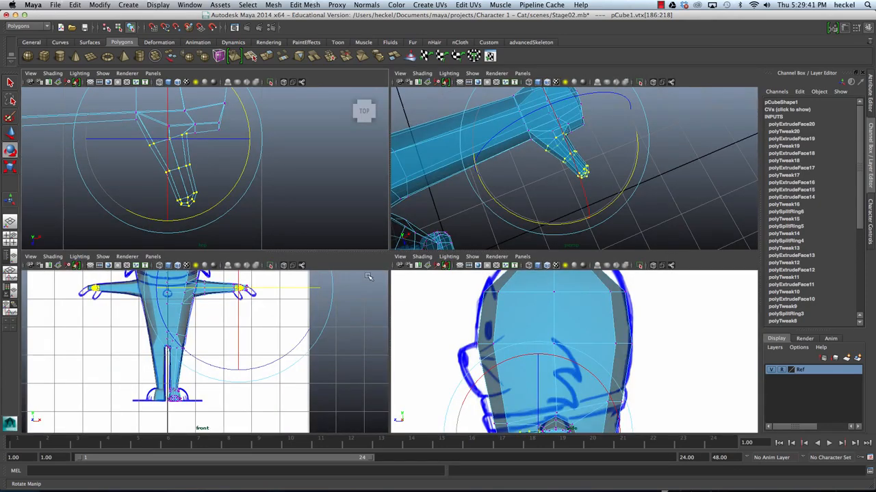
key(space)
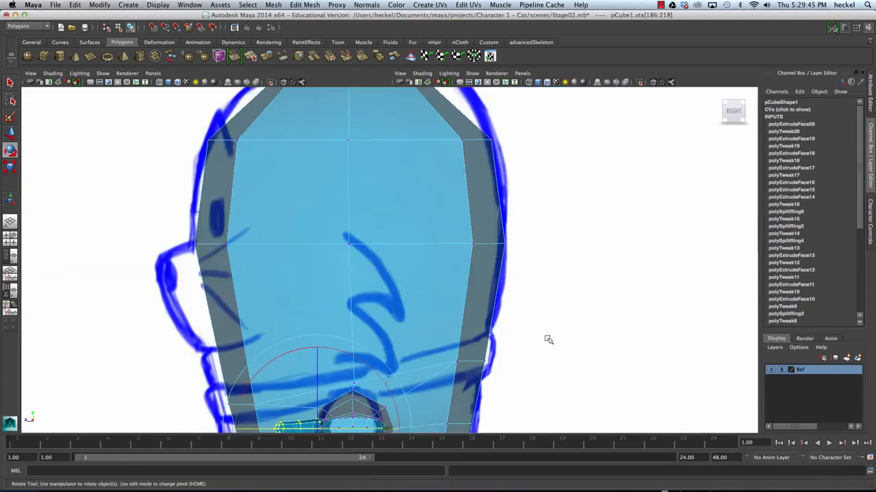
scroll(547, 338, up, 5)
scroll(458, 233, up, 1)
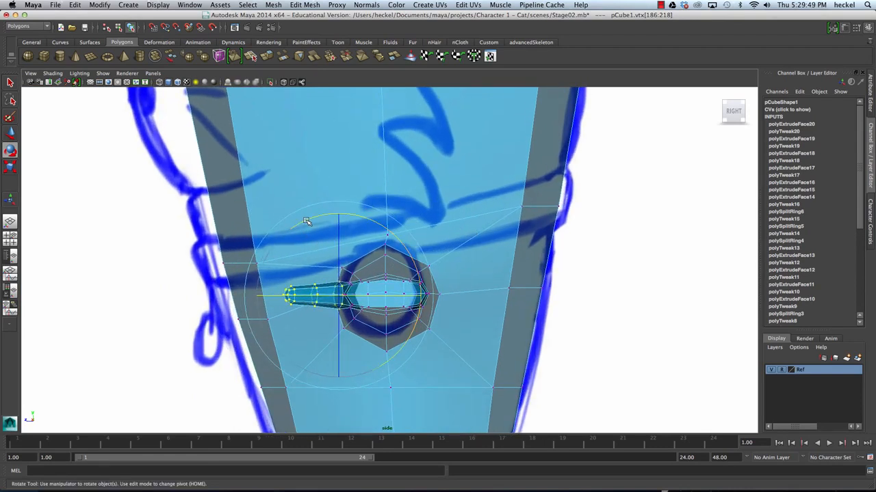
drag(309, 220, 280, 237)
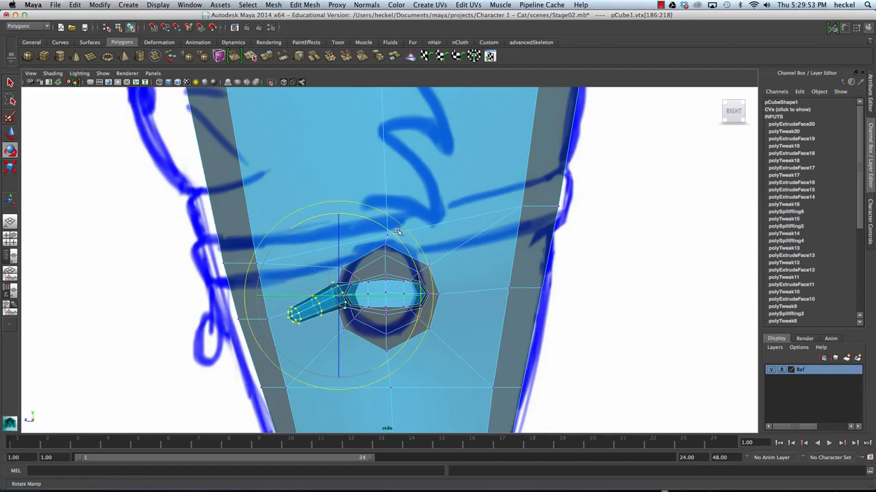
Step: Move the thumb's vertices slightly down along Y, compare the thumb with the front reference drawing, and keep its vertices selected
key(space)
alt+drag(506, 126, 592, 136)
key(w)
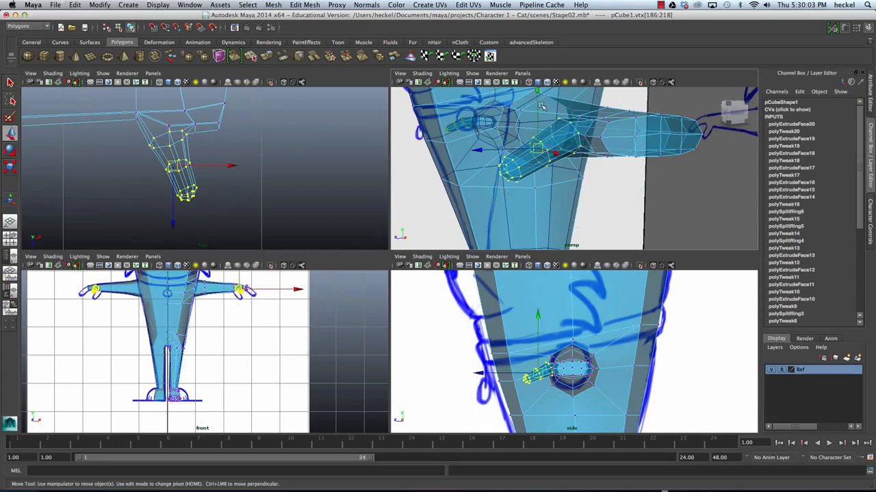
drag(538, 92, 536, 104)
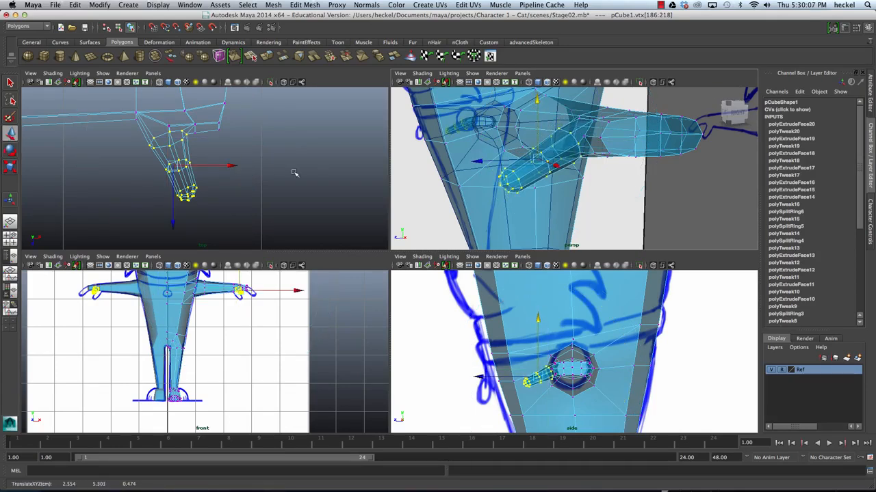
scroll(279, 313, up, 8)
alt+middle_drag(288, 315, 327, 367)
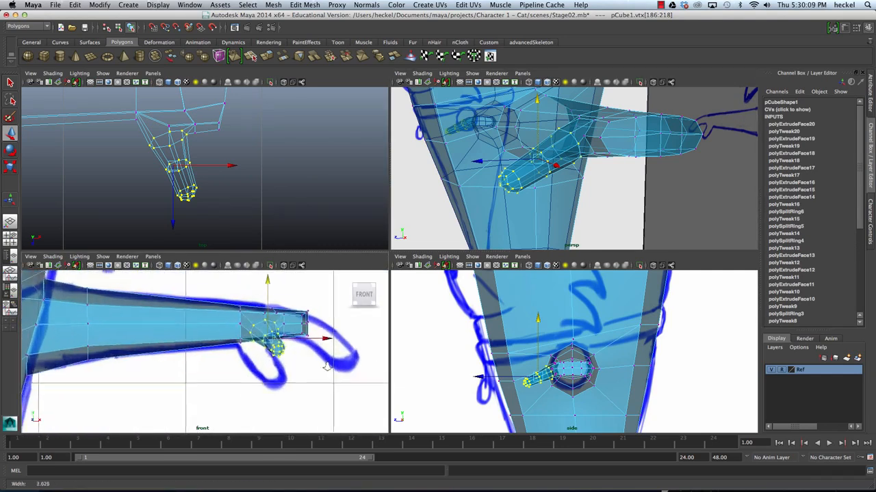
scroll(327, 368, up, 1)
key(z)
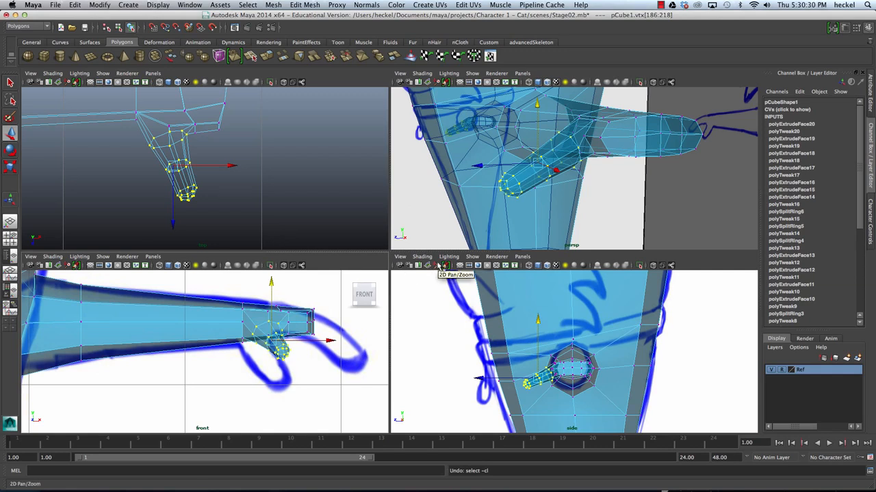
Step: Reposition the rotation pivot at the thumb's base in the top view and rotate the thumb a little further about Y toward the fingertips
mouse_move(246, 168)
alt+right_down()
mouse_move(220, 166)
mouse_move(246, 170)
alt+right_up()
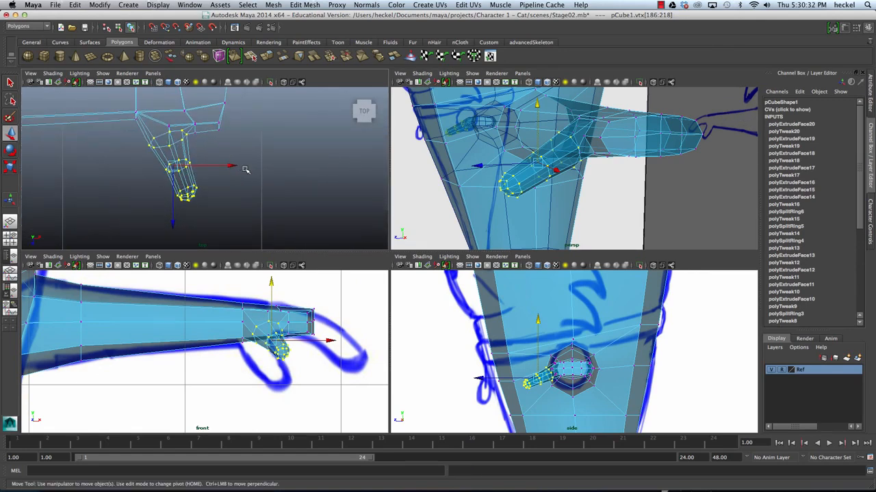
key(e)
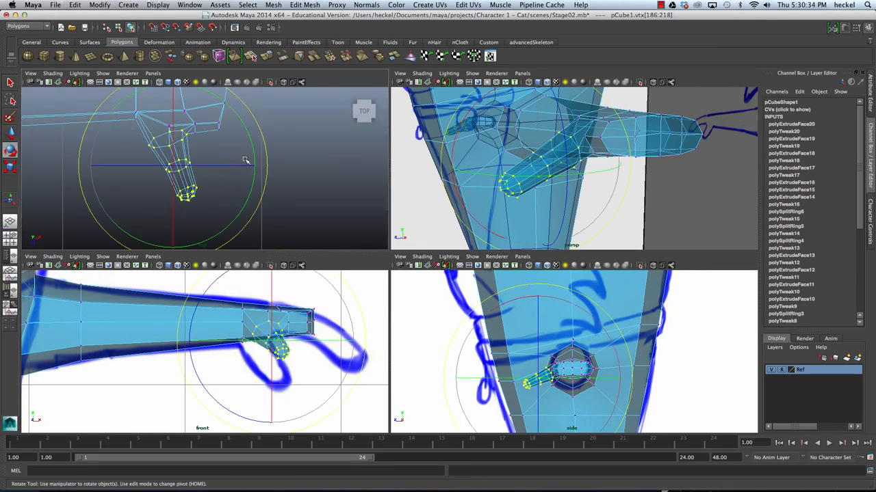
key(Home)
drag(174, 166, 166, 141)
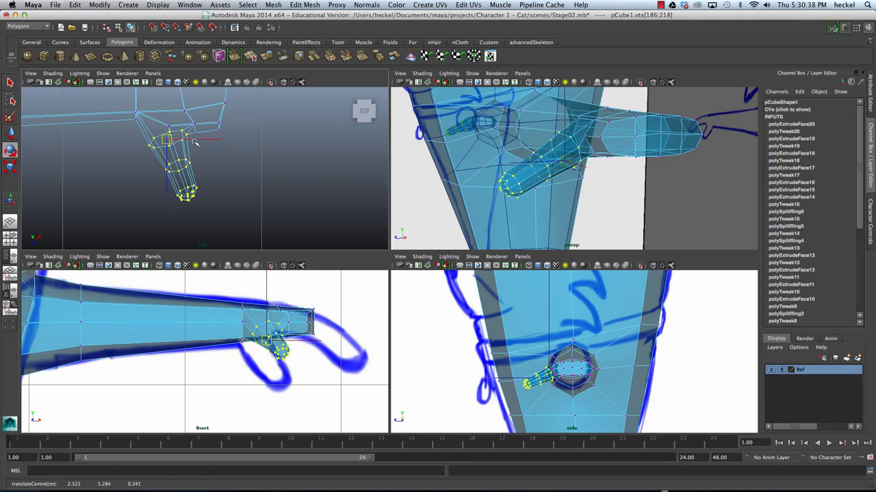
key(Home)
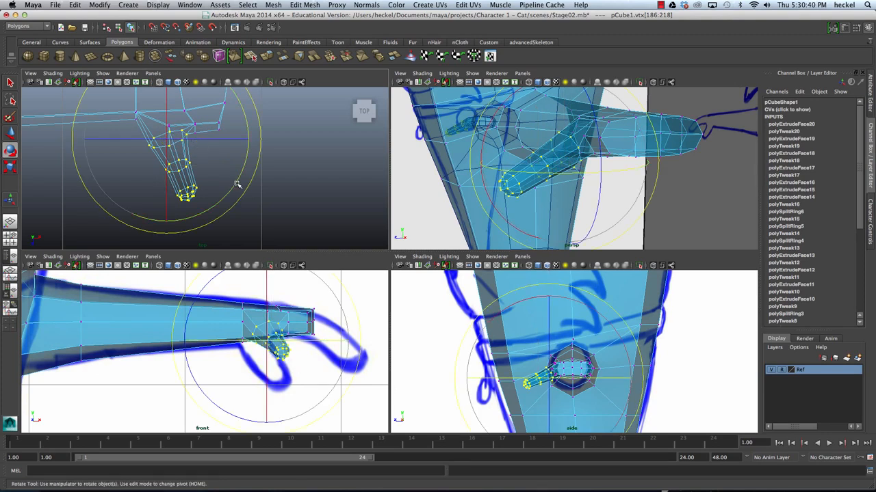
drag(236, 184, 243, 177)
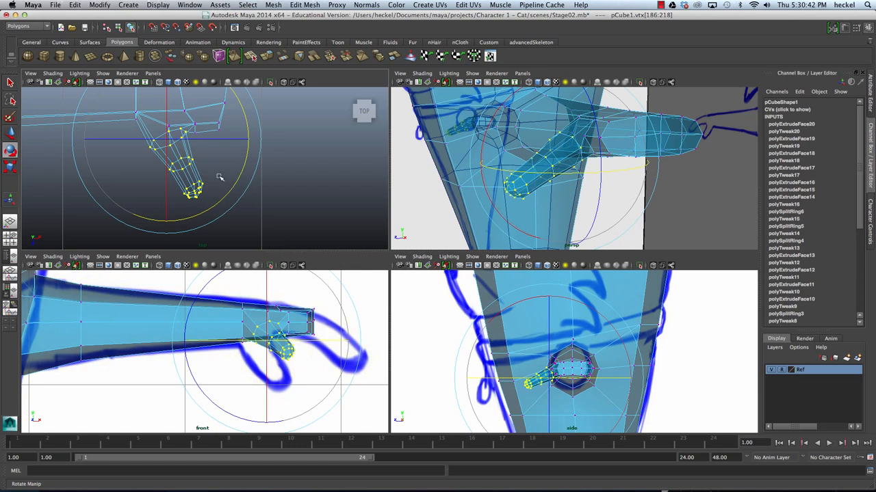
Step: Move the thumb's vertices slightly forward along Z and outward along X in the top view
key(w)
drag(176, 183, 177, 190)
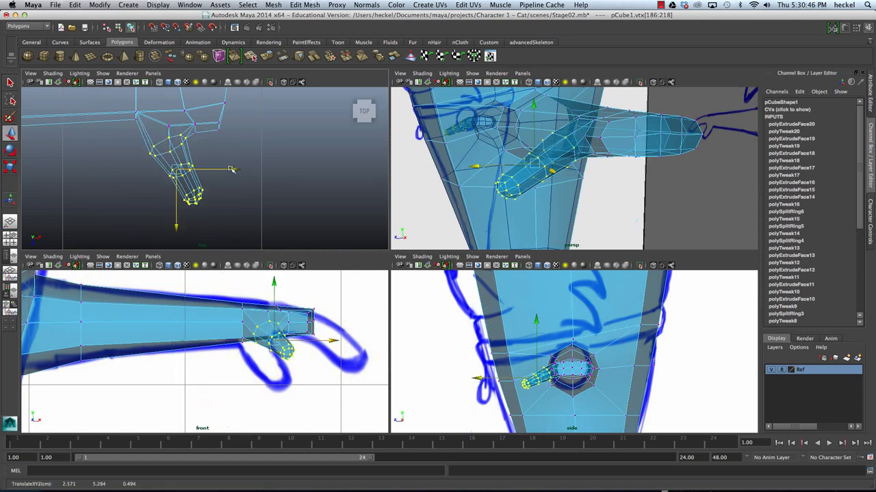
drag(223, 168, 229, 169)
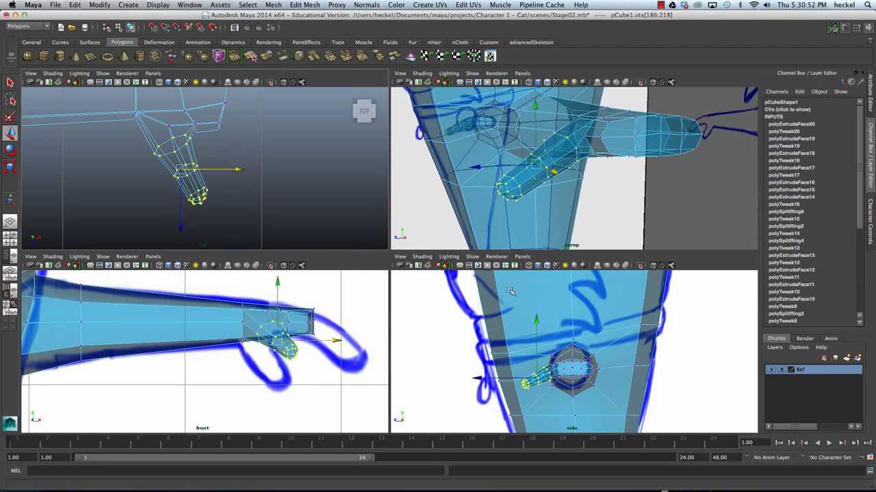
Step: Select all vertices of the hand and thumb in the front view and shift them along X toward the body
alt+drag(500, 191, 556, 186)
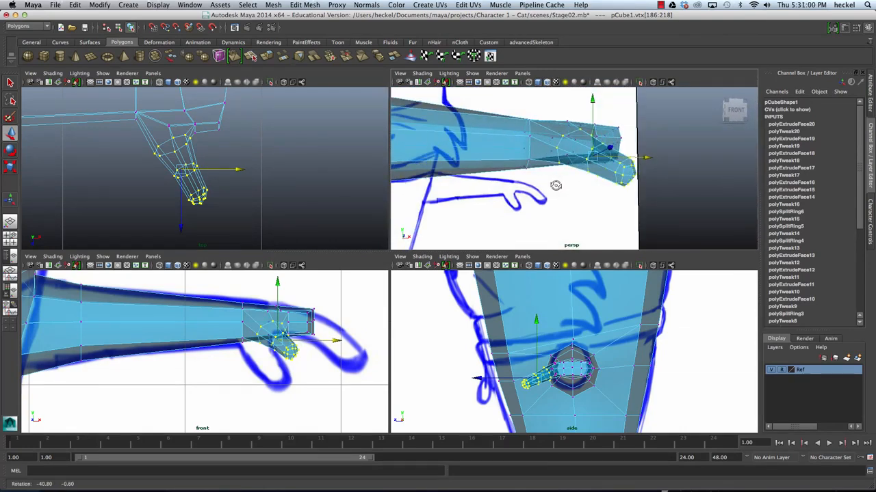
drag(227, 294, 350, 384)
drag(335, 331, 325, 333)
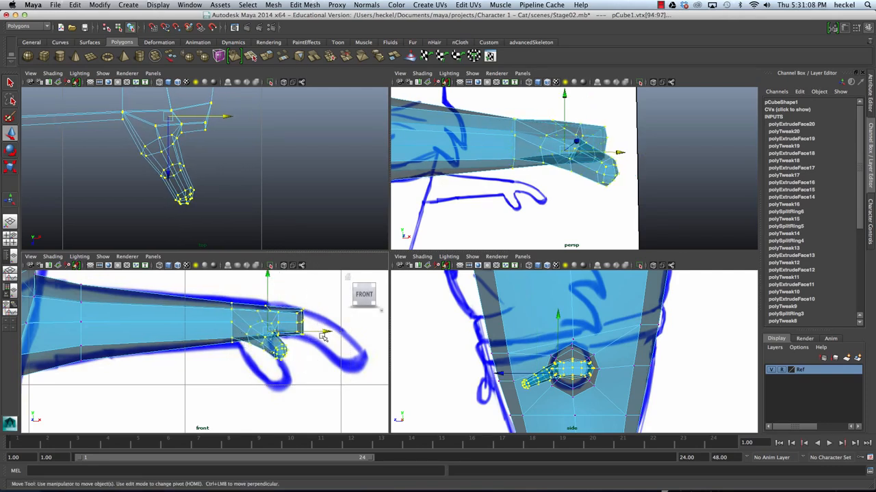
alt+right_drag(322, 336, 241, 343)
alt+middle_drag(251, 350, 254, 278)
alt+right_drag(181, 361, 195, 389)
alt+middle_drag(219, 312, 194, 435)
mouse_move(277, 344)
alt+right_down()
mouse_move(247, 344)
mouse_move(283, 346)
alt+right_up()
alt+middle_drag(283, 346, 279, 350)
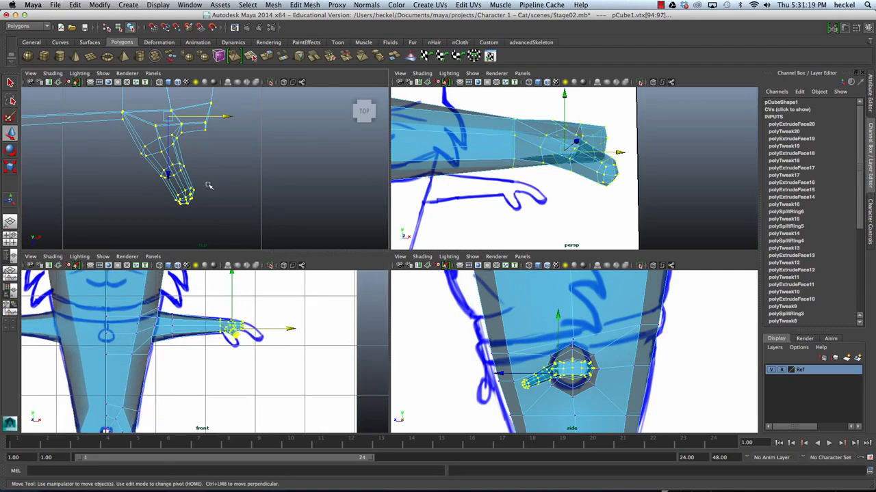
Step: Select the vertex loop around the middle of the thumb in the top view and scale it up slightly to about 1.1
alt+right_drag(138, 178, 229, 176)
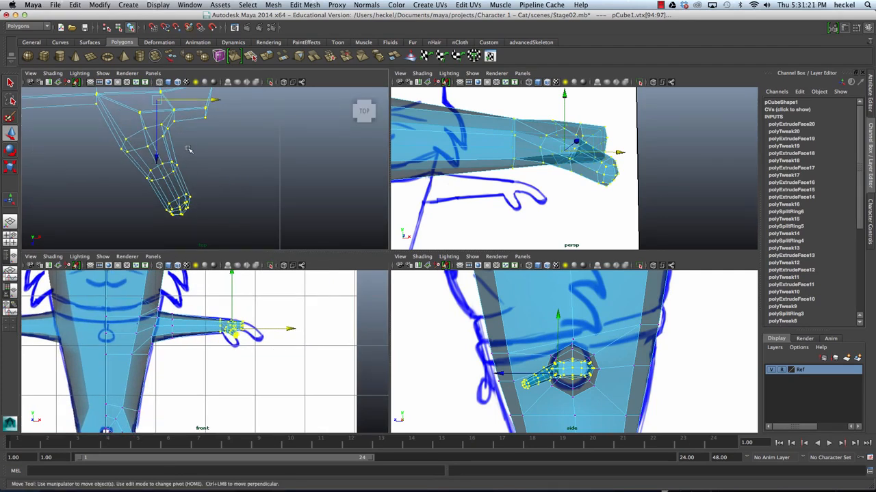
drag(136, 187, 164, 173)
key(r)
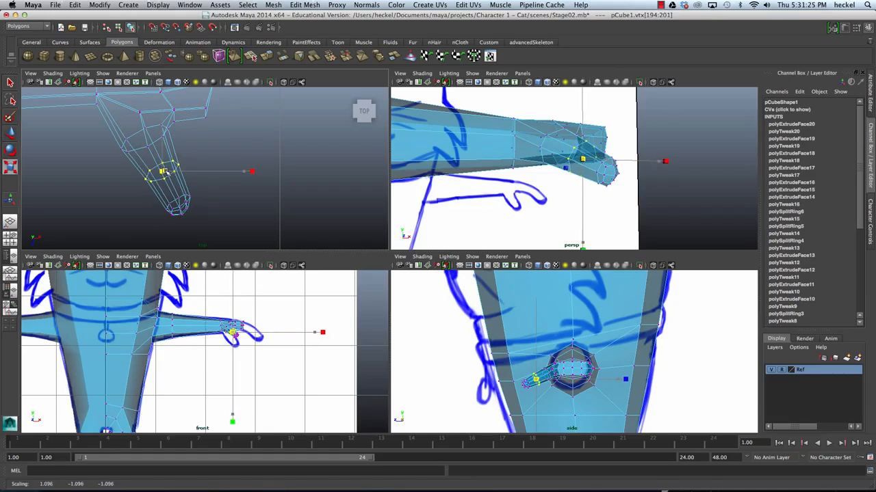
click(223, 158)
Step: Select the underside vertex between the thumb and palm in the perspective view and examine the hand's shape from several angles
key(space)
alt+drag(572, 160, 431, 127)
mouse_move(364, 221)
alt+mouse_down()
mouse_move(427, 258)
mouse_move(385, 296)
mouse_move(412, 260)
mouse_move(411, 276)
mouse_move(425, 220)
mouse_move(401, 211)
mouse_move(419, 304)
mouse_move(406, 377)
alt+mouse_up()
click(416, 250)
key(w)
alt+drag(472, 167, 490, 249)
scroll(493, 252, down, 8)
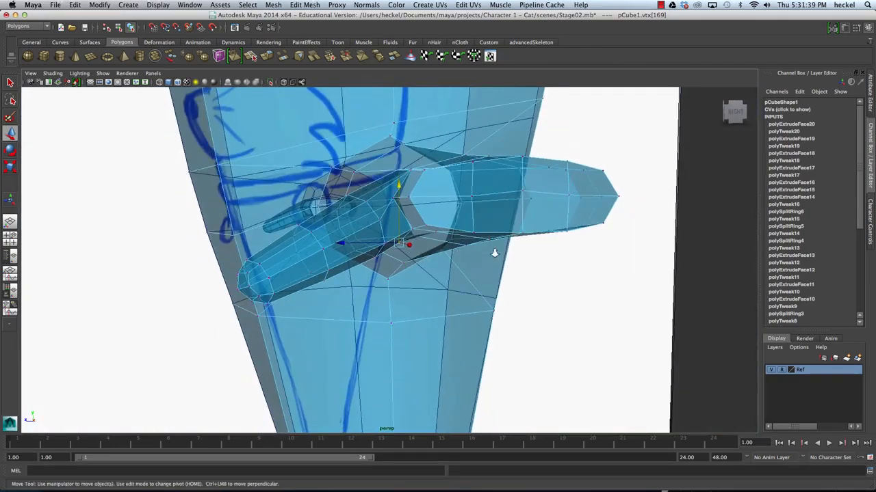
alt+drag(324, 260, 333, 242)
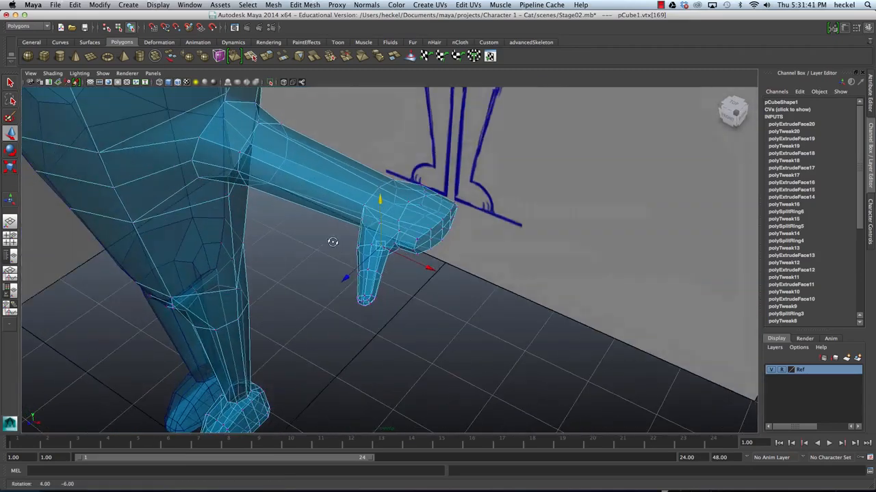
Step: Smooth the whole character mesh to check the rounded hand and thumb from above and the front, and undo the smoothing
right_drag(382, 198, 382, 199)
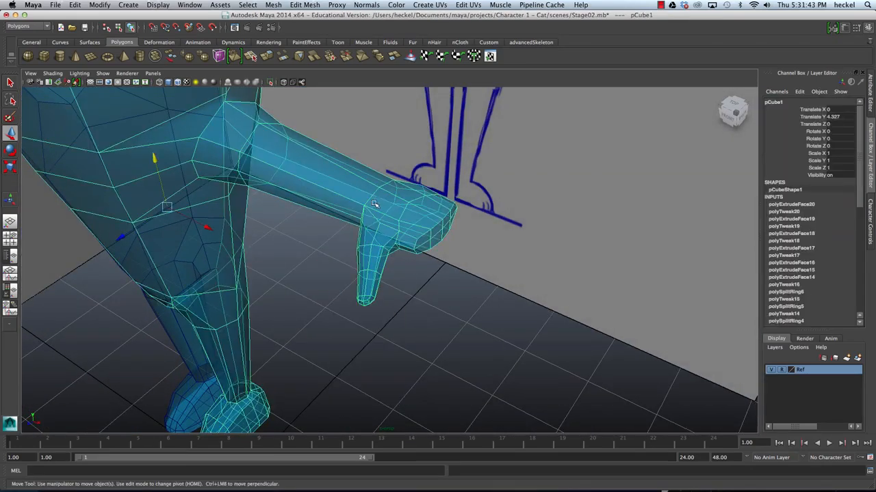
click(204, 58)
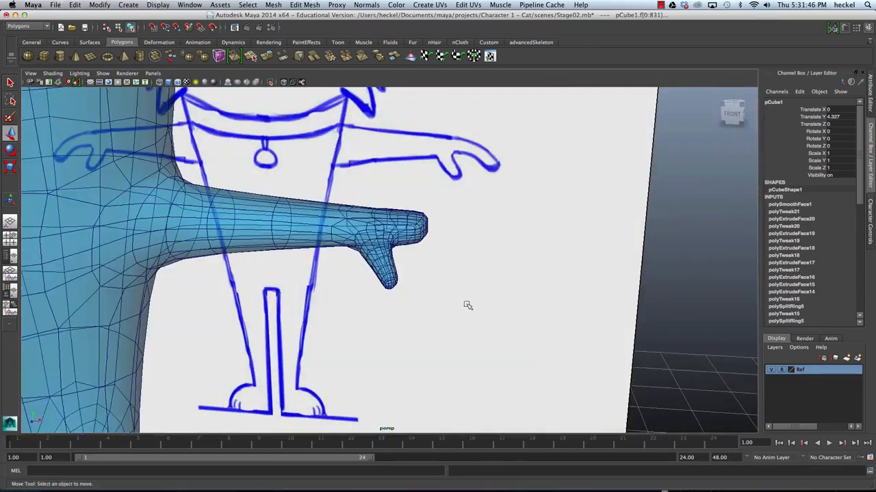
click(467, 305)
alt+drag(467, 305, 405, 345)
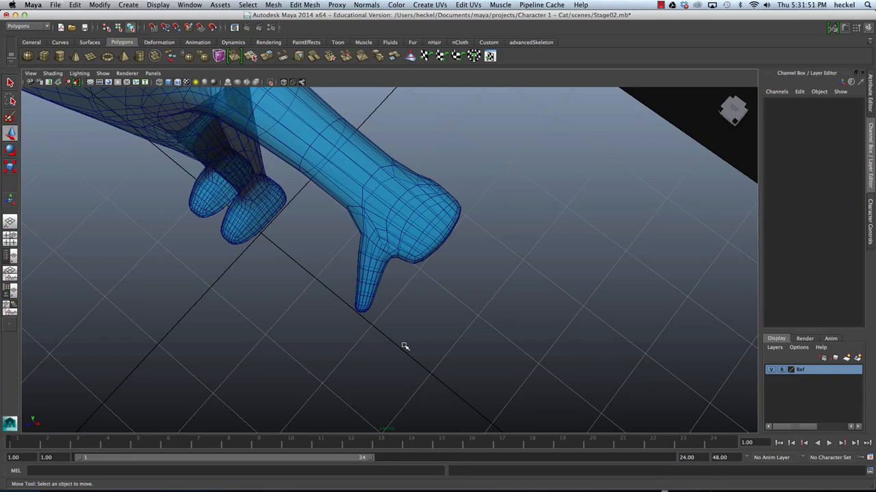
mouse_move(381, 334)
alt+mouse_down()
mouse_move(430, 307)
mouse_move(434, 290)
alt+mouse_up()
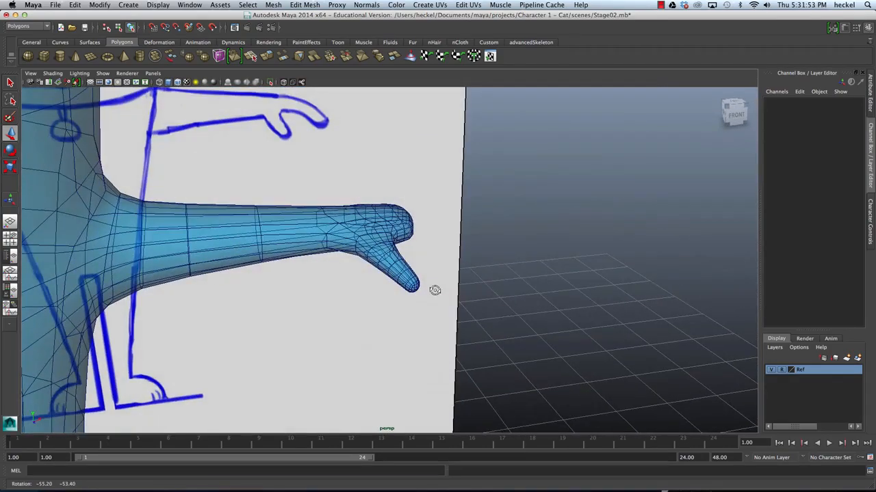
key(super+z)
key(super+z)
Step: Select the two faces at the thumb side of the hand's end and extrude them outward along X to start a finger
mouse_move(397, 245)
alt+mouse_down()
mouse_move(369, 275)
mouse_move(358, 268)
mouse_move(365, 279)
mouse_move(330, 259)
mouse_move(340, 274)
mouse_move(319, 267)
mouse_move(474, 251)
mouse_move(388, 253)
alt+mouse_up()
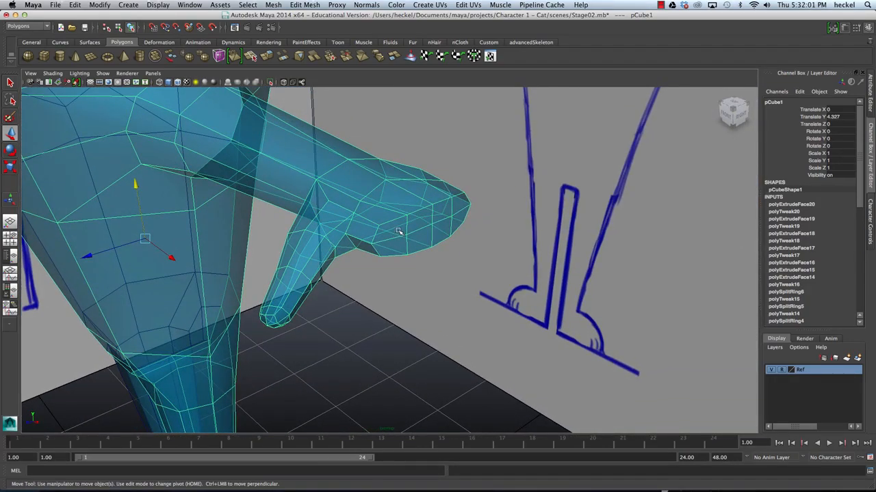
mouse_move(399, 232)
right_down()
mouse_move(383, 229)
mouse_move(388, 246)
right_up()
click(390, 240)
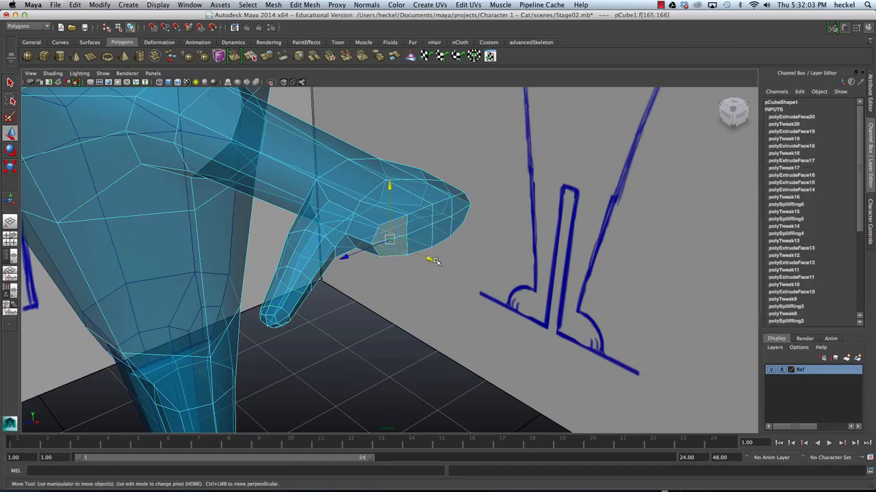
alt+drag(435, 262, 472, 269)
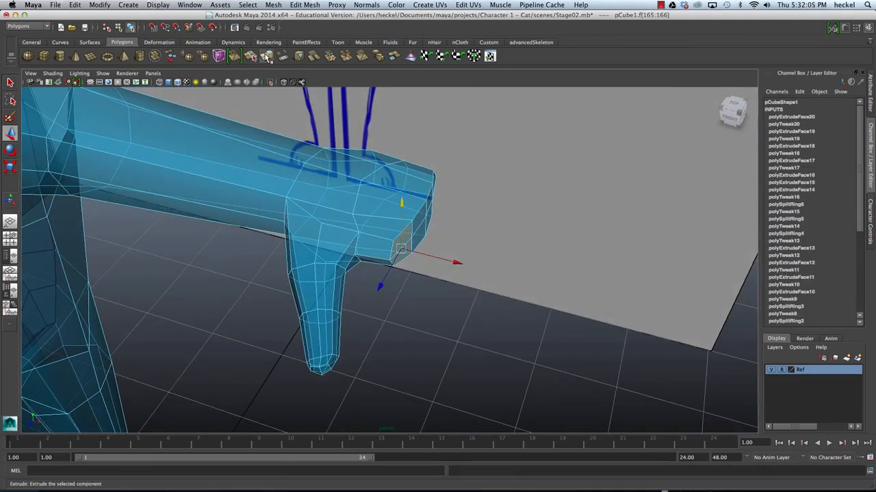
click(266, 57)
key(w)
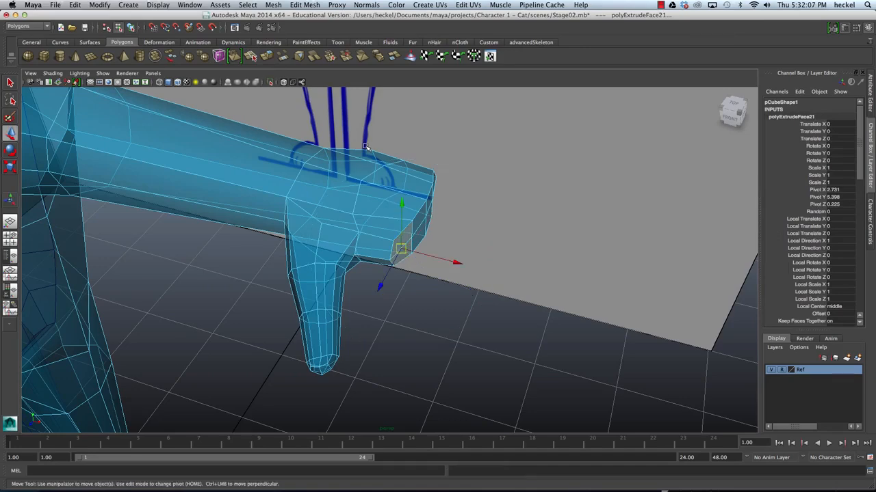
drag(454, 262, 451, 281)
Step: Scale the finger's extruded end faces flat along X and inspect the result around the hand
key(r)
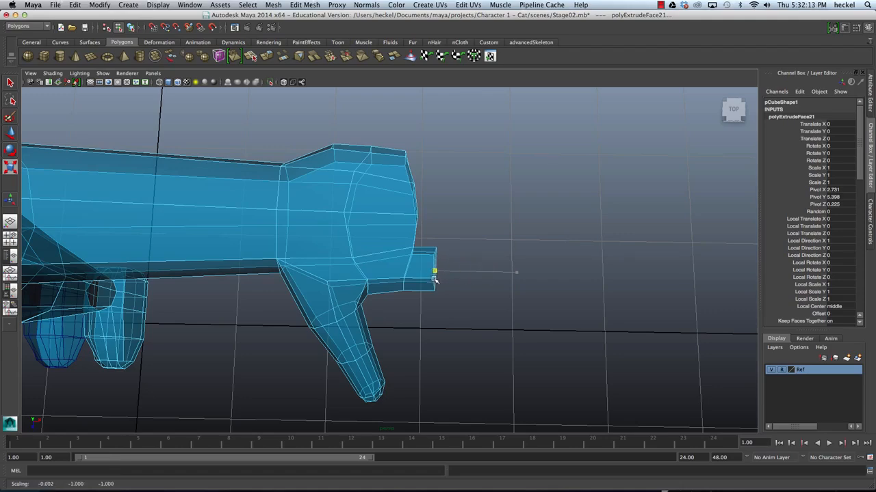
alt+drag(433, 281, 396, 238)
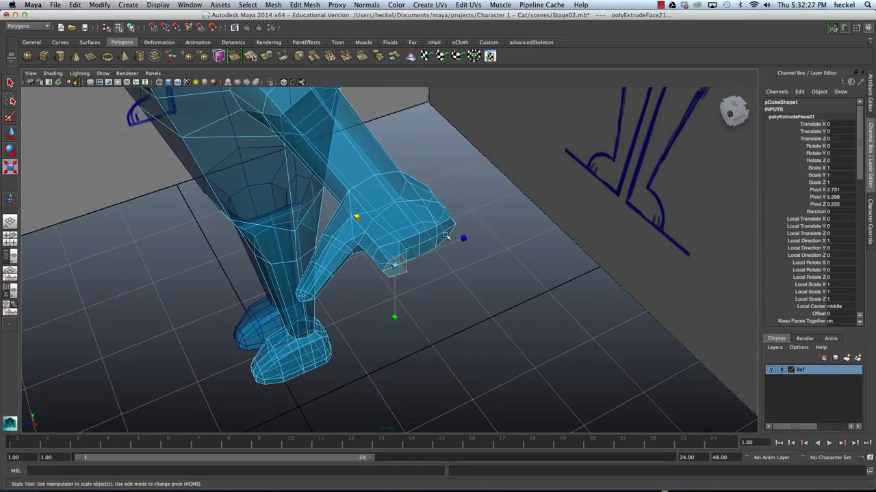
alt+drag(445, 236, 428, 252)
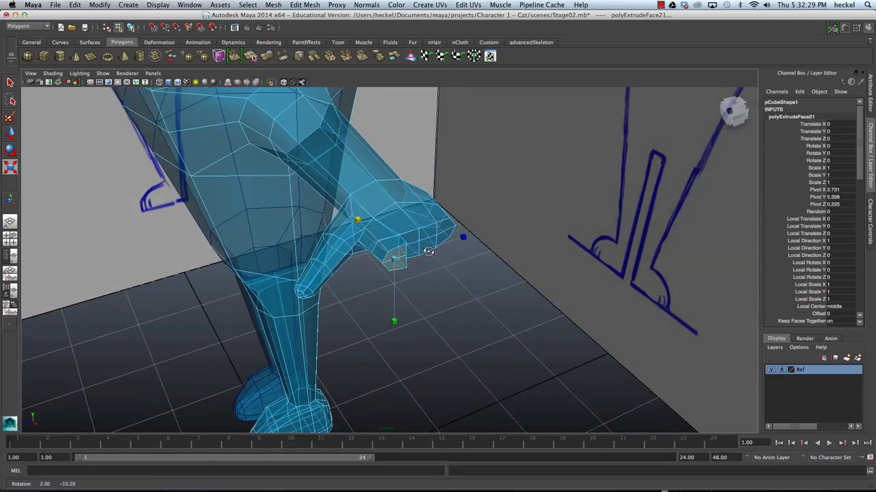
scroll(452, 243, up, 5)
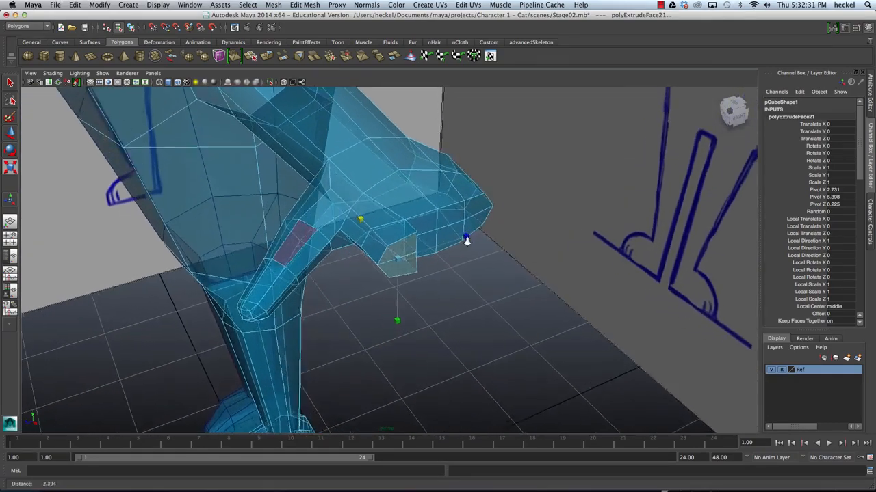
alt+drag(474, 234, 528, 259)
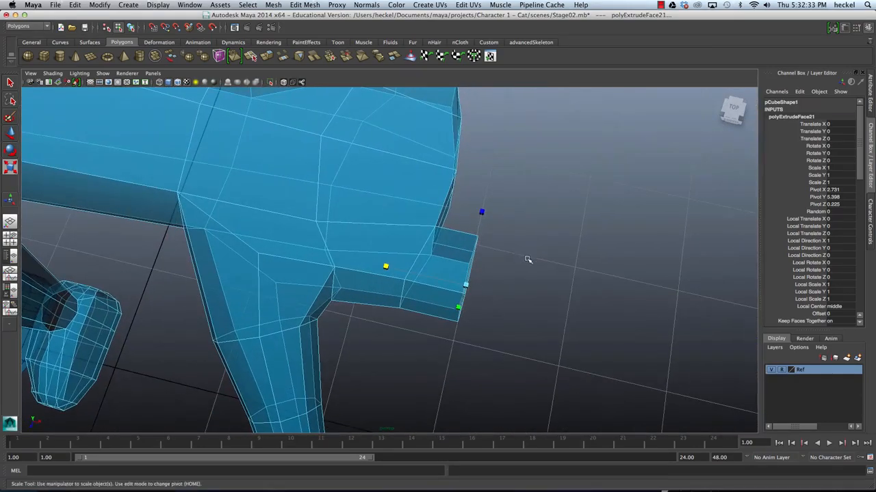
Step: Flatten the finger's end along X again in the top view and compare its length with the front reference drawing
key(space)
key(space)
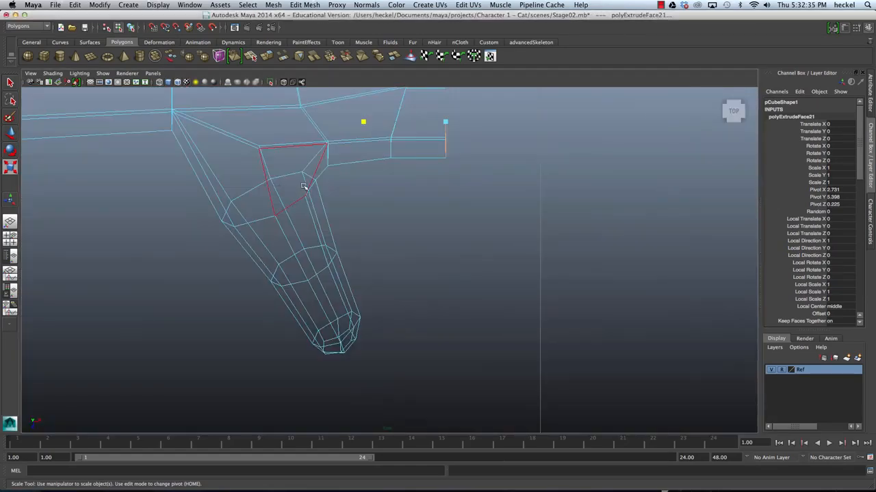
alt+middle_drag(412, 171, 388, 241)
drag(336, 186, 354, 193)
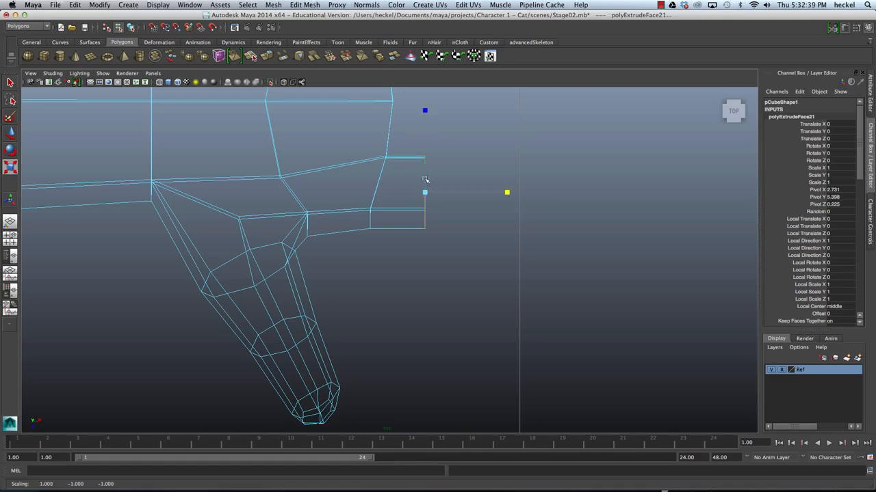
mouse_move(500, 217)
alt+right_down()
mouse_move(437, 217)
mouse_move(485, 223)
alt+right_up()
key(space)
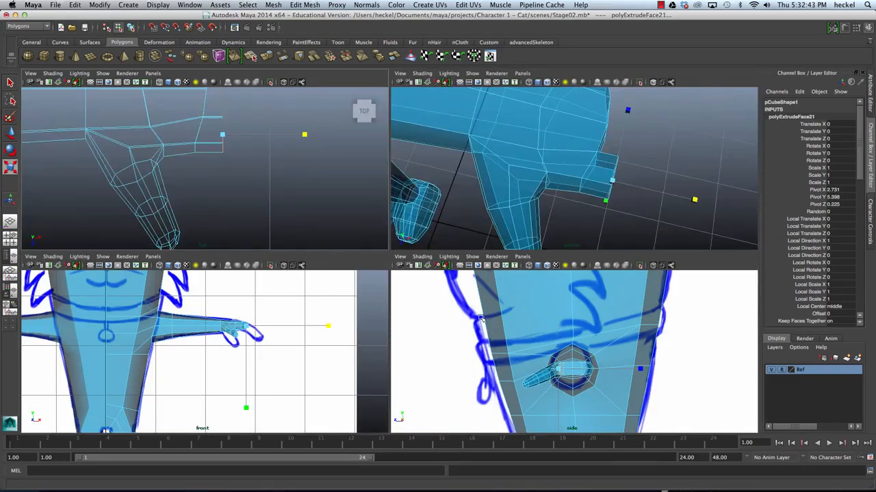
key(space)
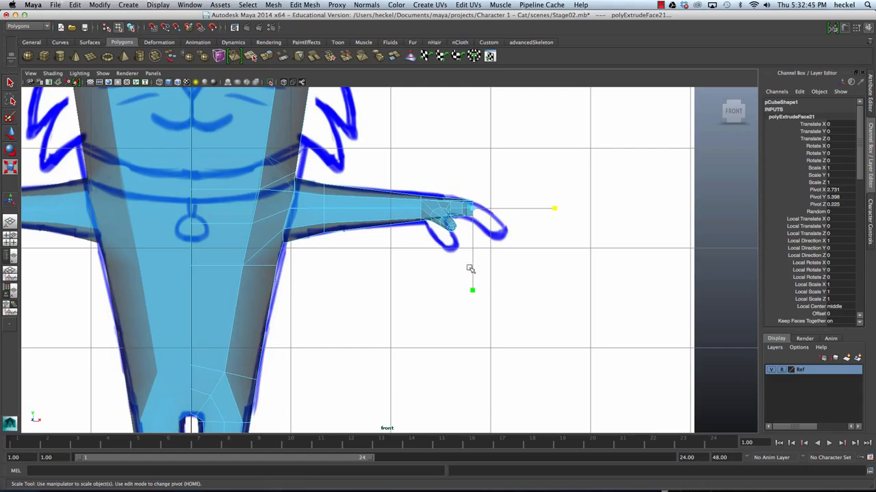
key(space)
key(space)
Step: Move the middle inner vertex of the finger's end along Z and select the underside vertices beside the thumb for adjustment
alt+drag(559, 211, 335, 195)
right_click(335, 195)
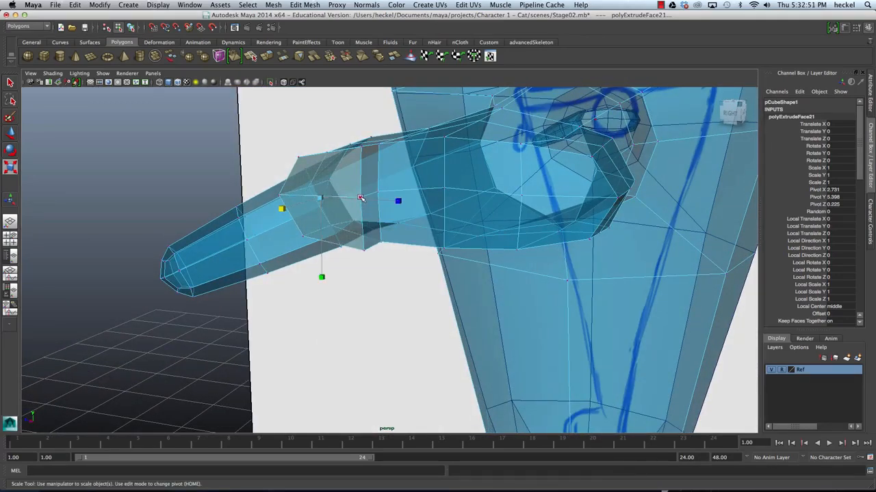
click(361, 197)
key(w)
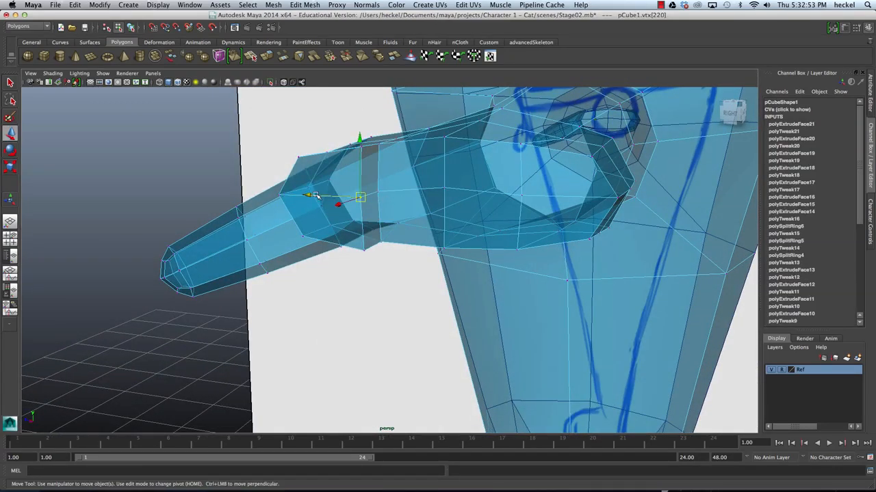
drag(314, 195, 381, 227)
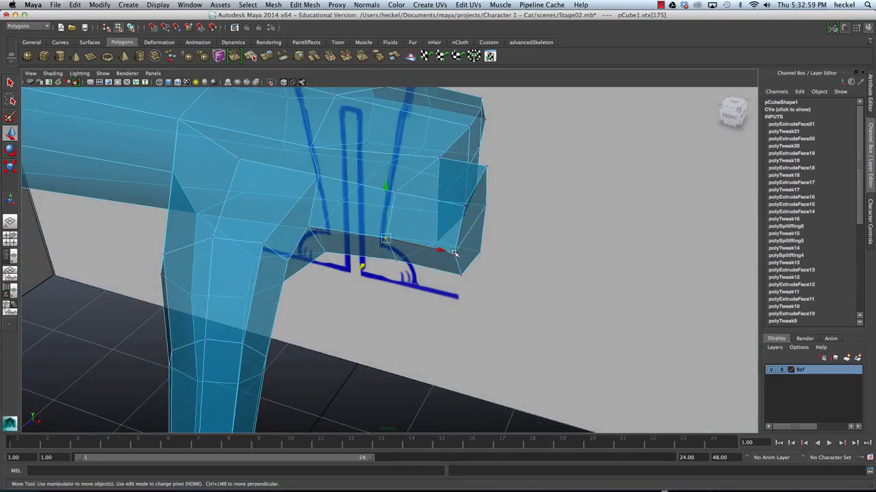
click(421, 249)
alt+drag(398, 275, 394, 168)
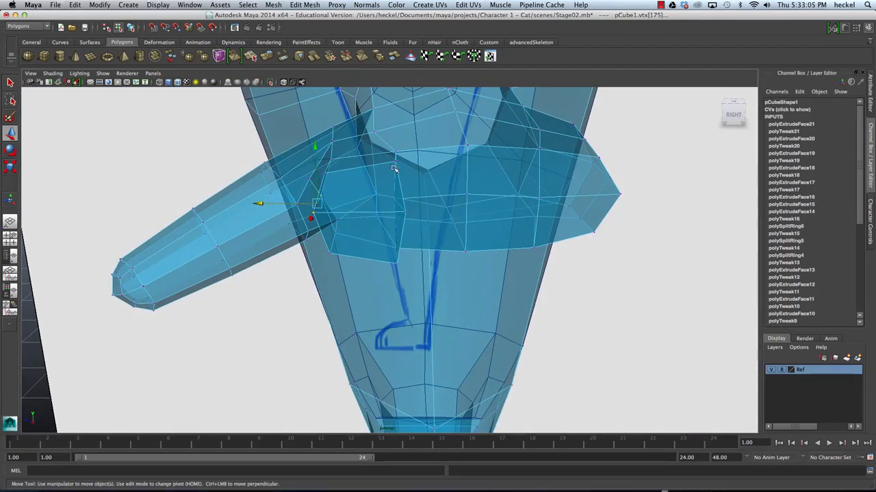
Step: Scale the upper and lower inner corner vertices of the finger's end closer together along Y and move them toward the thumb along Z
click(395, 162)
shift+click(395, 262)
key(r)
mouse_move(411, 195)
alt+mouse_down()
mouse_move(381, 216)
mouse_move(391, 193)
mouse_move(411, 199)
mouse_move(405, 204)
alt+mouse_up()
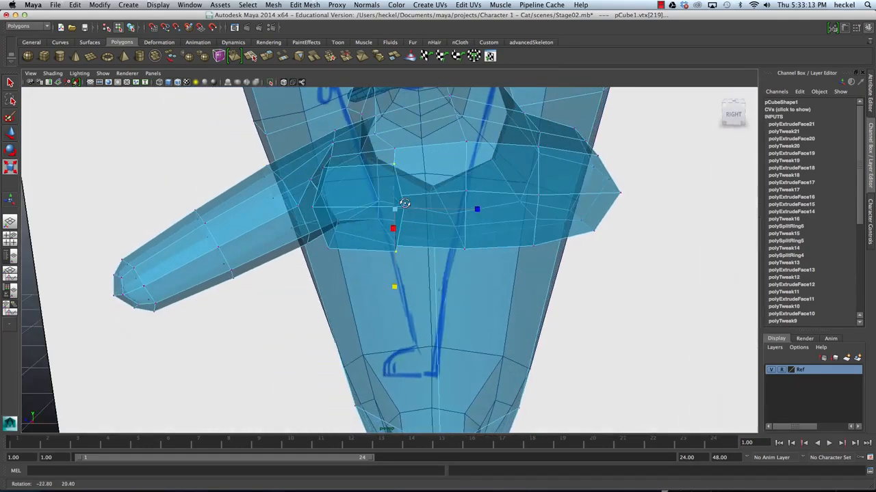
key(w)
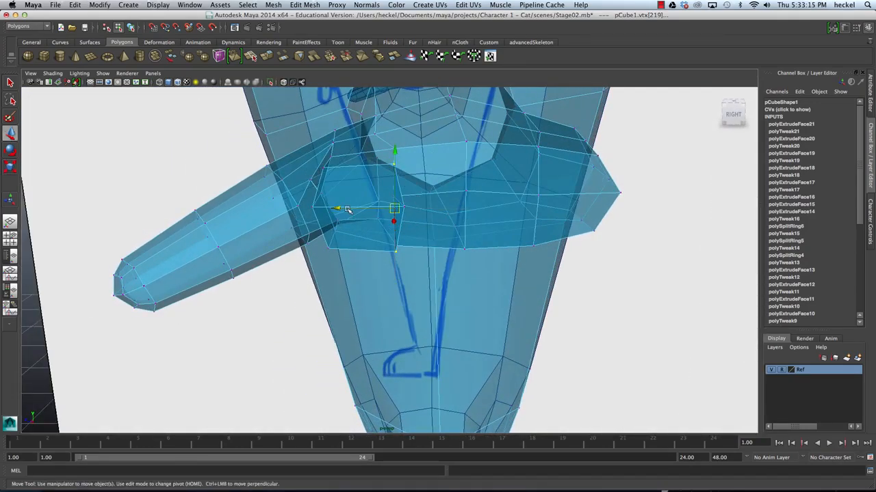
drag(347, 209, 339, 209)
Step: Adjust the middle and corner vertices on the finger's inner side along Z to round the finger's end
alt+drag(389, 194, 396, 212)
alt+drag(397, 200, 405, 206)
alt+drag(389, 280, 404, 253)
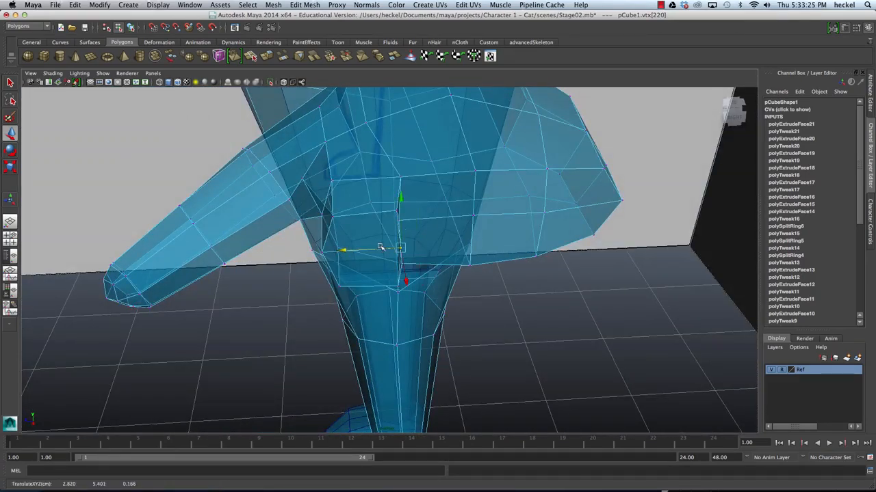
alt+drag(381, 248, 417, 253)
alt+drag(428, 306, 423, 254)
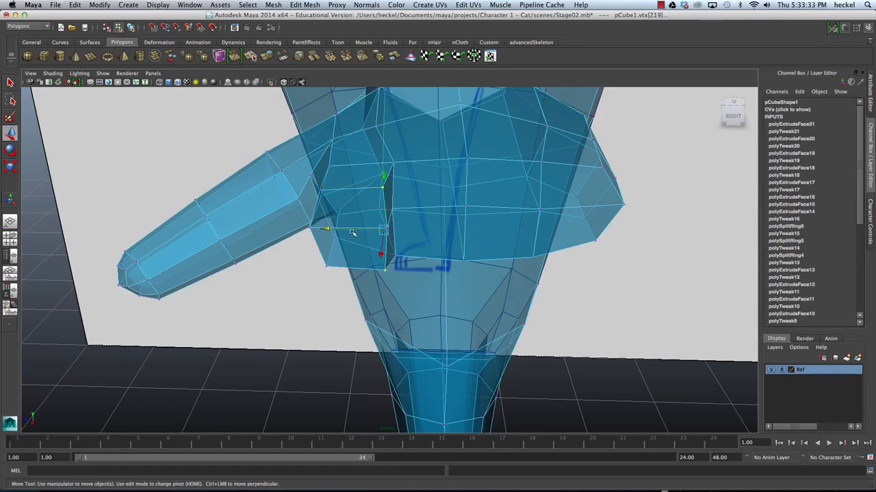
mouse_move(342, 230)
alt+mouse_down()
mouse_move(362, 221)
mouse_move(383, 226)
mouse_move(377, 244)
mouse_move(383, 201)
mouse_move(382, 209)
mouse_move(431, 194)
mouse_move(412, 180)
alt+mouse_up()
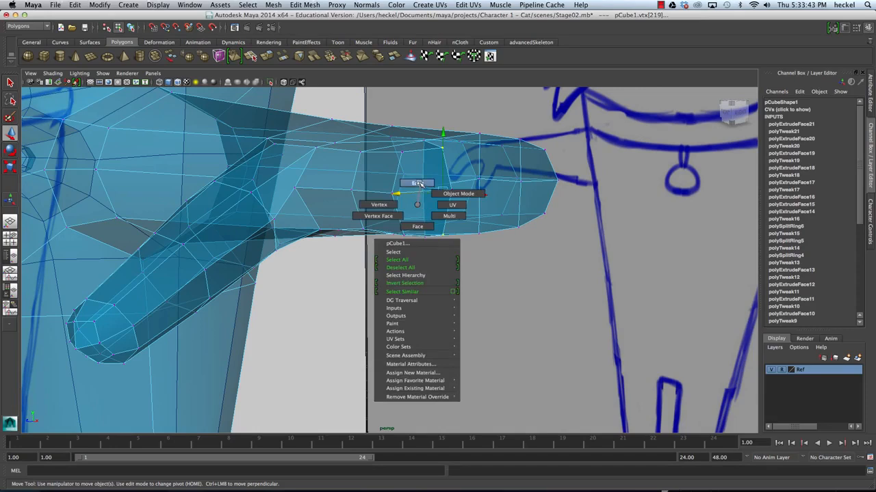
Step: Select the horizontal edges at the finger's end and its underside edge, and shift them along Y to even out the cross-section
right_drag(419, 183, 418, 185)
click(420, 220)
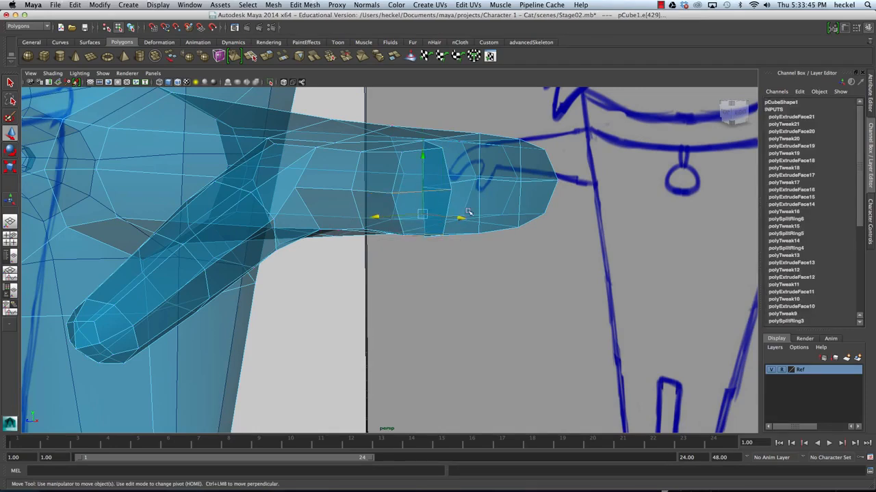
alt+drag(468, 213, 471, 185)
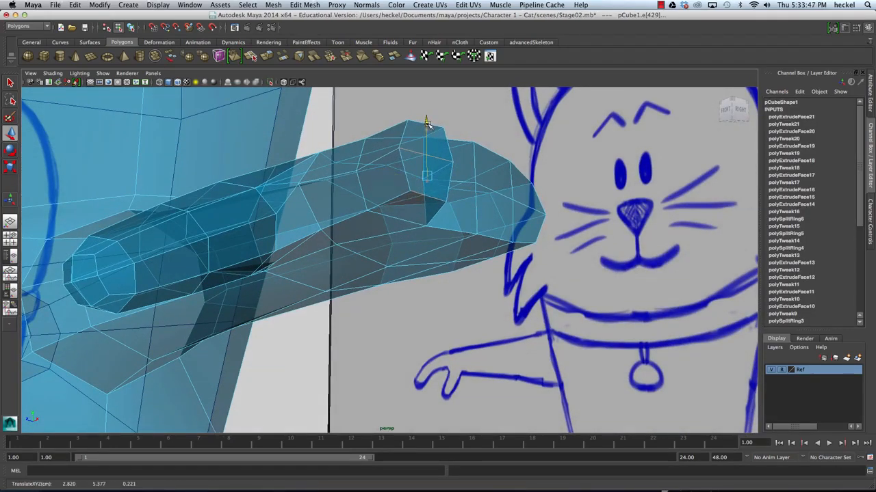
alt+drag(452, 111, 440, 131)
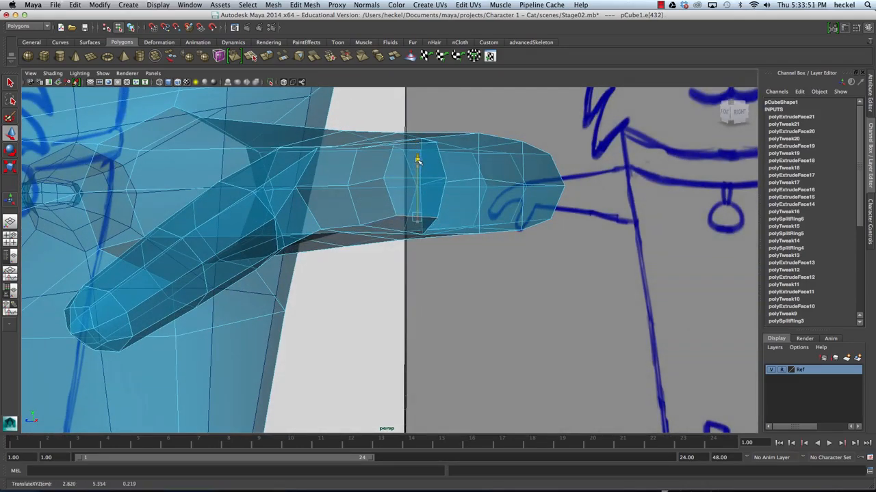
alt+drag(418, 160, 366, 173)
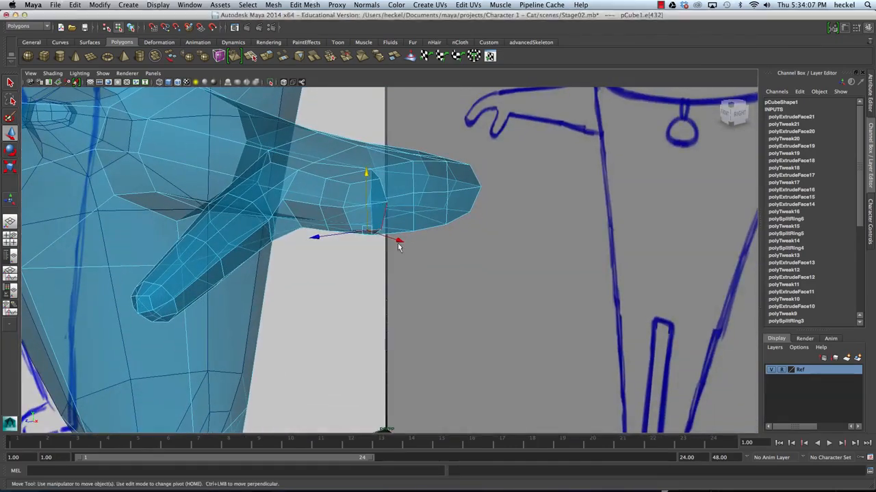
Step: Select the upper vertex pair of the finger's end, and scale the lower vertex pair level along Y in the side view
key(space)
key(space)
scroll(452, 151, up, 3)
right_click(333, 133)
click(308, 133)
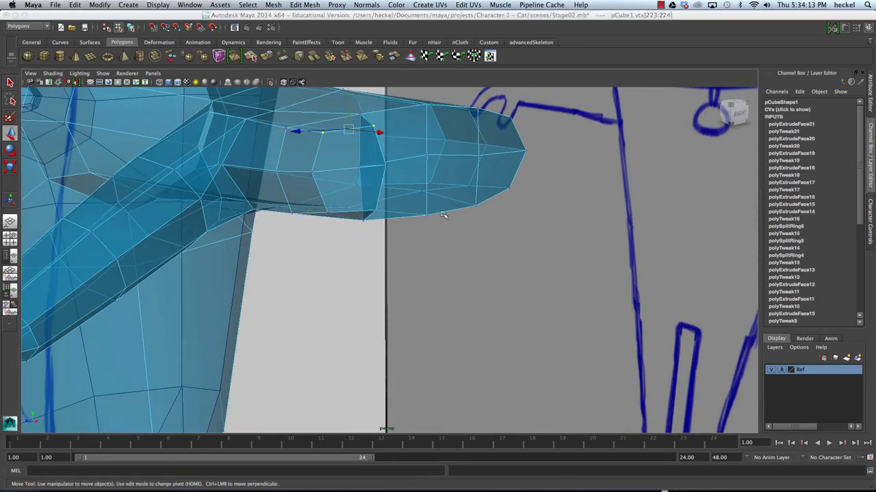
key(space)
key(space)
scroll(477, 276, up, 3)
scroll(476, 275, up, 6)
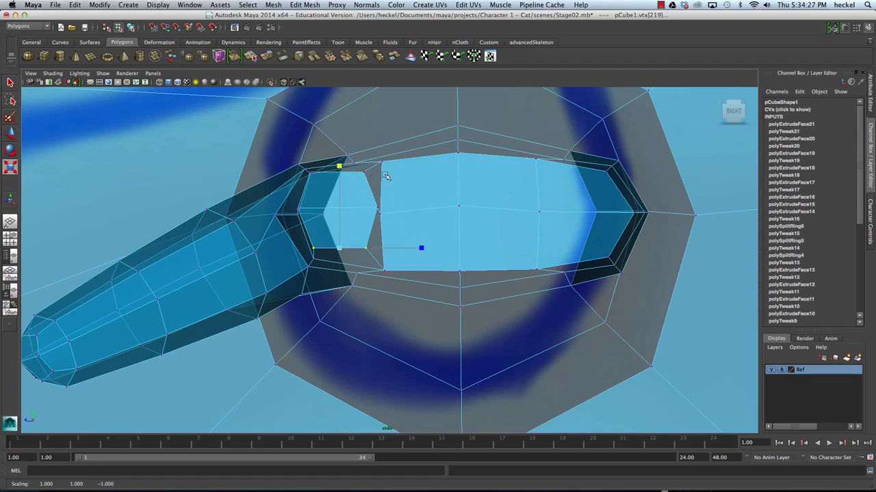
Step: Select the two end faces of the first finger's base and extrude them outward along X to form the finger
key(space)
key(space)
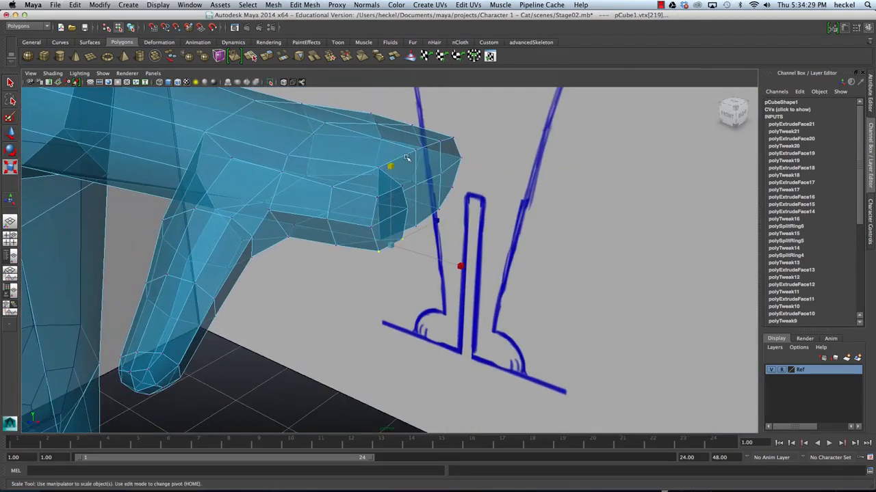
alt+drag(406, 158, 268, 197)
alt+drag(324, 211, 327, 172)
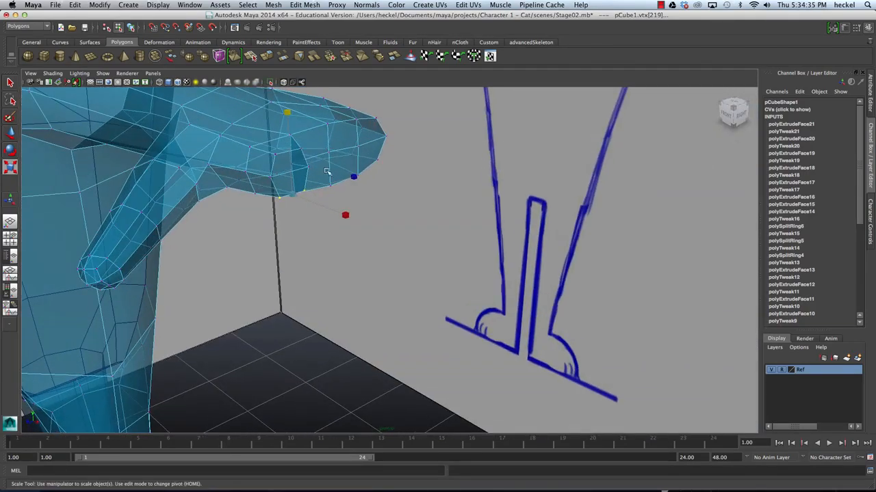
right_click(282, 161)
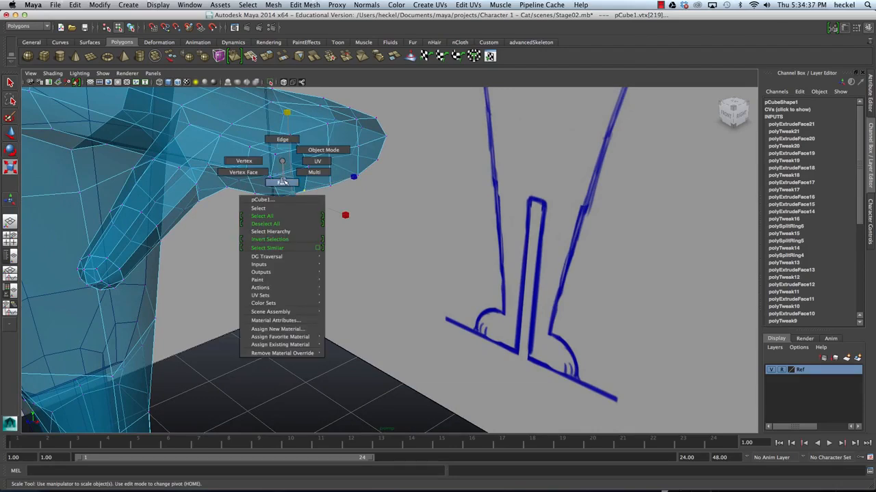
click(282, 182)
click(288, 167)
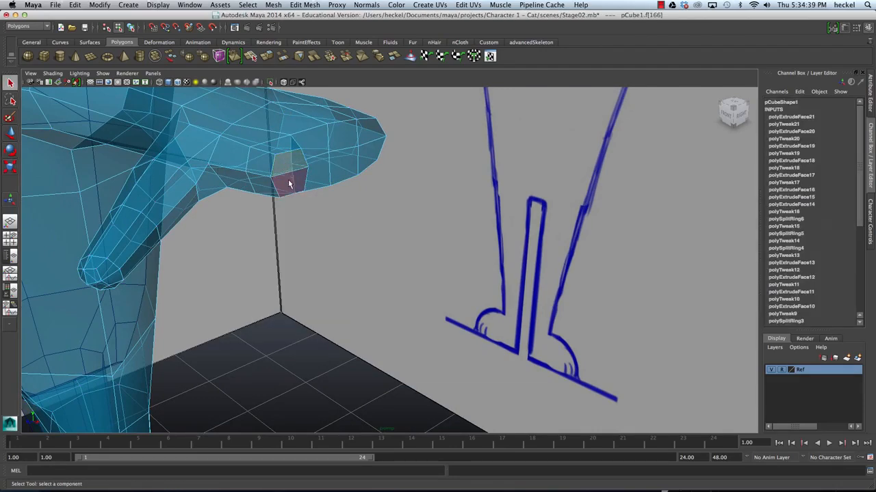
alt+drag(419, 186, 305, 194)
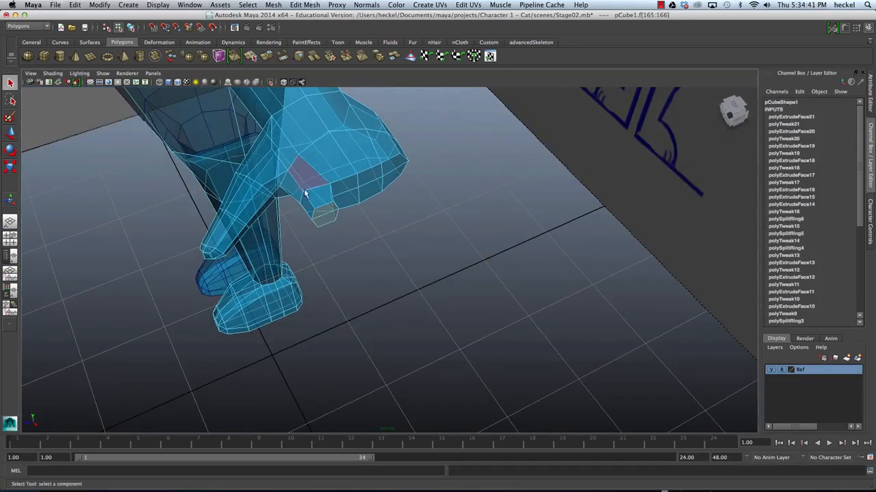
click(267, 57)
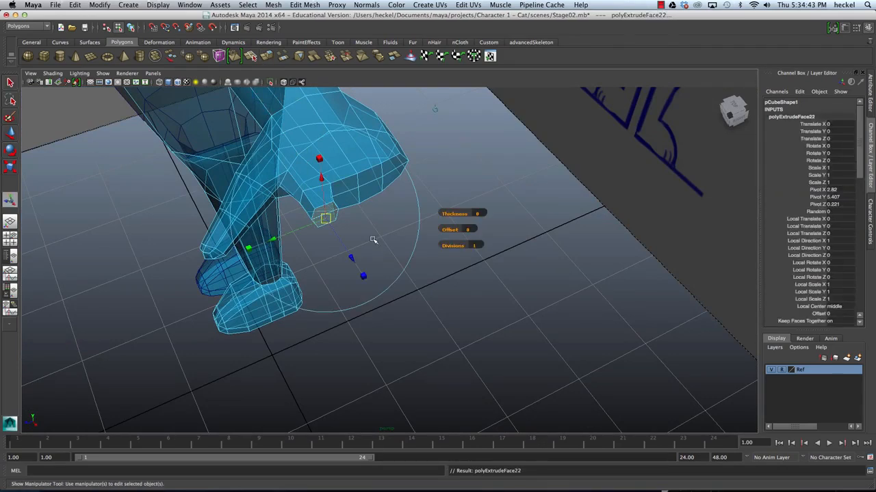
key(w)
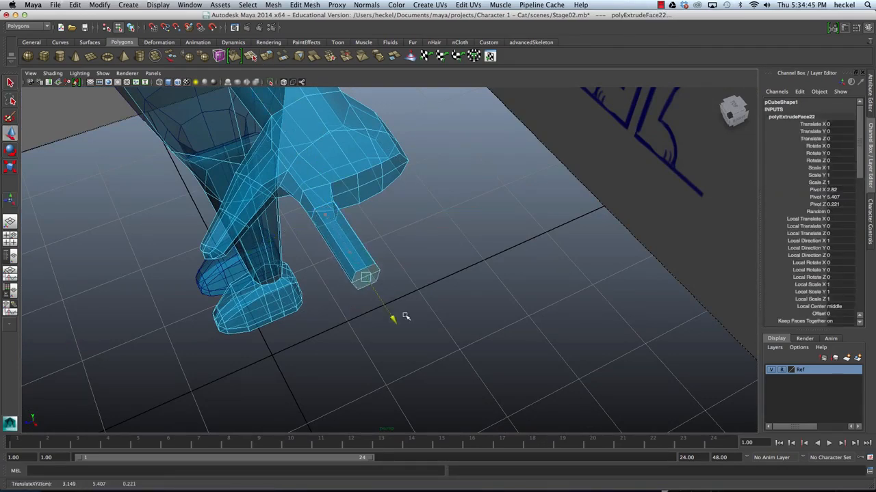
Step: Fine-tune the extruded finger's length along X in the top view and check it against the hand in perspective
alt+drag(357, 228, 491, 230)
alt+right_drag(490, 230, 428, 228)
key(space)
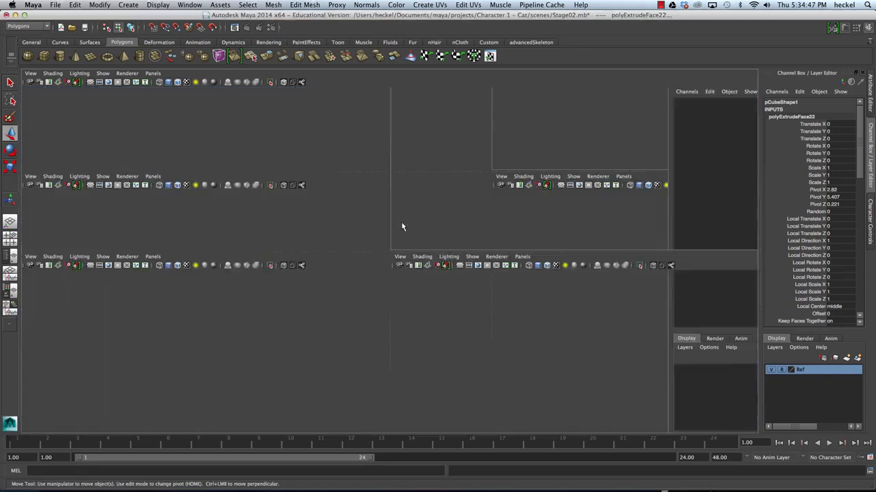
mouse_move(333, 179)
alt+right_down()
mouse_move(303, 176)
mouse_move(327, 175)
alt+right_up()
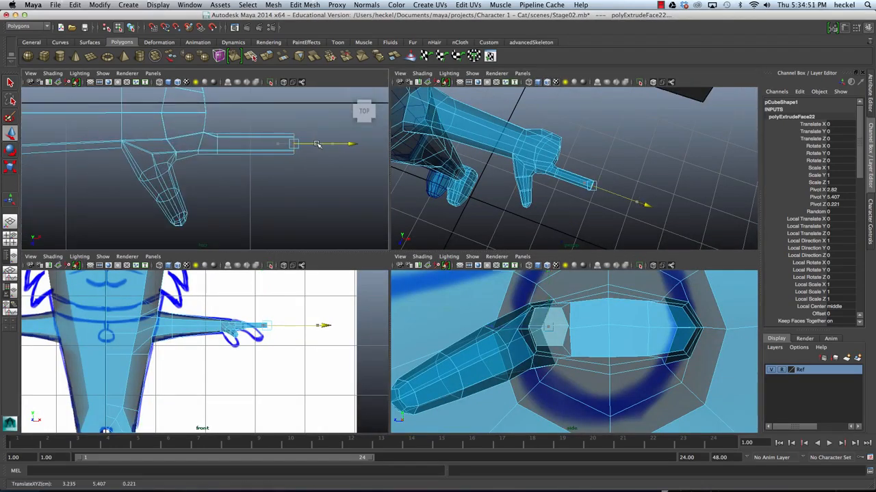
mouse_move(326, 144)
alt+right_down()
mouse_move(255, 140)
mouse_move(325, 143)
alt+right_up()
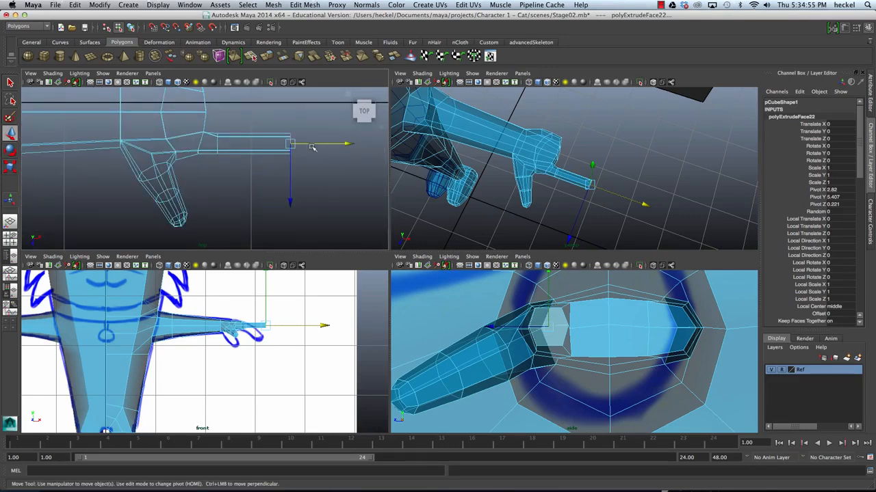
alt+drag(530, 173, 478, 142)
alt+right_drag(541, 148, 601, 148)
alt+middle_drag(577, 167, 570, 193)
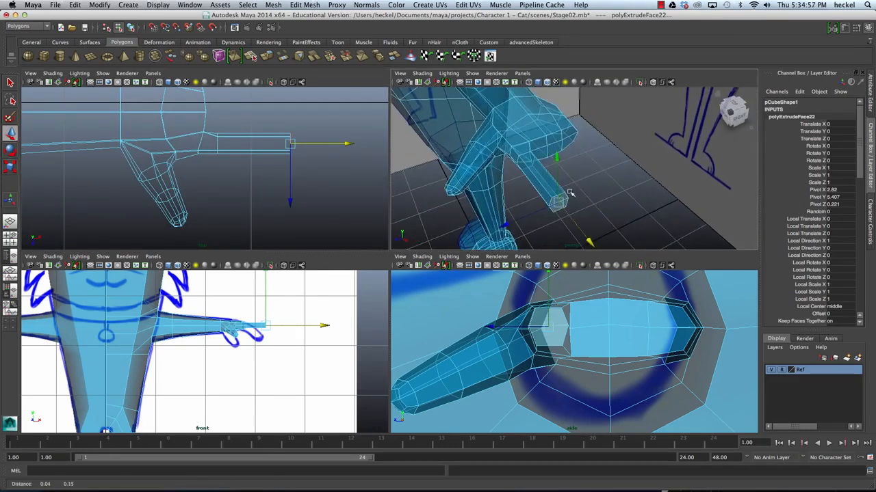
alt+drag(570, 192, 553, 171)
key(space)
Step: Return to object mode, smooth the whole mesh to preview the hand and finger, and undo the smoothing
mouse_move(408, 189)
alt+mouse_down()
mouse_move(378, 177)
mouse_move(404, 189)
mouse_move(441, 185)
mouse_move(311, 179)
mouse_move(301, 188)
mouse_move(318, 203)
alt+mouse_up()
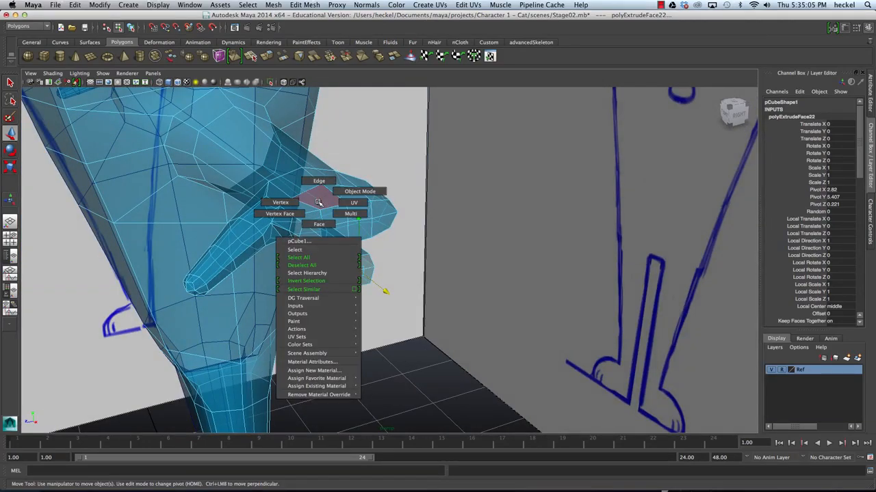
right_drag(341, 205, 383, 179)
alt+drag(414, 207, 376, 197)
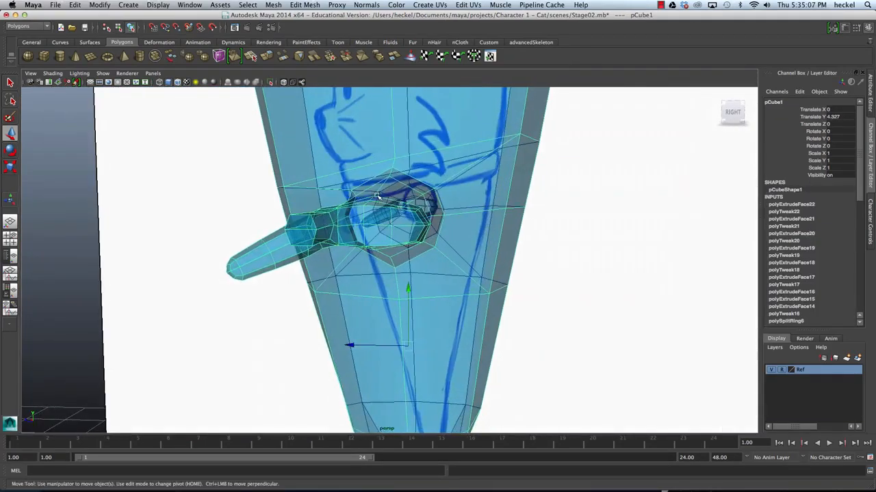
click(203, 58)
alt+drag(329, 178, 322, 158)
click(421, 212)
alt+drag(421, 212, 320, 197)
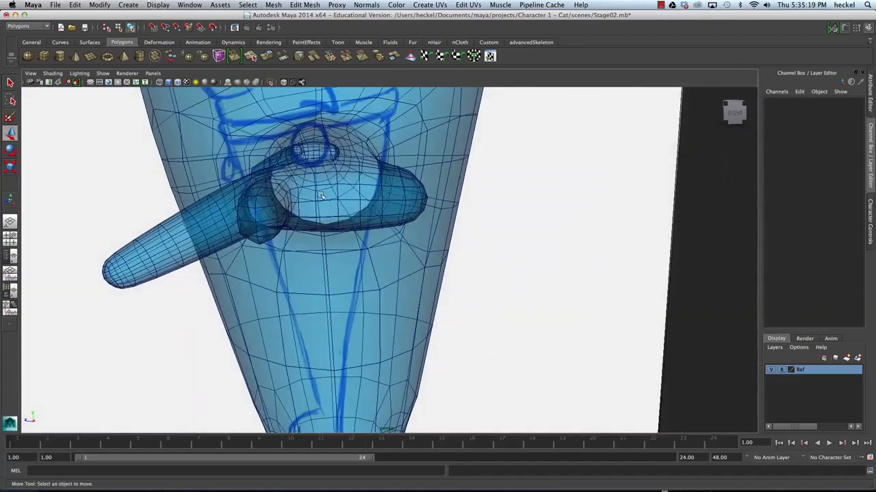
key(space)
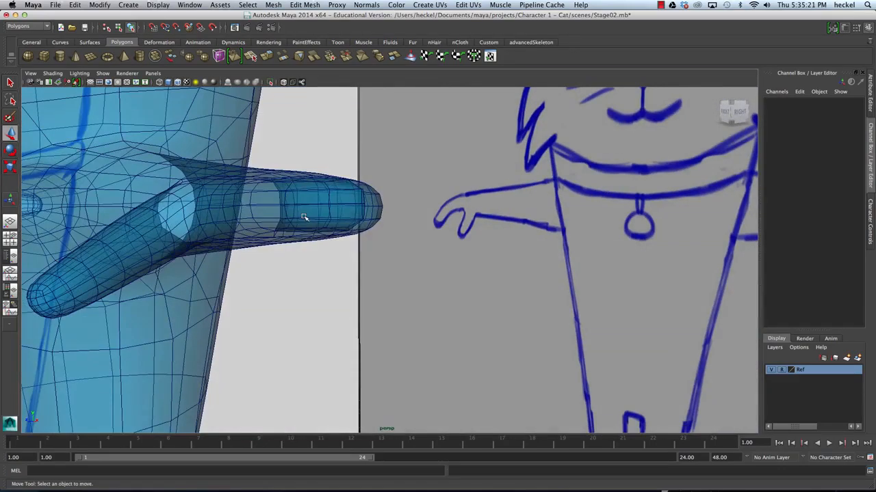
key(z)
Step: Select the faces on the underside of the finger's base and shift them along Y to reshape the segment
mouse_move(310, 205)
alt+mouse_down()
mouse_move(352, 196)
mouse_move(325, 191)
alt+mouse_up()
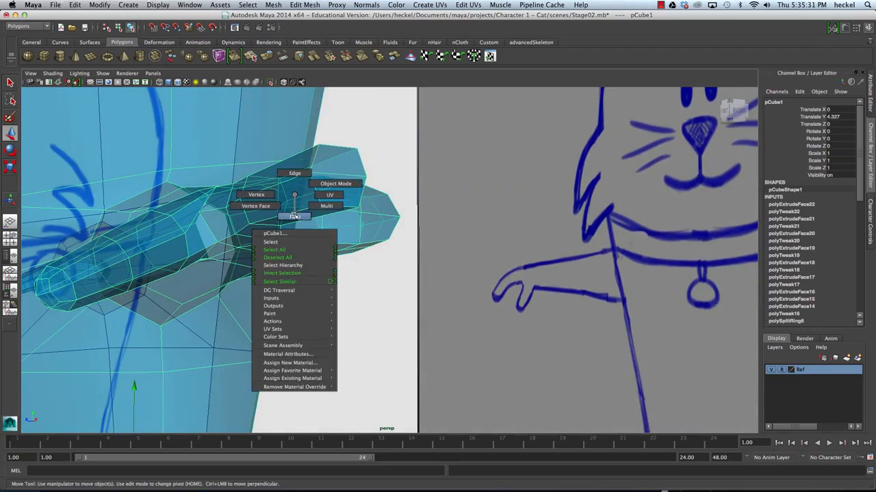
right_drag(294, 216, 294, 216)
click(312, 213)
alt+drag(338, 216, 319, 221)
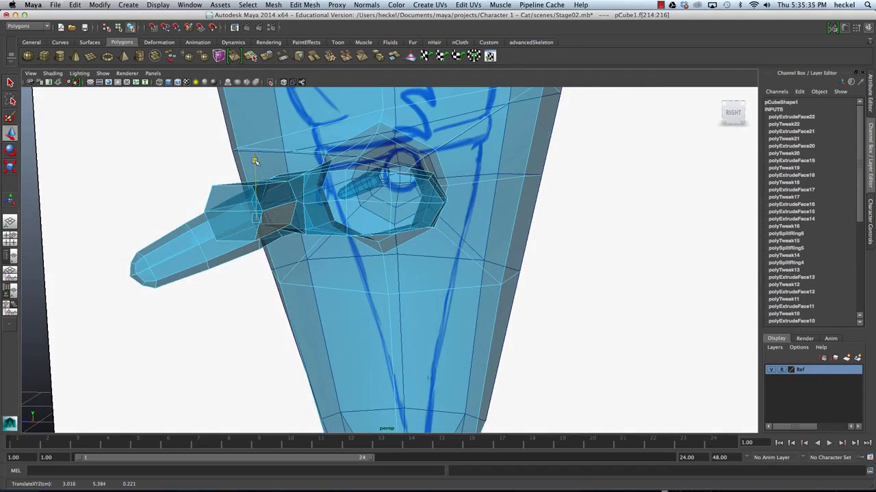
alt+drag(255, 160, 269, 202)
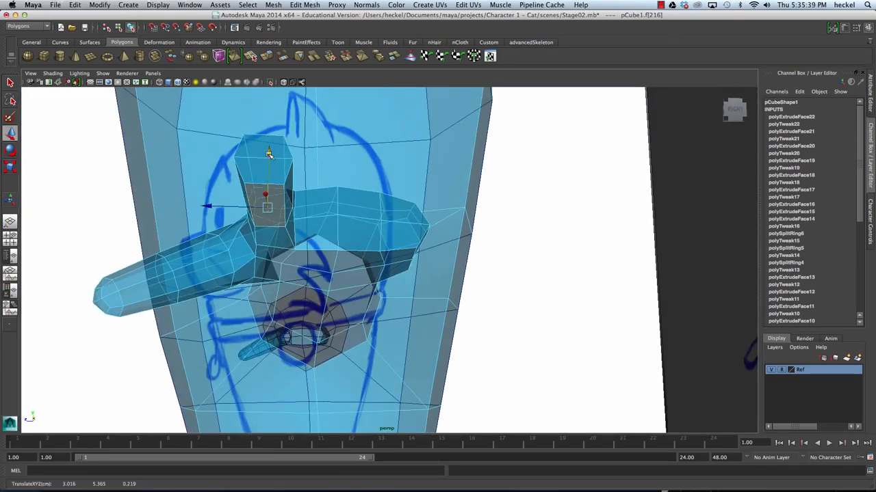
alt+drag(269, 155, 312, 159)
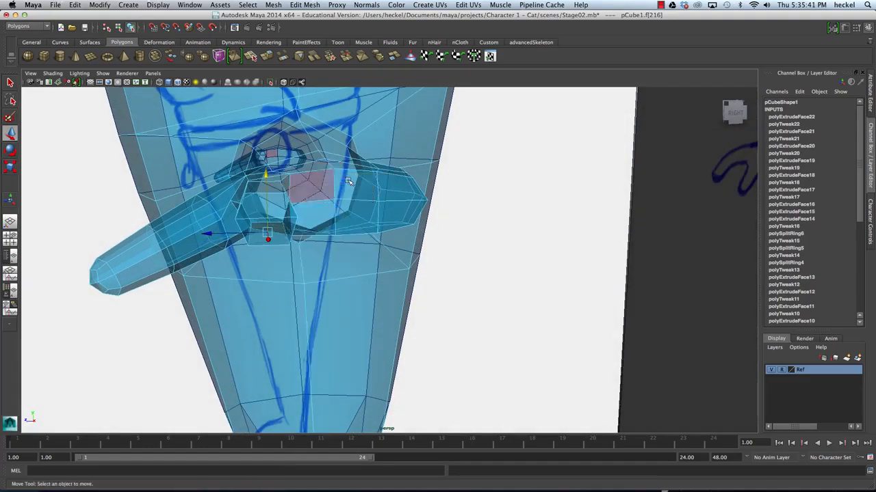
Step: Preview the adjusted finger base by smoothing the mesh in object mode, and undo that smoothing
key(F8)
alt+drag(367, 198, 337, 165)
click(205, 58)
scroll(470, 192, up, 5)
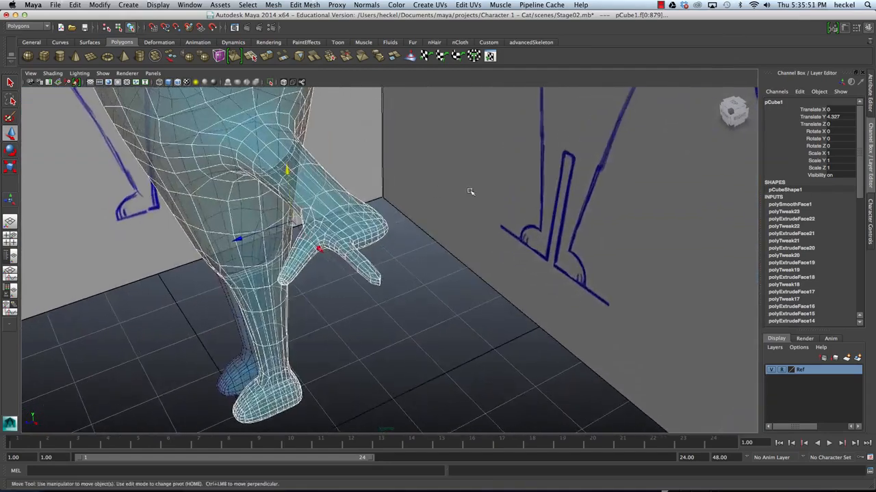
key(ctrl+z)
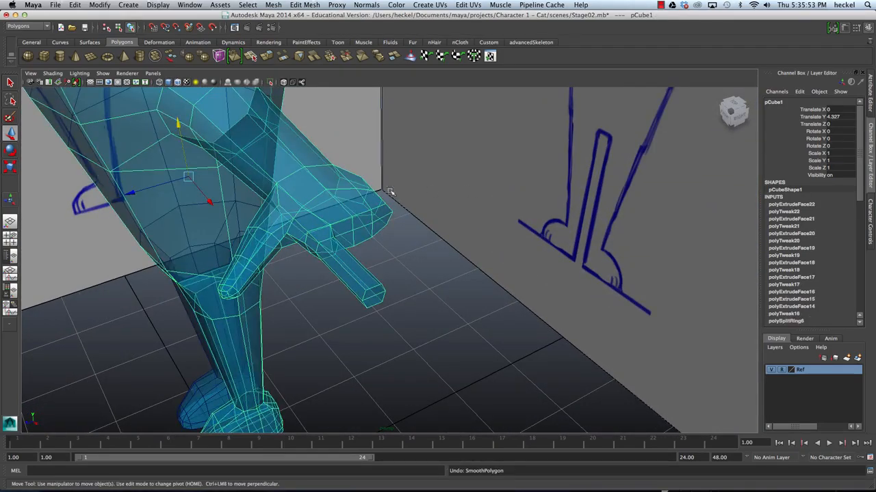
Step: Insert two edge loops along the length of the extruded finger with the Insert Edge Loop Tool
alt+drag(389, 192, 390, 222)
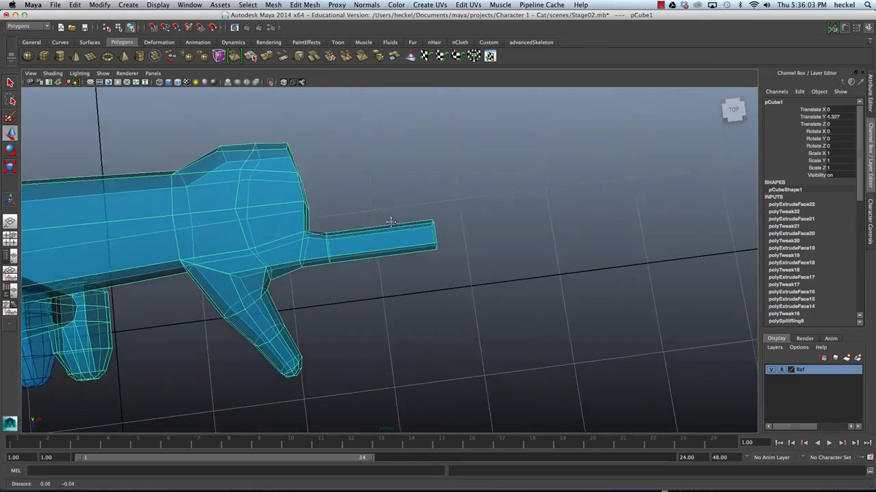
alt+middle_drag(391, 222, 367, 211)
alt+drag(336, 205, 379, 167)
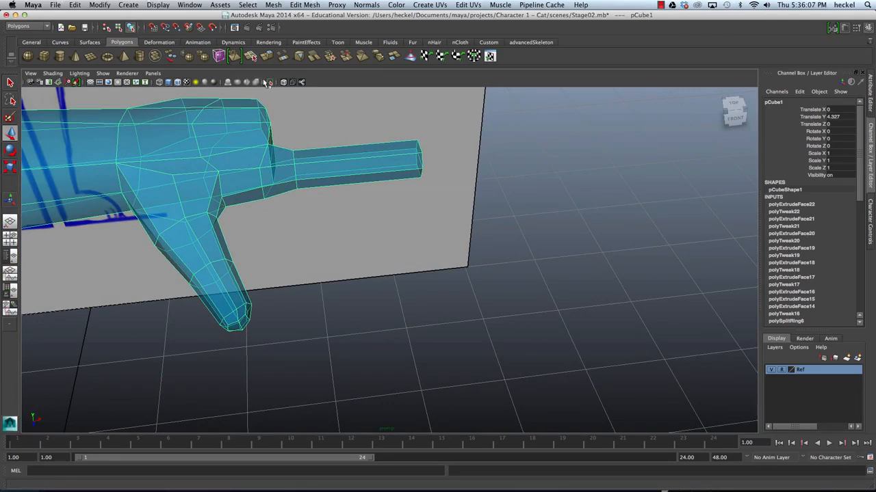
click(306, 5)
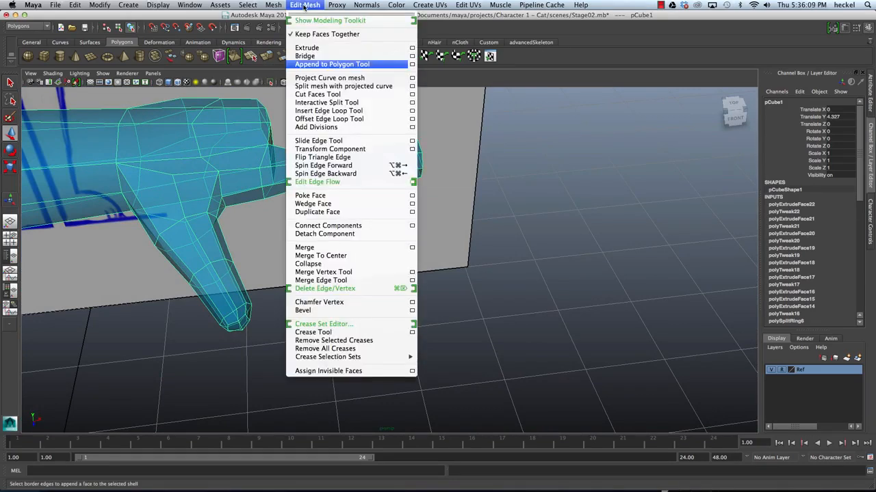
click(341, 111)
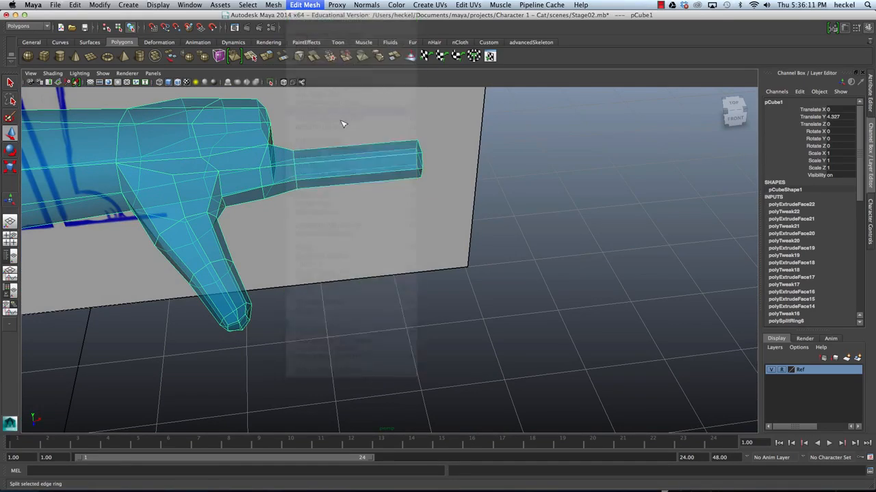
click(347, 164)
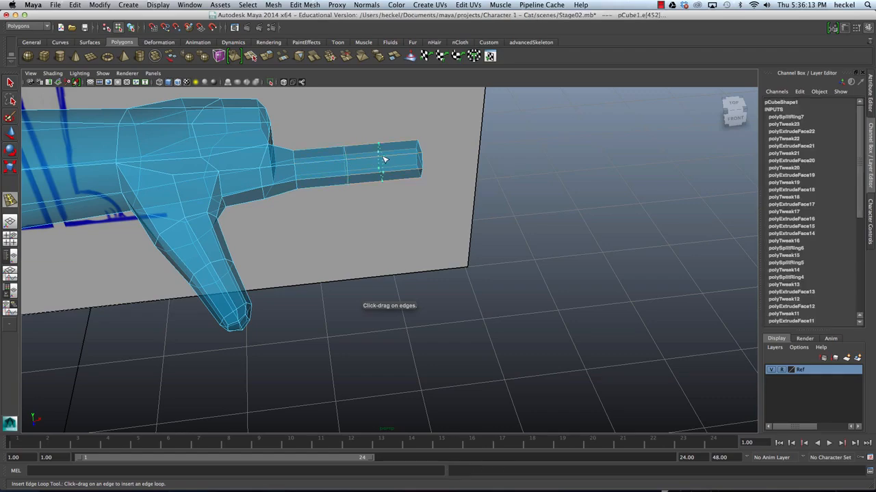
Step: Select the lower edge of the finger's tip with the Move tool active
mouse_move(407, 167)
alt+mouse_down()
mouse_move(401, 176)
mouse_move(336, 168)
mouse_move(402, 166)
mouse_move(358, 137)
mouse_move(333, 180)
mouse_move(419, 171)
mouse_move(407, 179)
alt+mouse_up()
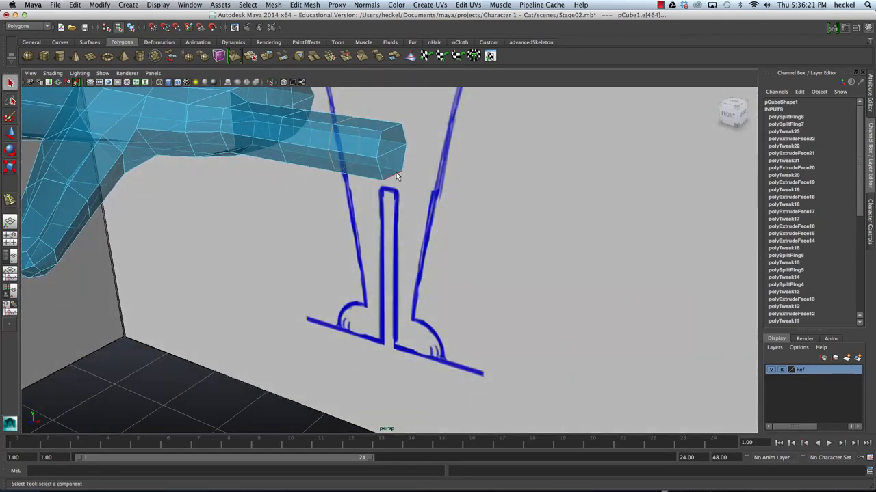
alt+drag(401, 187, 419, 177)
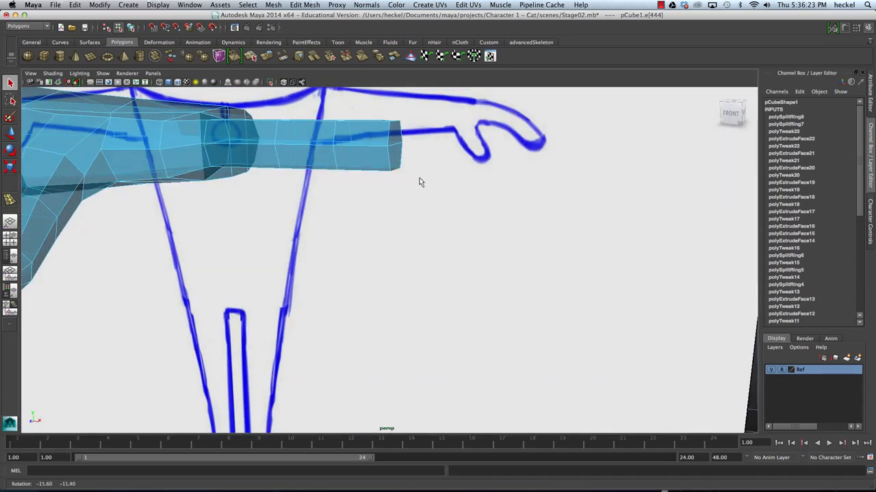
key(w)
click(429, 172)
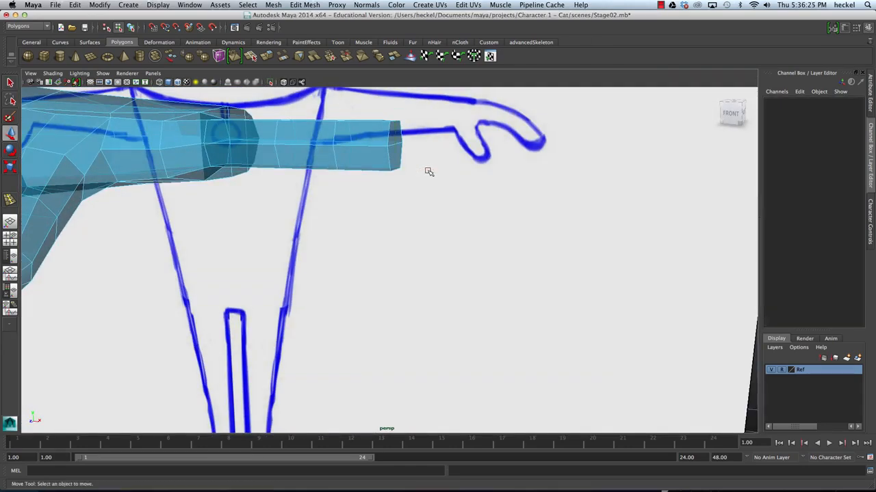
click(428, 171)
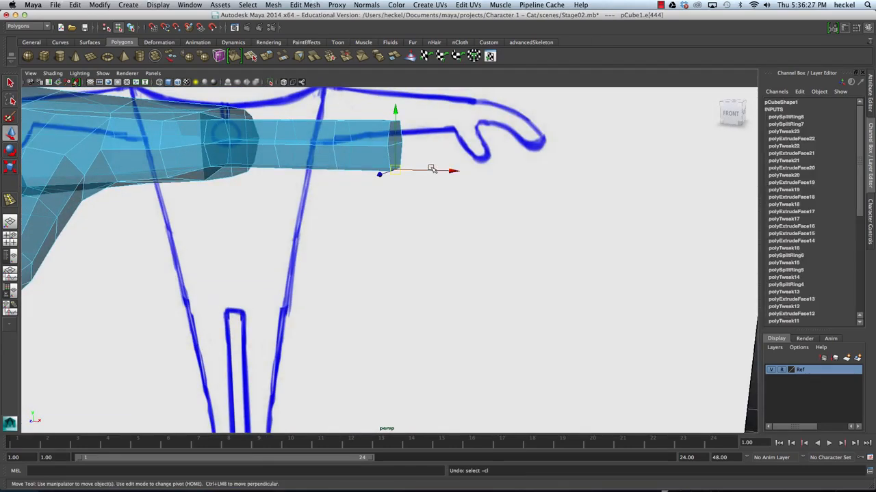
Step: Select the new edge loops on the finger and shift the outer one slightly along X toward the palm
alt+drag(429, 171, 444, 195)
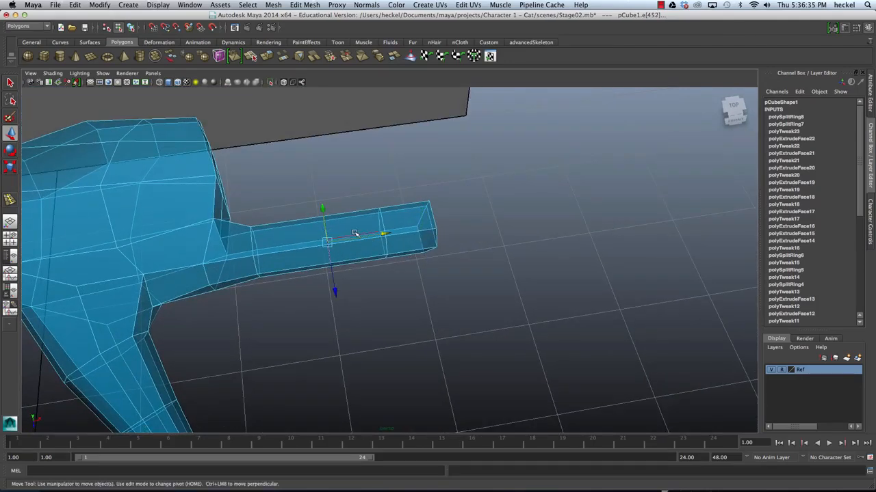
alt+drag(370, 237, 385, 204)
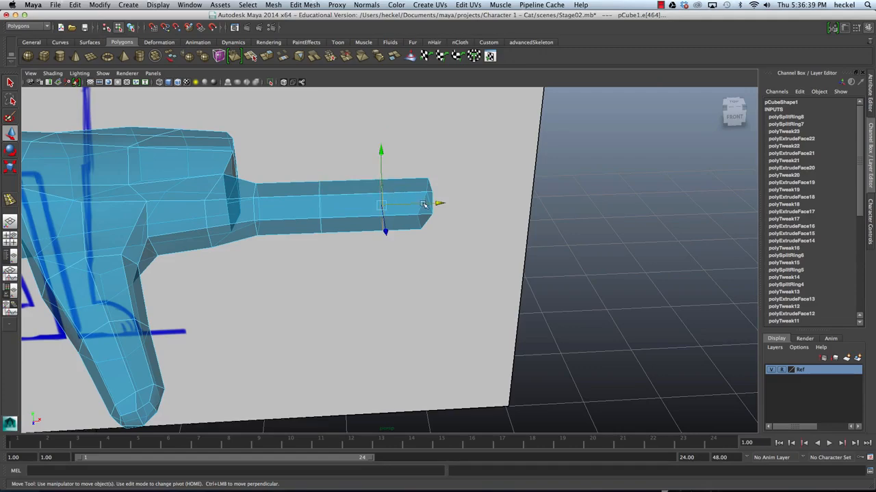
drag(424, 203, 421, 204)
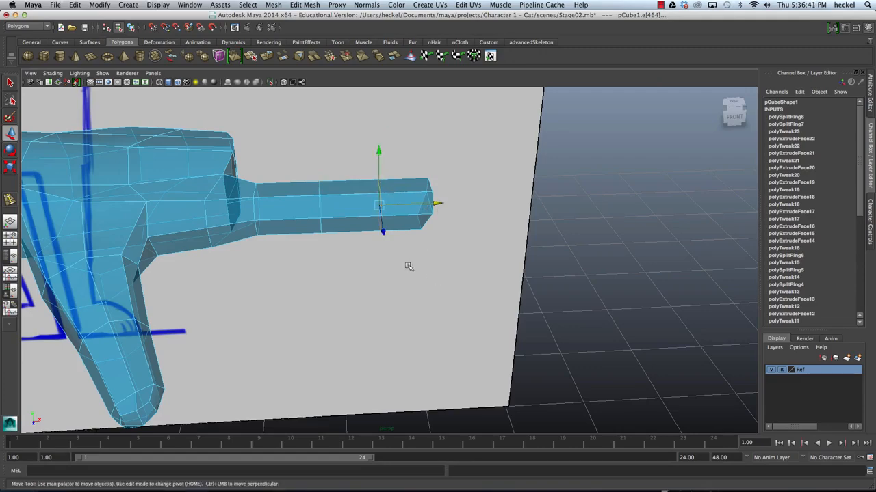
Step: Examine the straight finger from several angles against the curved hand drawing on the front reference
click(408, 266)
alt+drag(409, 267, 390, 241)
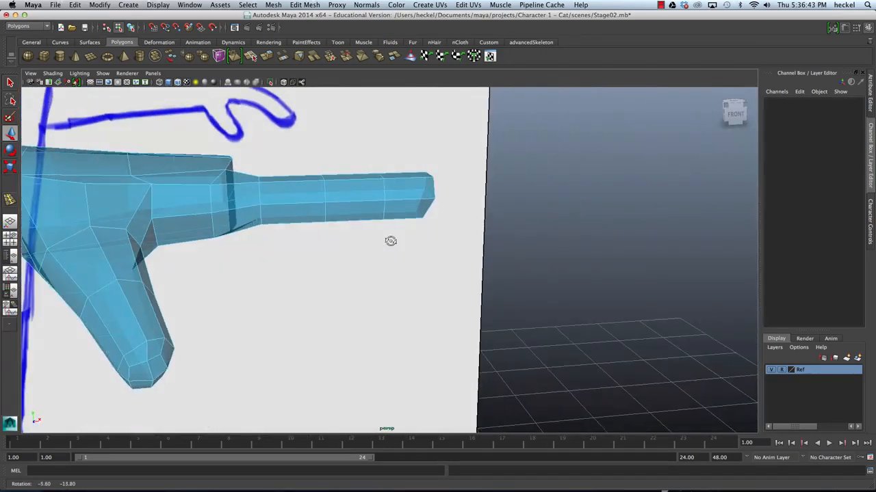
mouse_move(463, 213)
alt+mouse_down()
mouse_move(344, 194)
mouse_move(324, 130)
alt+mouse_up()
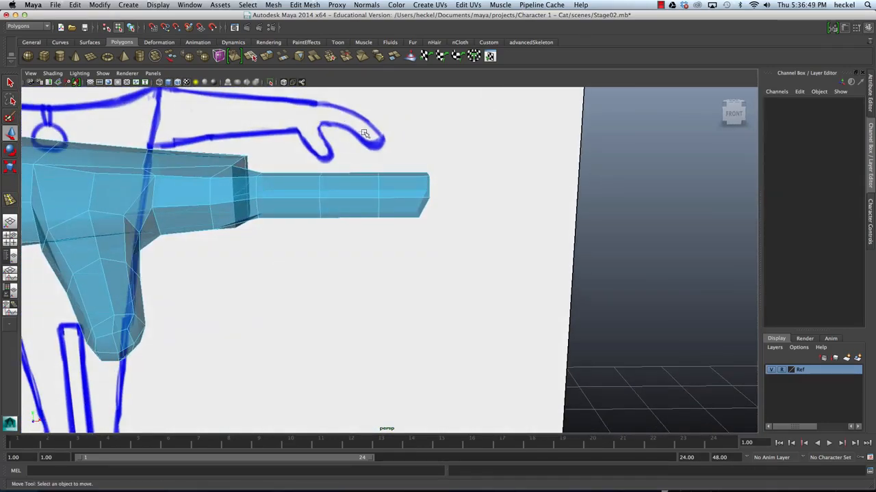
mouse_move(349, 184)
alt+mouse_down()
mouse_move(354, 192)
mouse_move(362, 184)
alt+mouse_up()
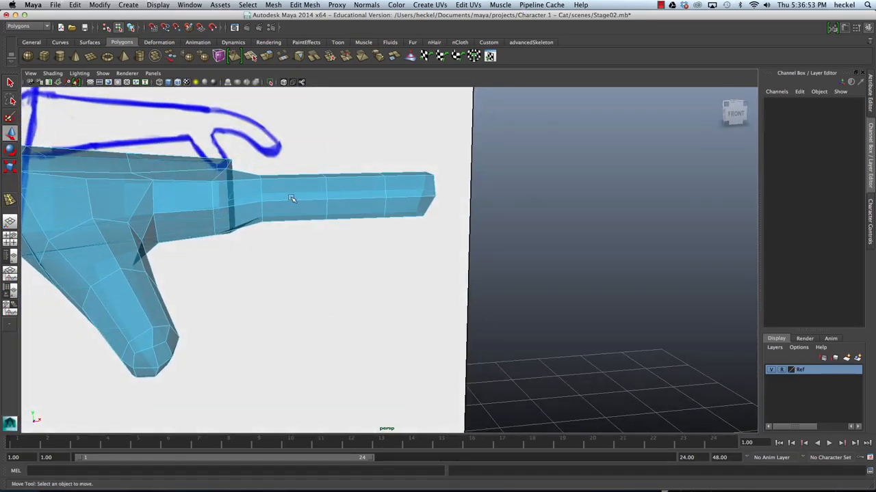
alt+drag(281, 197, 318, 136)
click(260, 207)
key(e)
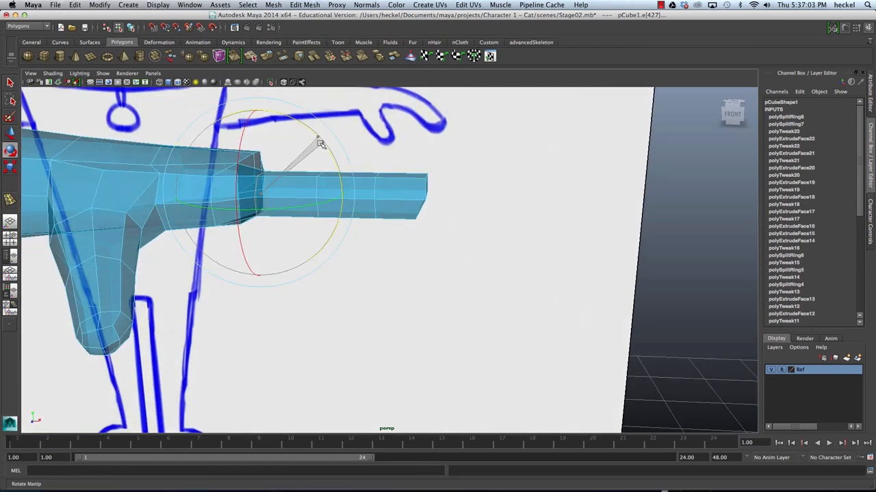
alt+drag(304, 166, 327, 157)
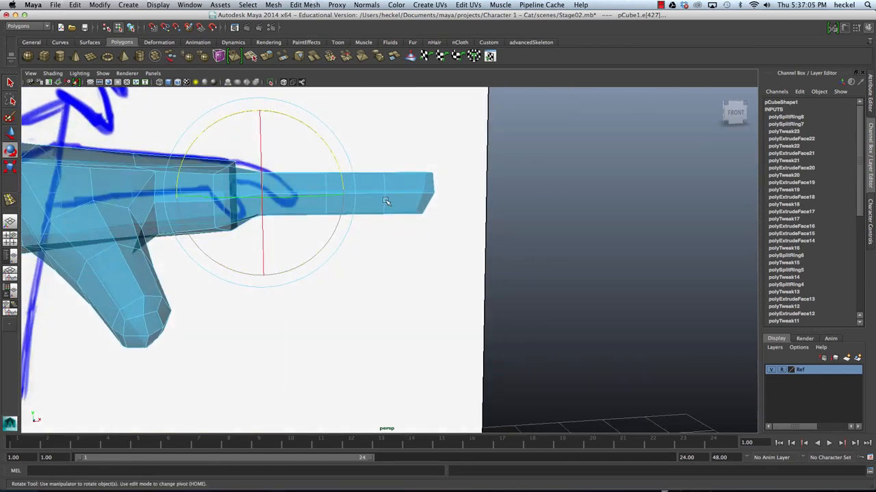
click(436, 220)
Step: Select the finger's inner new edge loop and lower it slightly along Y in the front view to start the downward bend
click(327, 181)
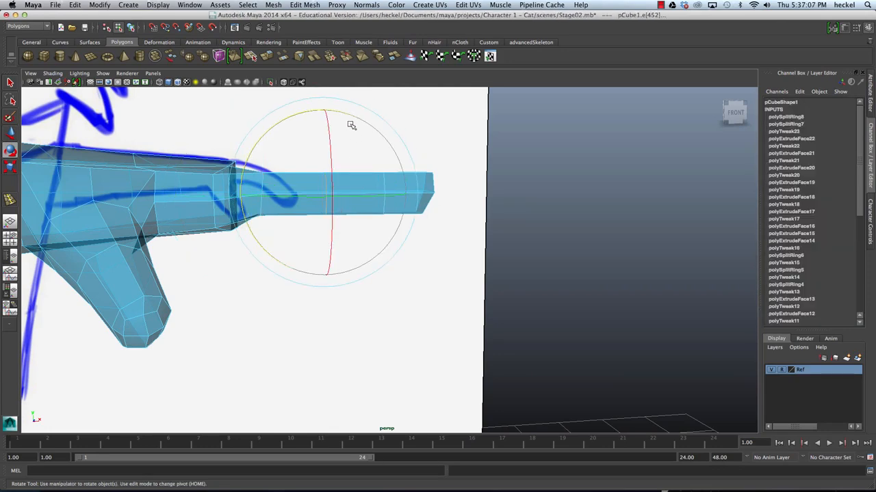
mouse_move(352, 116)
alt+mouse_down()
mouse_move(346, 156)
mouse_move(350, 135)
mouse_move(392, 129)
alt+mouse_up()
key(space)
key(space)
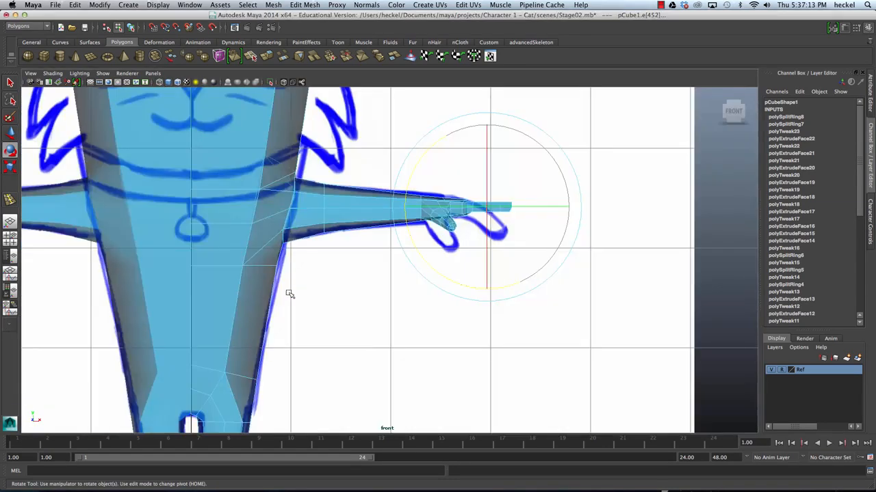
alt+right_drag(266, 228, 563, 214)
alt+middle_drag(547, 195, 359, 245)
alt+right_drag(362, 245, 560, 231)
key(w)
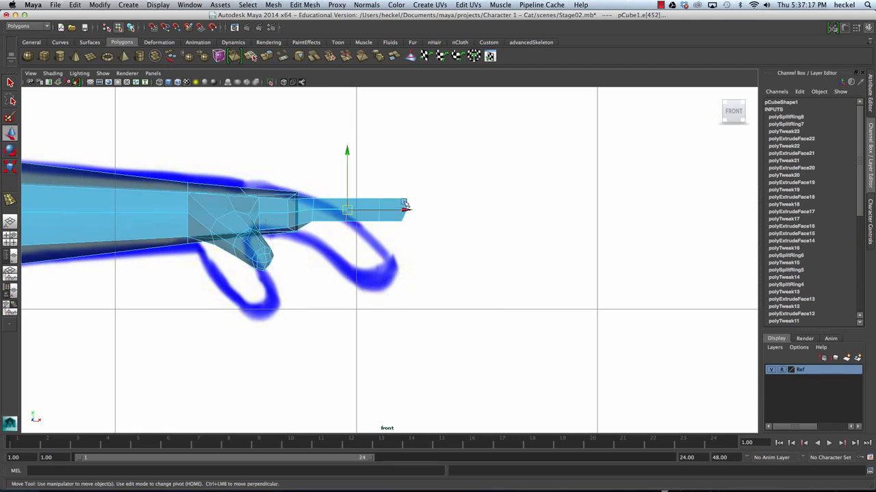
mouse_move(352, 187)
mouse_down()
mouse_move(347, 171)
mouse_move(348, 182)
mouse_up()
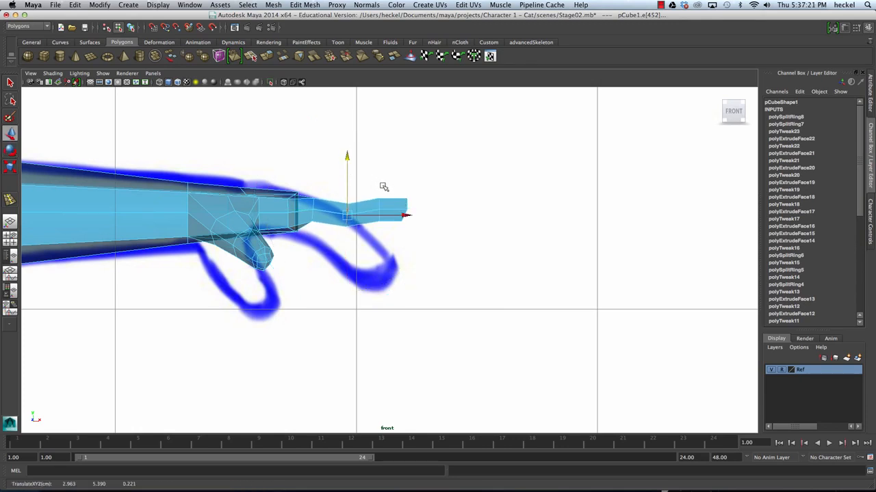
Step: Lower the finger's outer edge loop along Y so it continues the downward curve from the inner loop
alt+right_drag(383, 187, 552, 191)
click(375, 182)
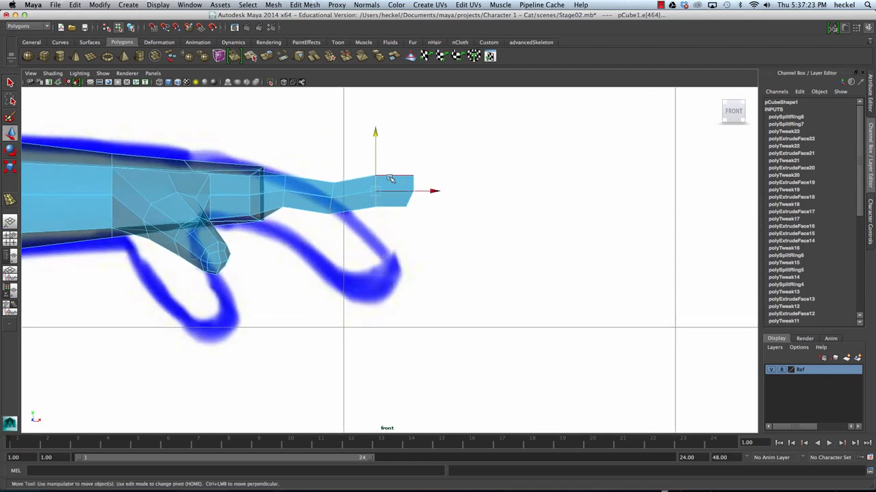
drag(378, 137, 375, 149)
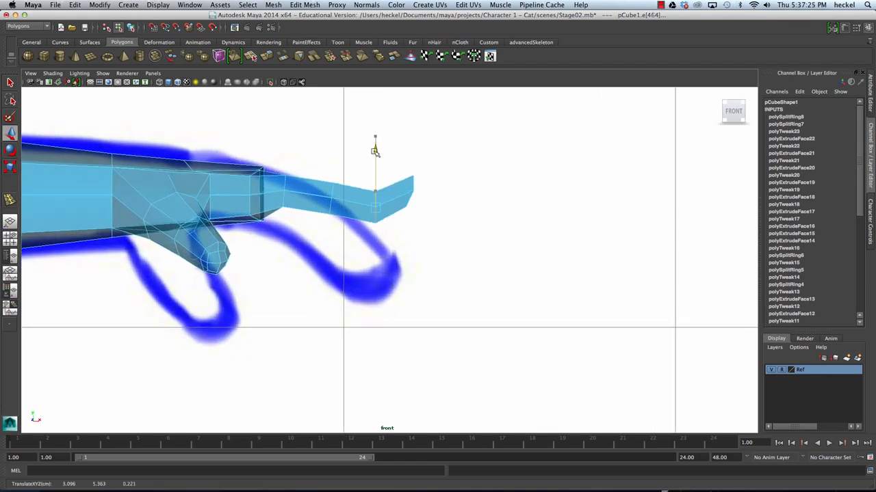
Step: Select the fingertip's end vertices in vertex mode and move them down to extend the finger's downward curve
click(412, 182)
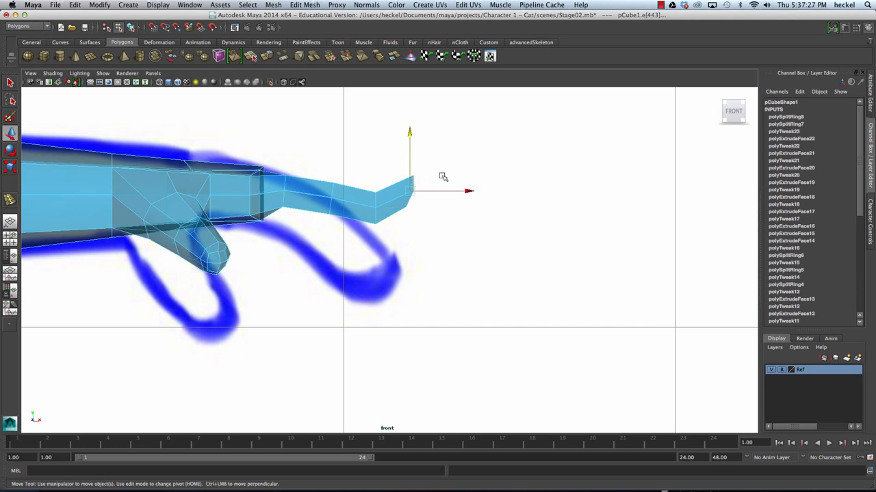
key(q)
right_drag(413, 192, 393, 179)
drag(437, 231, 437, 231)
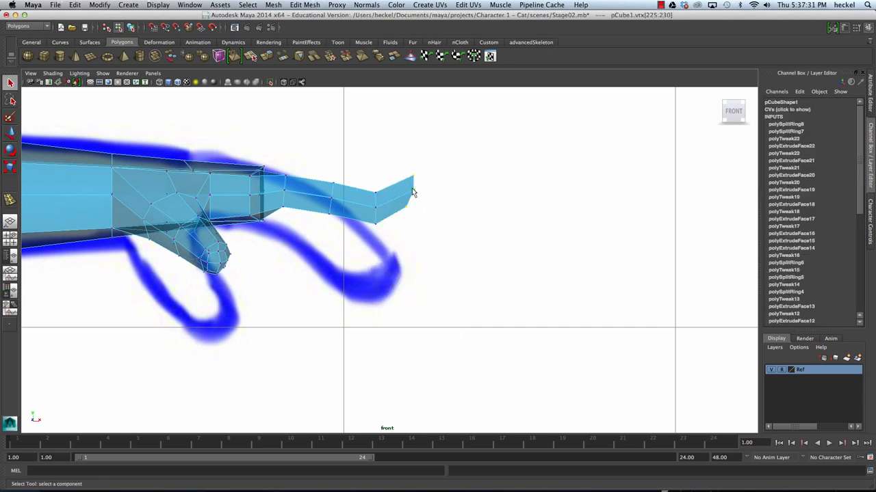
key(w)
drag(410, 190, 408, 225)
Step: Rotate the vertex rings of the finger's outer and inner loops slightly to align them across the bend
drag(363, 182, 388, 239)
key(e)
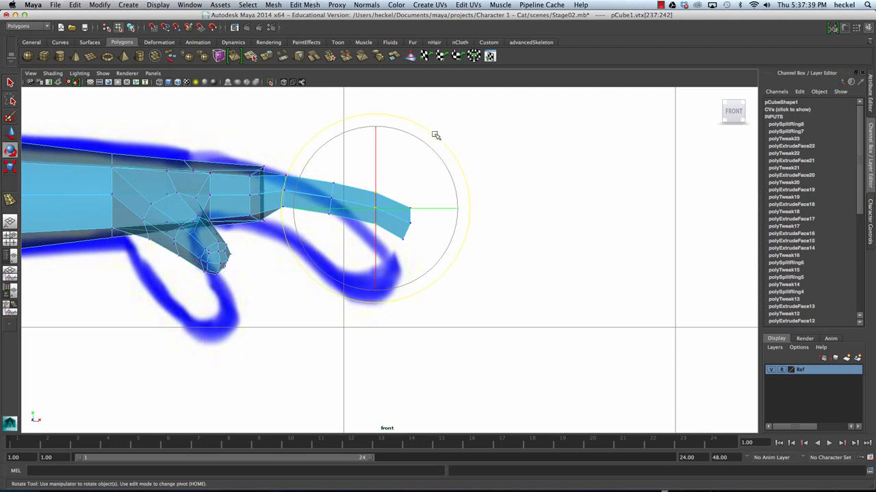
drag(433, 133, 414, 146)
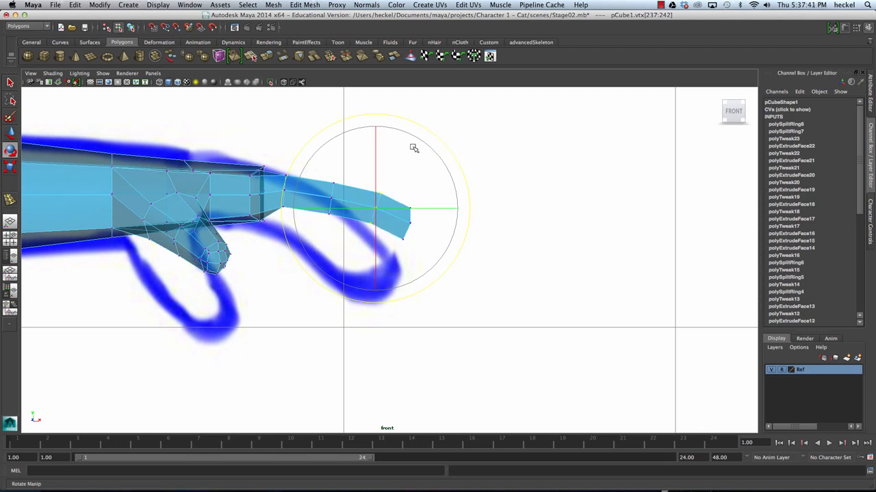
click(504, 136)
drag(316, 167, 348, 231)
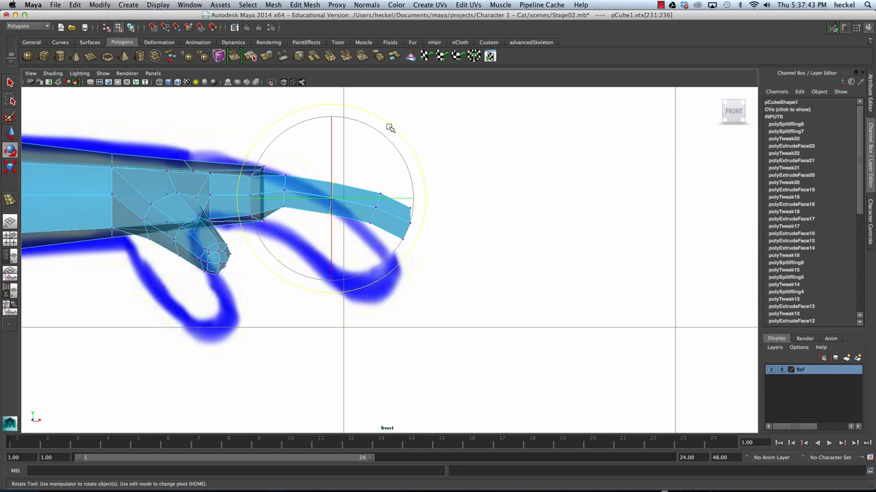
drag(390, 125, 397, 130)
click(478, 186)
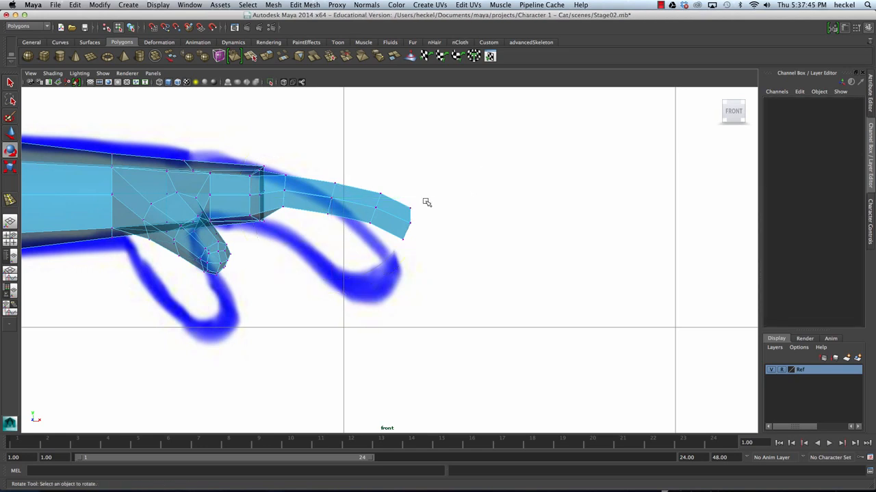
Step: Rotate the fingertip's end vertices so the tip squares up with the direction of the bent finger
drag(400, 197, 458, 274)
drag(475, 168, 494, 203)
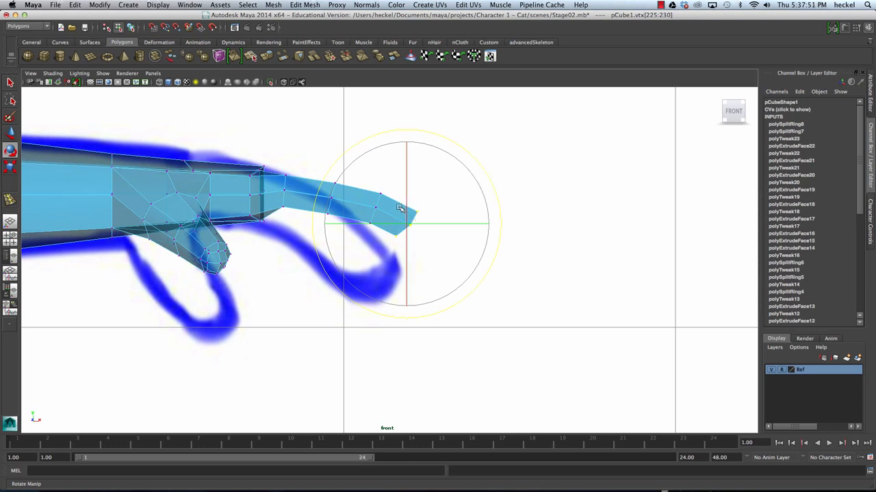
click(342, 146)
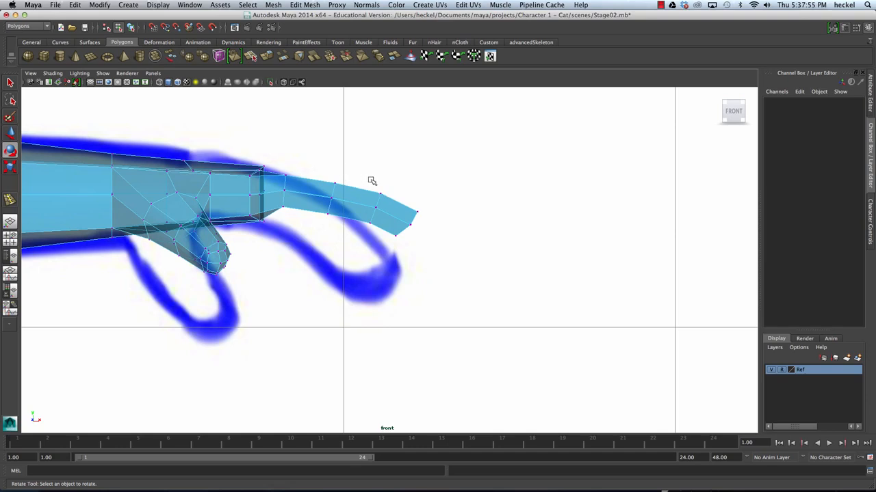
Step: Shift the outer loop's vertices slightly toward the palm in the front view
drag(386, 236, 387, 236)
key(w)
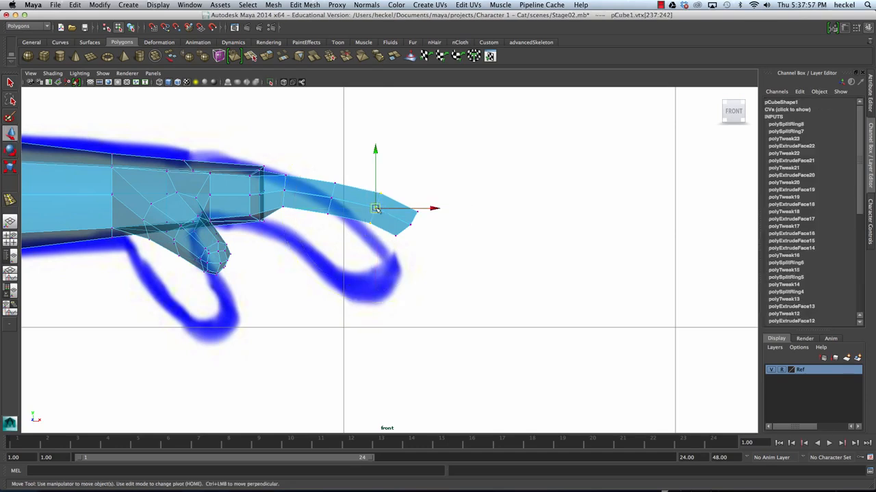
drag(369, 208, 370, 208)
click(461, 190)
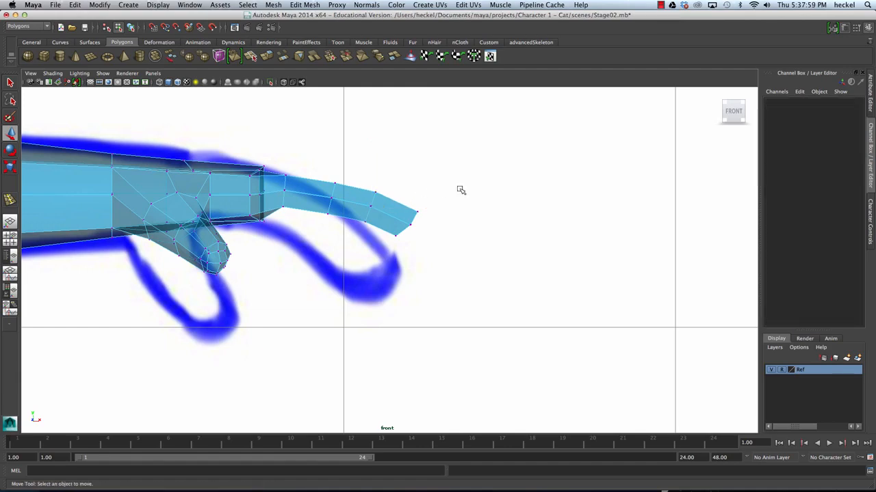
Step: Select the fingertip and outer loop vertices together in the perspective view and lower them slightly along Y
key(space)
key(space)
alt+drag(537, 163, 421, 170)
drag(412, 295, 421, 296)
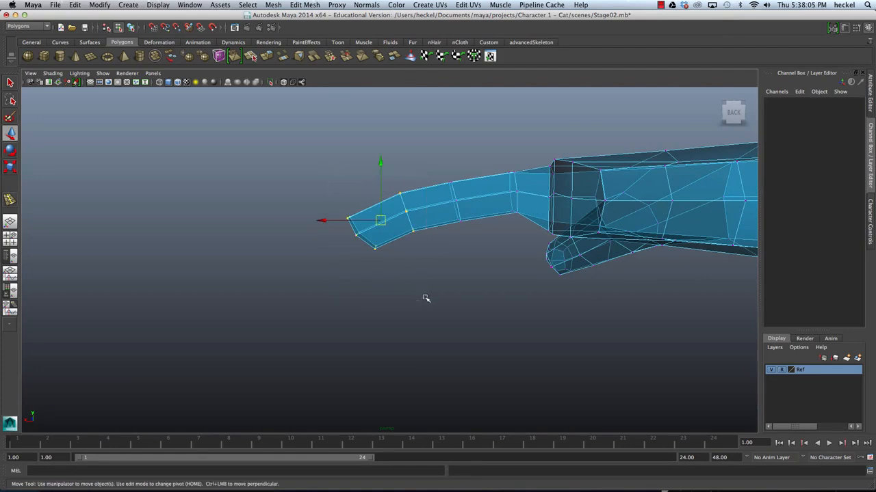
drag(381, 164, 379, 168)
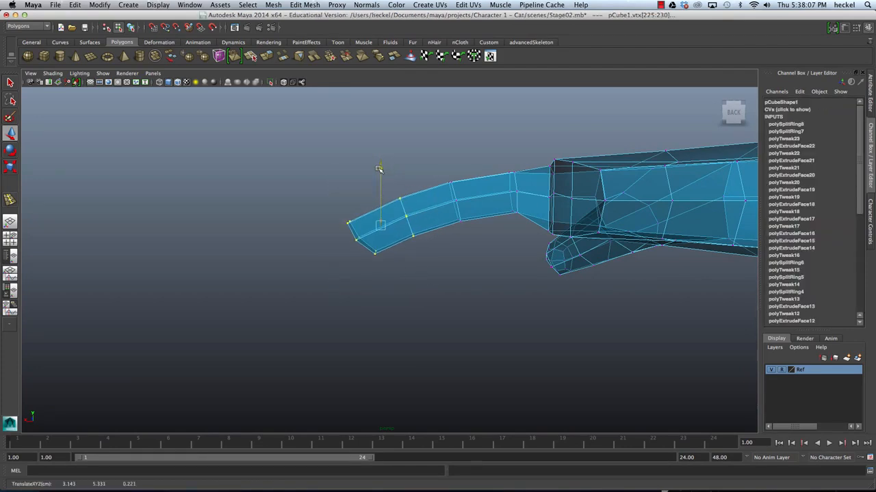
click(484, 168)
Step: Preview the bent finger by smoothing the whole mesh, inspect it, and undo the smoothing
mouse_move(459, 146)
alt+mouse_down()
mouse_move(568, 158)
mouse_move(352, 189)
mouse_move(404, 227)
mouse_move(364, 171)
mouse_move(403, 174)
mouse_move(289, 164)
alt+mouse_up()
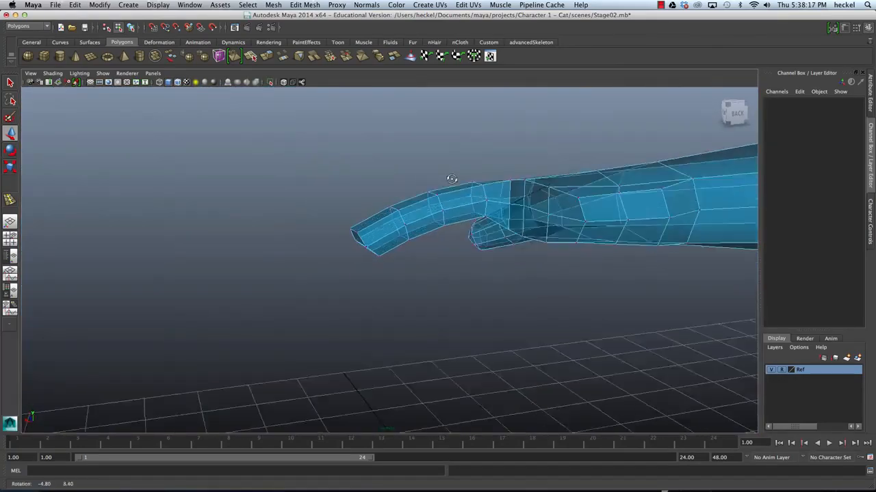
mouse_move(452, 178)
alt+mouse_down()
mouse_move(556, 160)
mouse_move(375, 197)
alt+mouse_up()
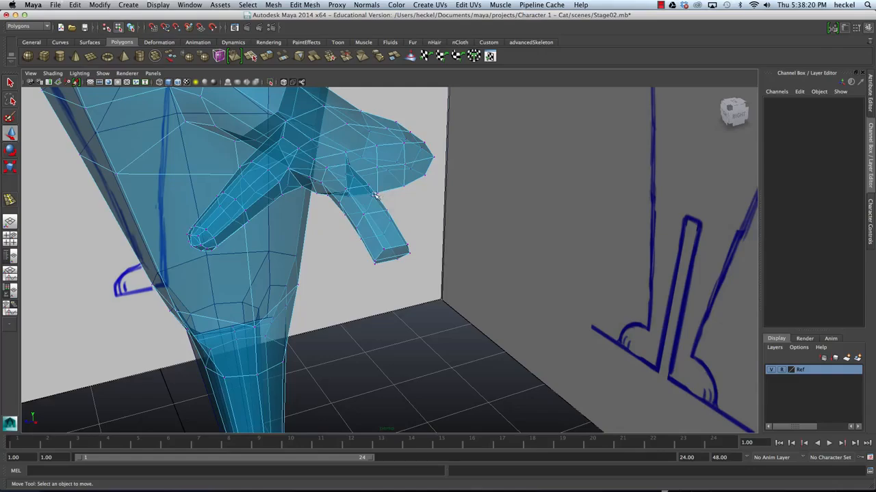
click(362, 161)
click(203, 56)
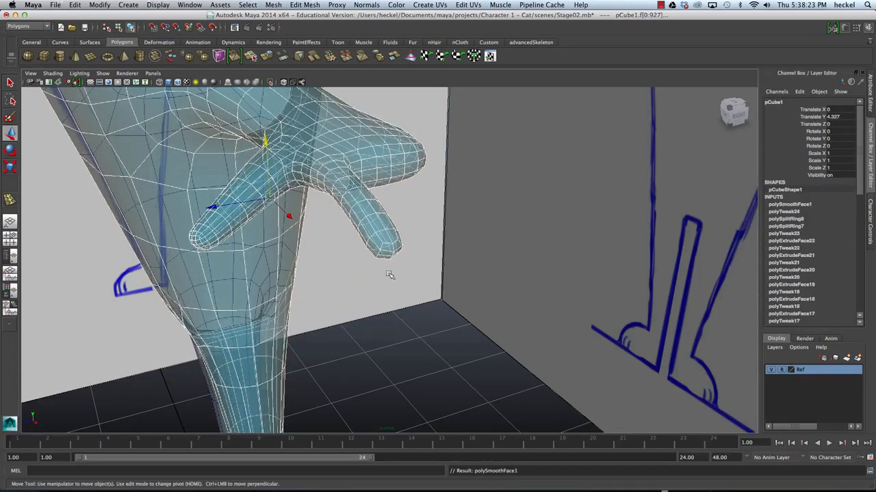
mouse_move(389, 275)
alt+mouse_down()
mouse_move(401, 289)
mouse_move(357, 280)
mouse_move(432, 313)
mouse_move(430, 248)
mouse_move(478, 224)
mouse_move(490, 239)
mouse_move(490, 252)
mouse_move(465, 230)
mouse_move(289, 220)
mouse_move(308, 294)
mouse_move(299, 248)
mouse_move(285, 250)
mouse_move(357, 260)
mouse_move(303, 238)
mouse_move(403, 207)
mouse_move(565, 215)
mouse_move(409, 239)
mouse_move(382, 226)
alt+mouse_up()
key(super+z)
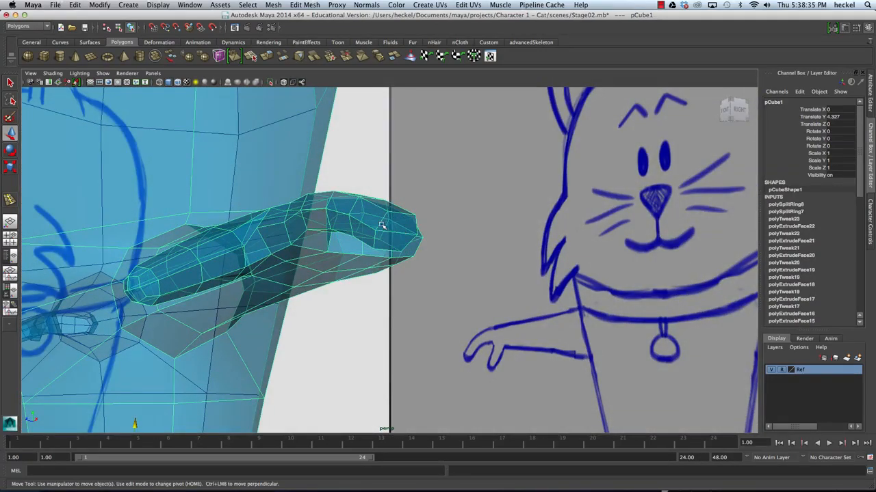
Step: Select the two end faces of the fingertip and extrude them outward with a local Z translation of 0.012
right_click(381, 226)
right_drag(382, 226, 382, 247)
click(397, 225)
shift+click(398, 245)
alt+drag(364, 237, 390, 149)
click(267, 56)
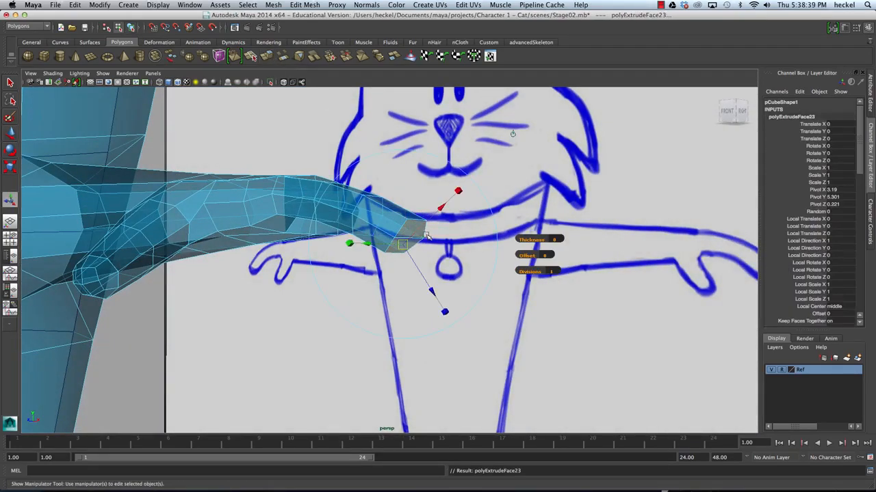
alt+drag(493, 226, 513, 137)
drag(418, 276, 425, 276)
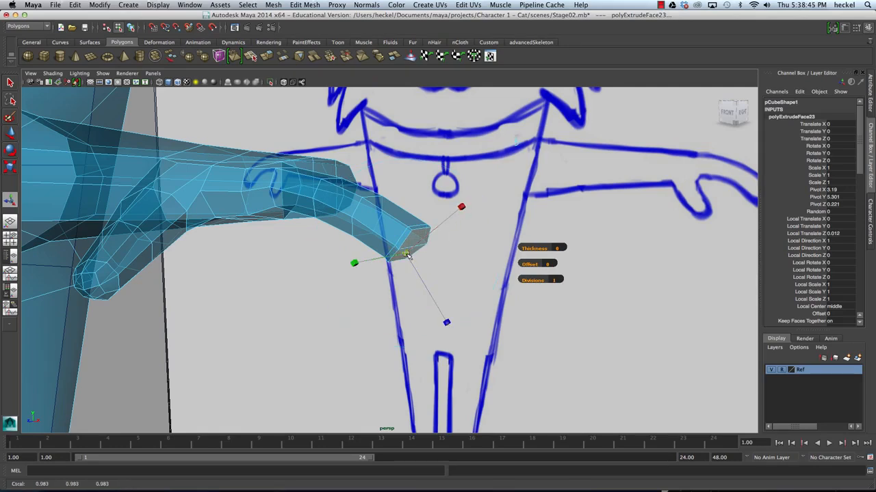
Step: Taper the fingertip extrusion to local scale 0.458, 0.633, 0.633 and offset it to local translate X 0.009 and Z 0.031
alt+drag(398, 256, 368, 280)
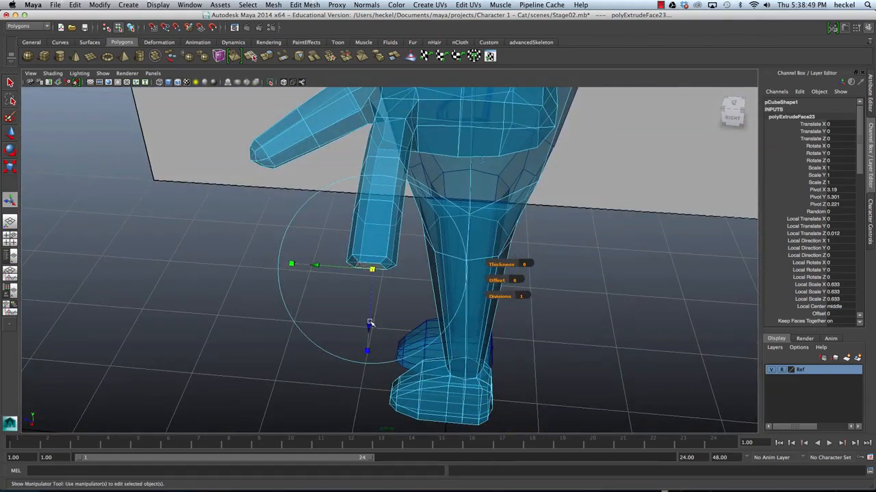
drag(369, 322, 370, 331)
alt+drag(412, 271, 383, 214)
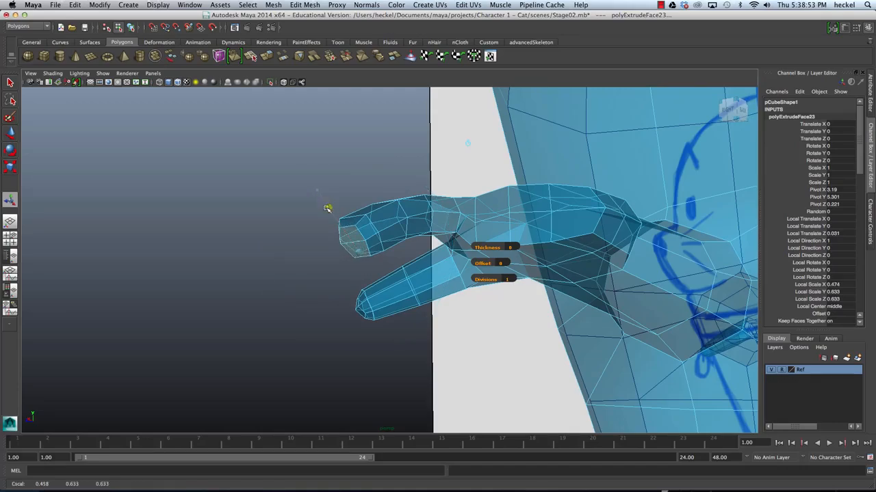
alt+drag(327, 208, 359, 183)
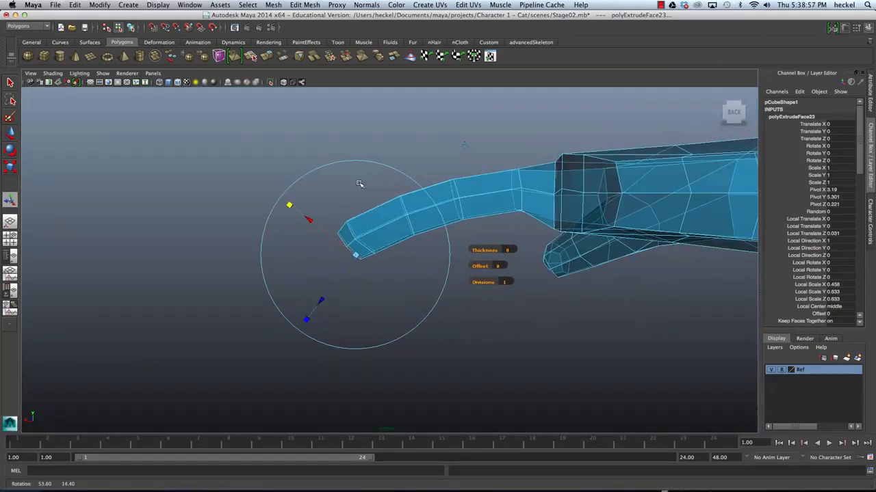
mouse_move(338, 246)
alt+mouse_down()
mouse_move(442, 188)
mouse_move(442, 170)
mouse_move(434, 199)
mouse_move(469, 209)
mouse_move(426, 241)
mouse_move(391, 248)
mouse_move(388, 219)
mouse_move(424, 226)
mouse_move(468, 194)
mouse_move(410, 185)
mouse_move(426, 182)
mouse_move(428, 204)
mouse_move(447, 167)
mouse_move(396, 166)
mouse_move(400, 173)
alt+mouse_up()
Step: In the top view, select the first finger's vertices from the second loop to the tip and scale them down slightly and uniformly
key(space)
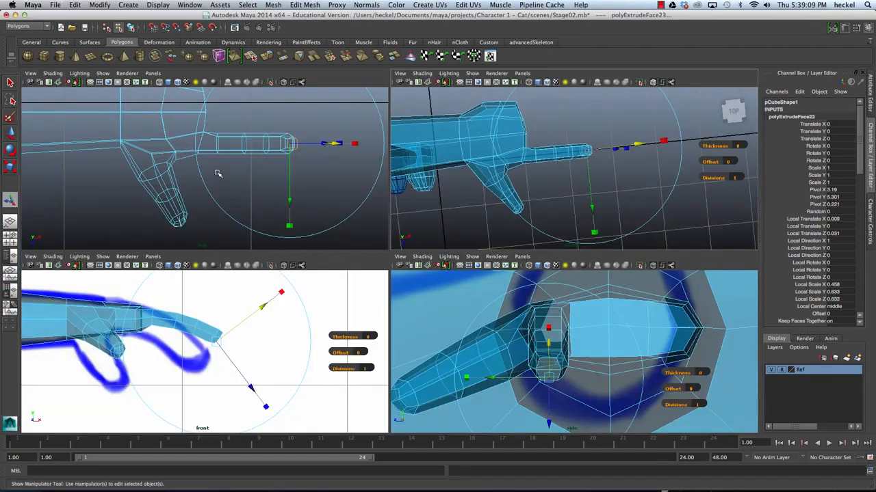
key(space)
alt+middle_drag(394, 159, 252, 156)
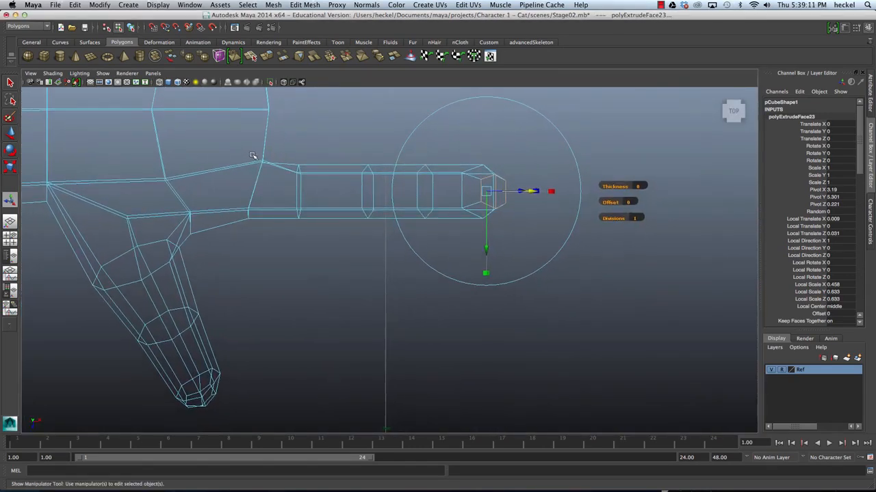
right_drag(371, 185, 348, 147)
right_drag(374, 180, 335, 180)
drag(380, 244, 384, 242)
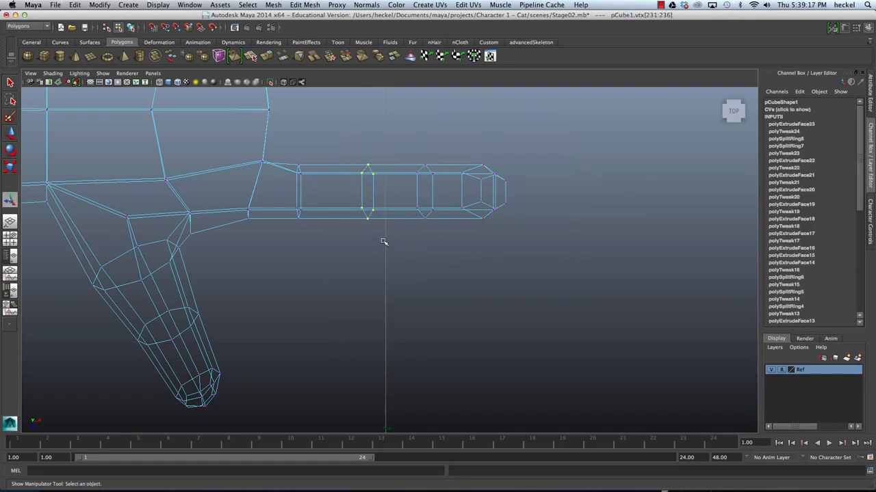
drag(351, 156, 584, 299)
key(r)
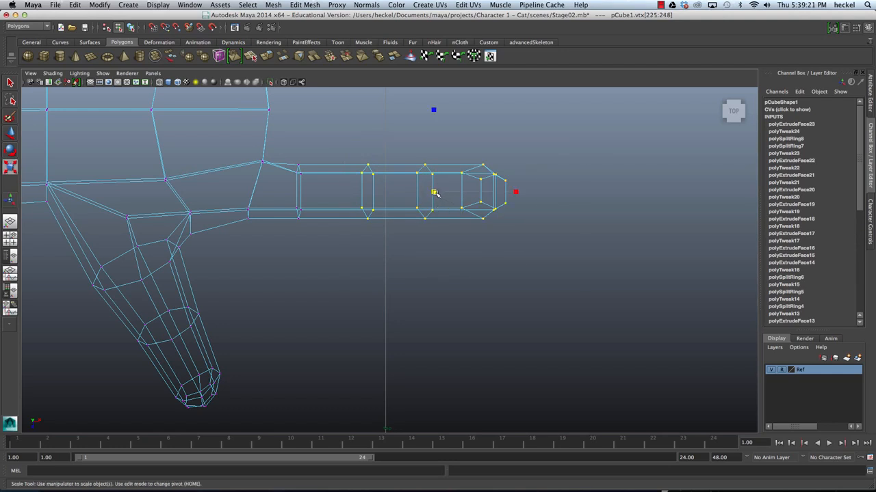
drag(435, 194, 434, 193)
Step: Taper the first finger further by slightly scaling down its outer loops with the tip, and the fingertip vertices alone
drag(398, 149, 543, 259)
drag(460, 192, 459, 192)
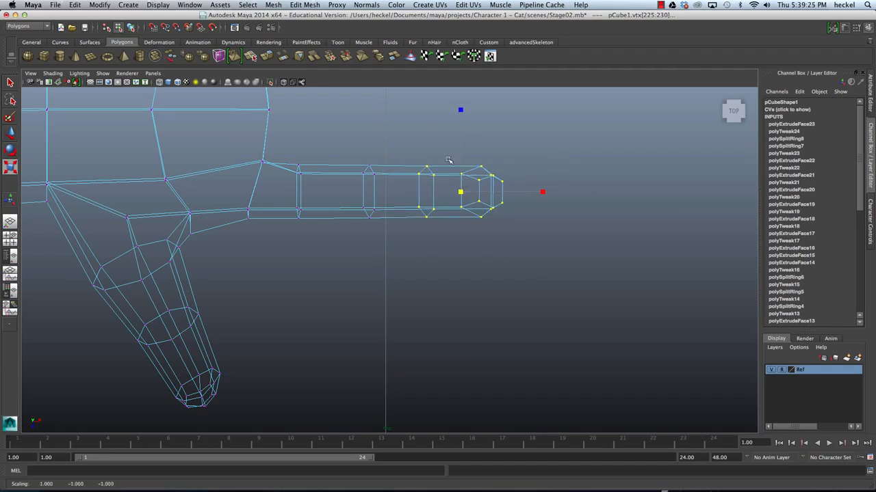
drag(445, 158, 525, 242)
drag(482, 192, 480, 192)
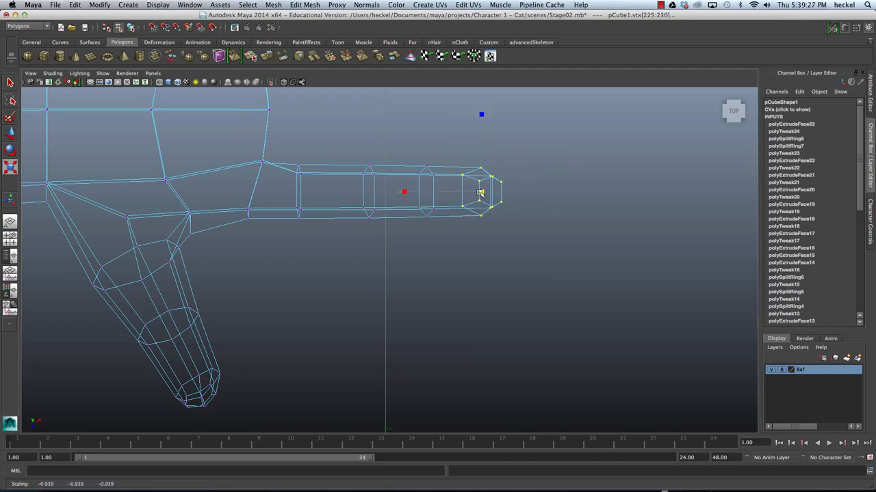
click(472, 238)
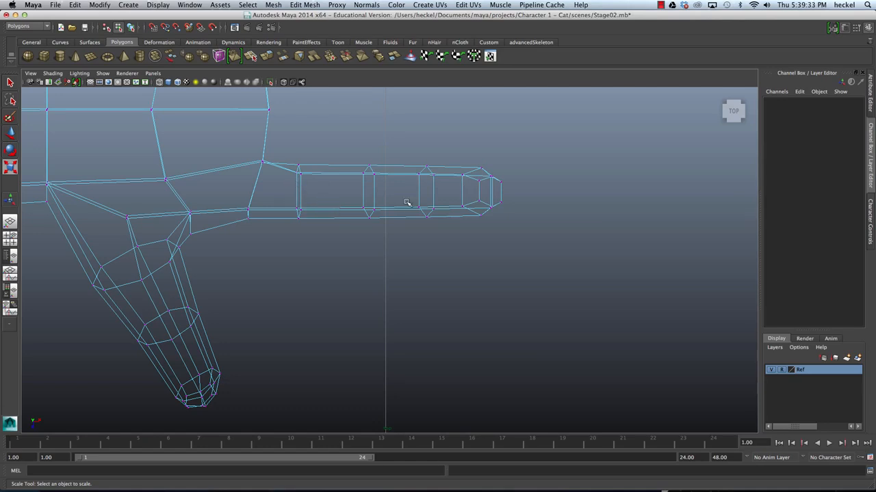
Step: Preview the tapered finger in the perspective view by smoothing the whole cat mesh, inspect the hand, and undo the smoothing
key(space)
key(space)
alt+drag(507, 182, 451, 187)
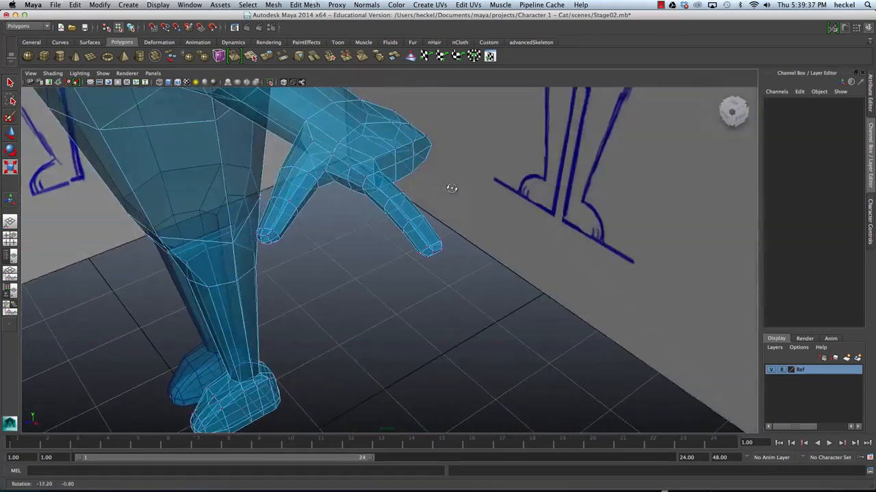
alt+middle_drag(452, 188, 449, 239)
alt+drag(437, 225, 441, 207)
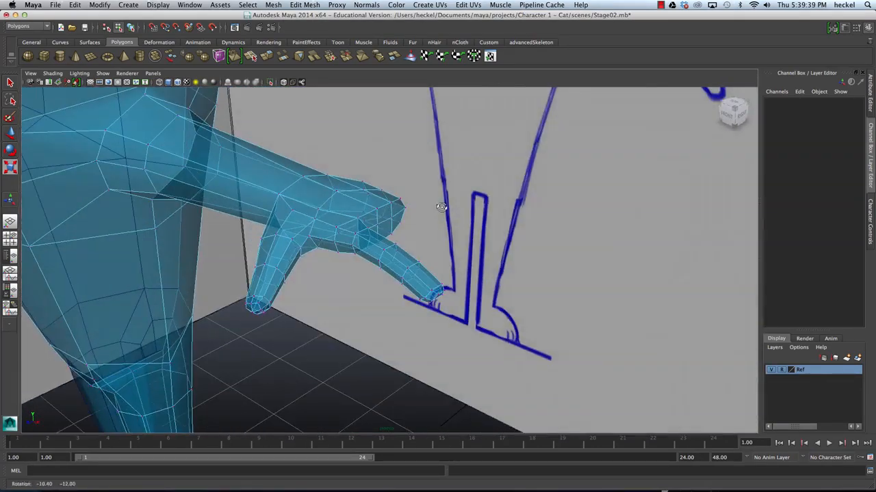
right_drag(328, 215, 368, 209)
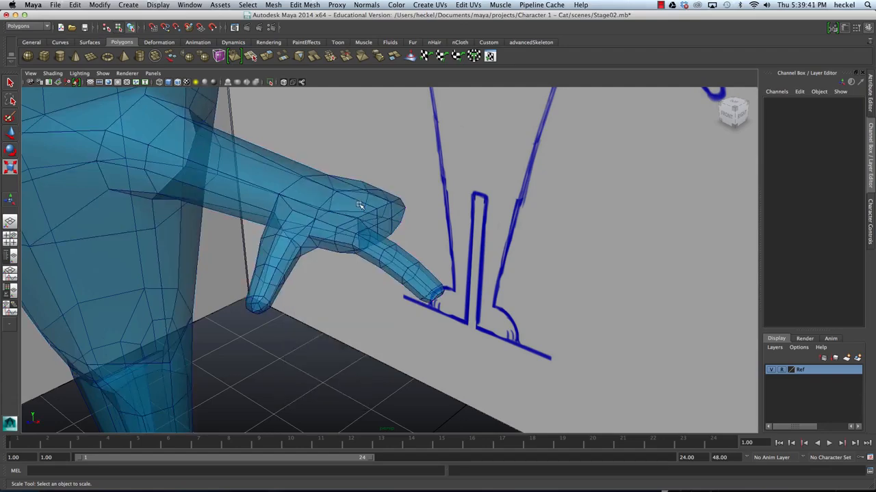
key([)
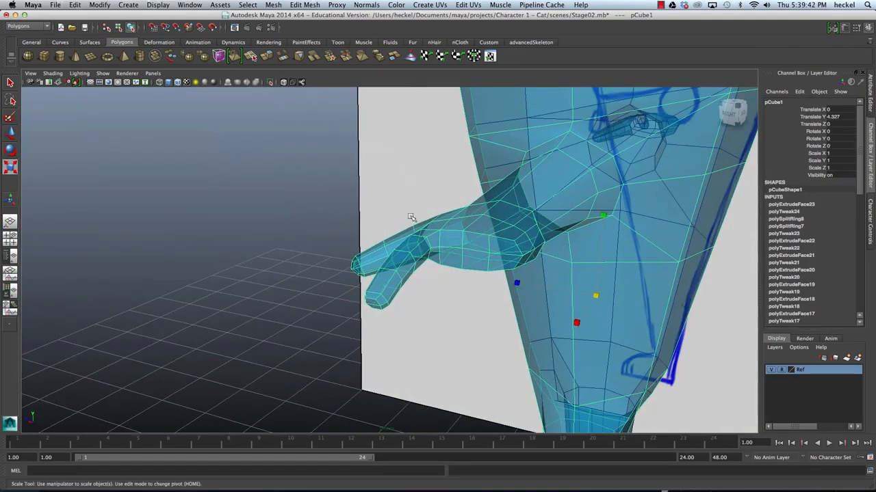
click(204, 58)
click(321, 191)
alt+drag(321, 192, 368, 217)
key([)
key(z)
key(z)
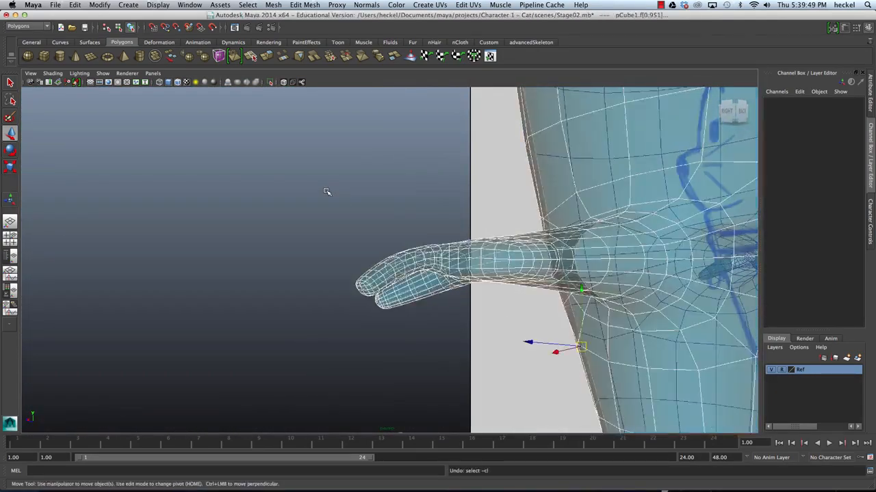
alt+drag(326, 192, 542, 199)
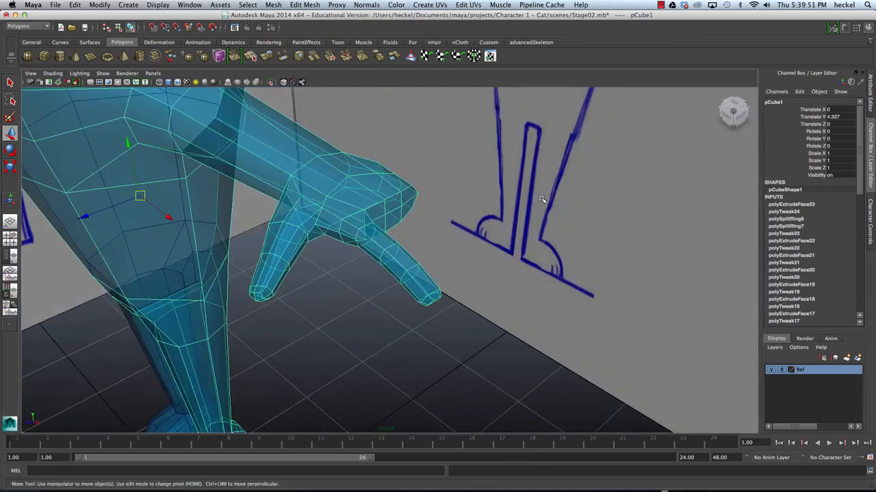
Step: Duplicate the whole cat mesh and move the copy forward to Translate Z 0.304
mouse_move(453, 206)
alt+mouse_down()
mouse_move(479, 205)
mouse_move(425, 185)
mouse_move(409, 194)
alt+mouse_up()
key(super+d)
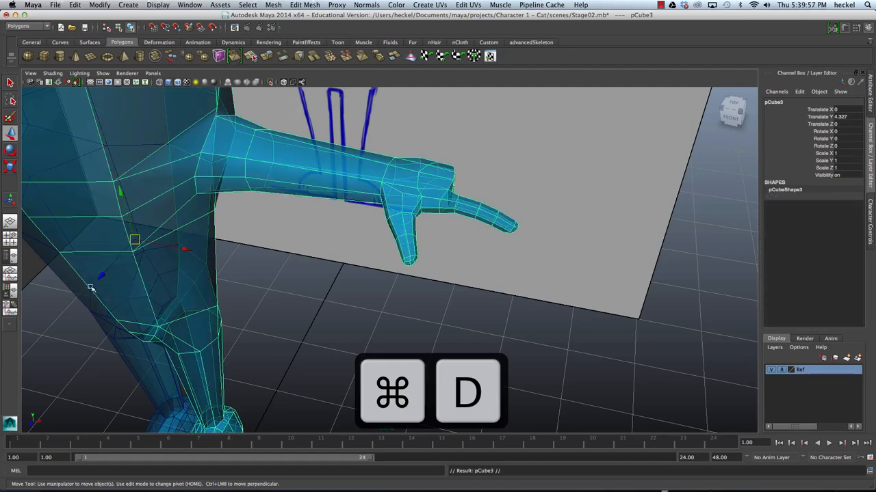
drag(91, 288, 90, 290)
alt+drag(83, 301, 376, 241)
Step: Select the first finger's faces on the duplicate, invert the selection, and delete everything except the finger
right_drag(477, 255, 477, 260)
drag(491, 268, 531, 259)
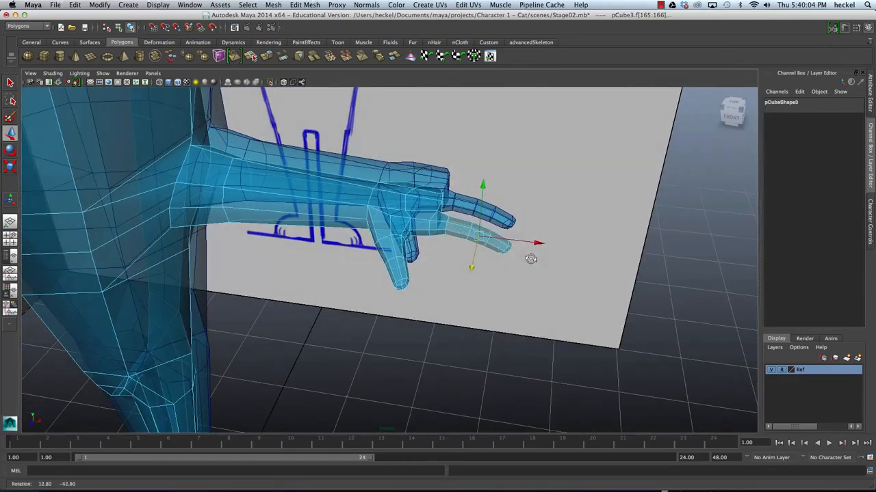
click(74, 4)
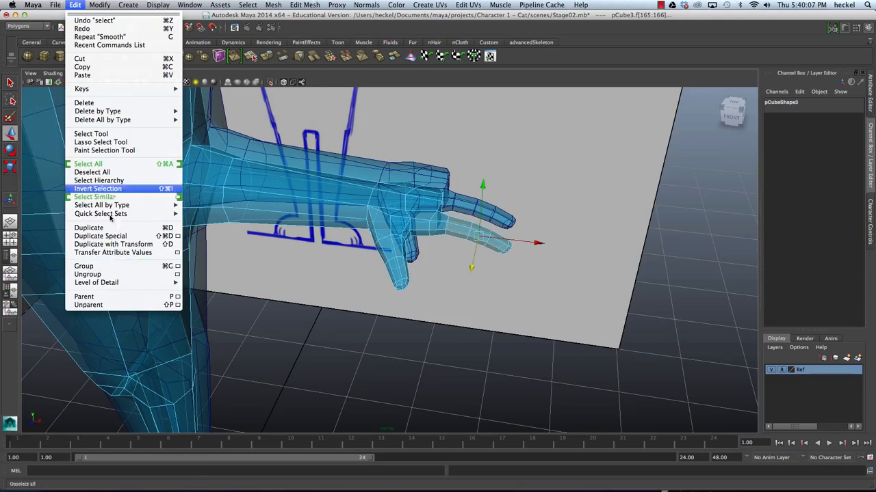
click(112, 190)
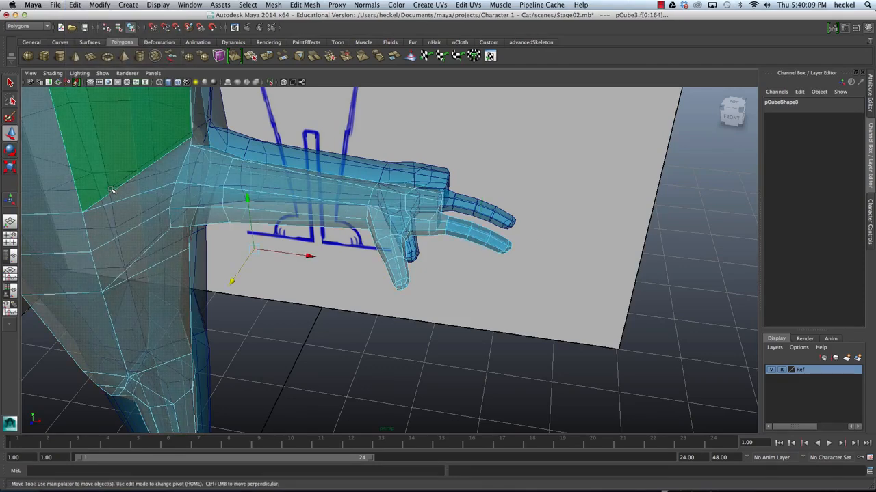
key(Delete)
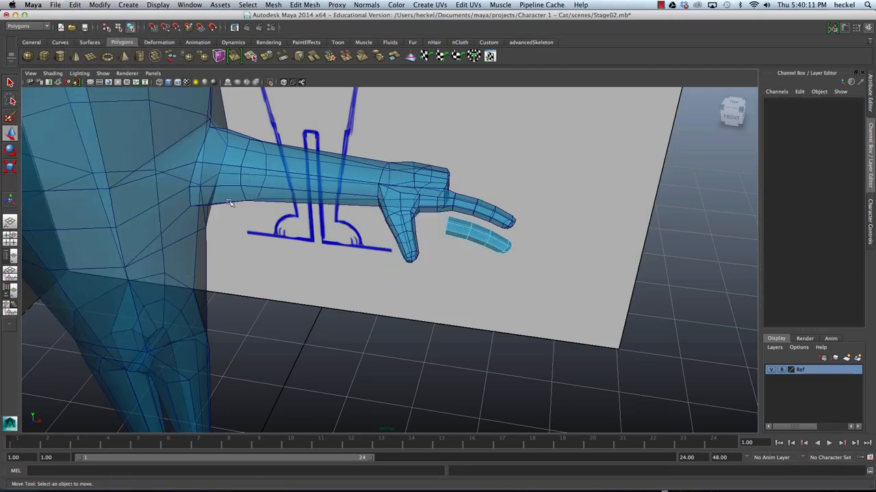
alt+drag(230, 203, 328, 230)
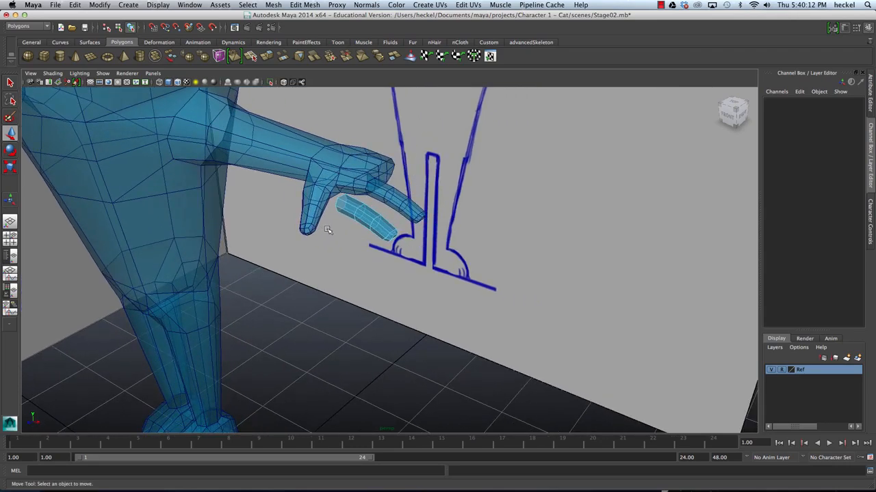
Step: Center the pivot of the separated finger object and move it beside the first finger to Translate Z -0.121
right_drag(382, 218, 404, 208)
click(373, 218)
alt+drag(373, 217, 391, 228)
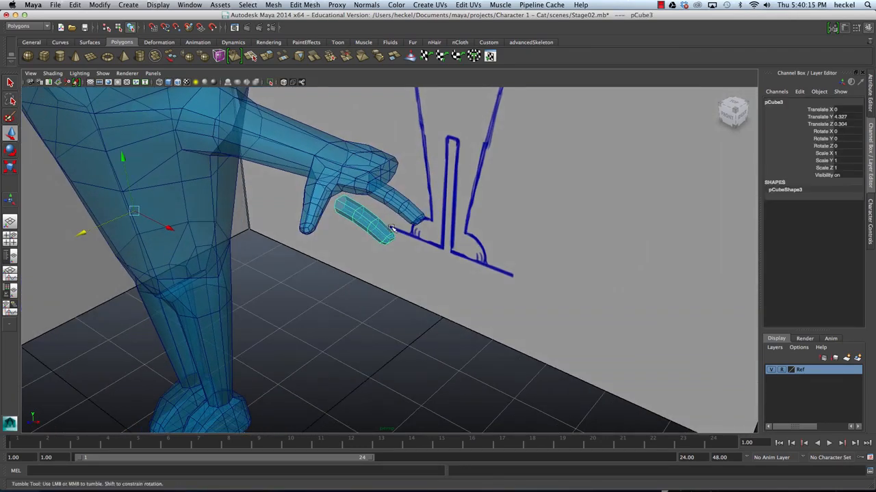
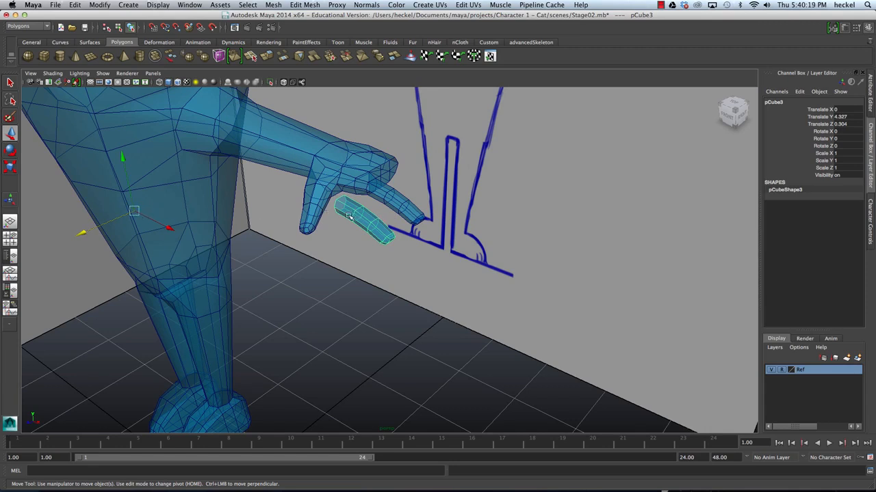
click(100, 5)
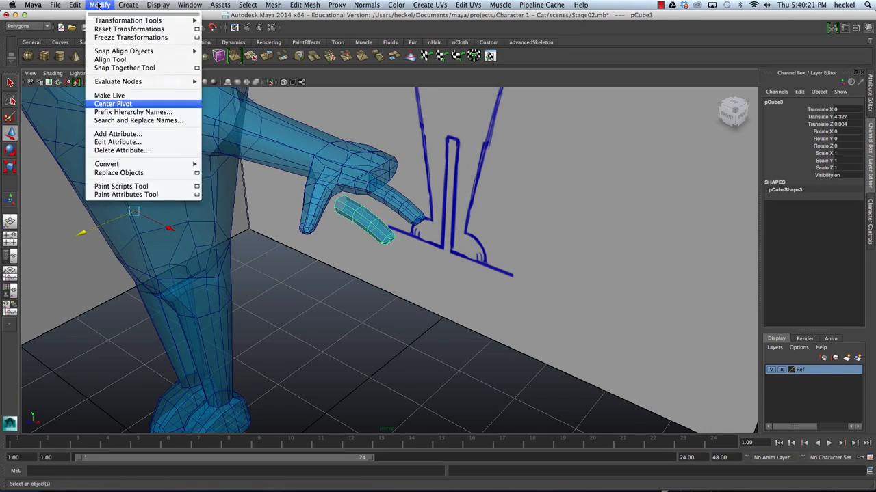
click(120, 104)
alt+drag(338, 164, 309, 199)
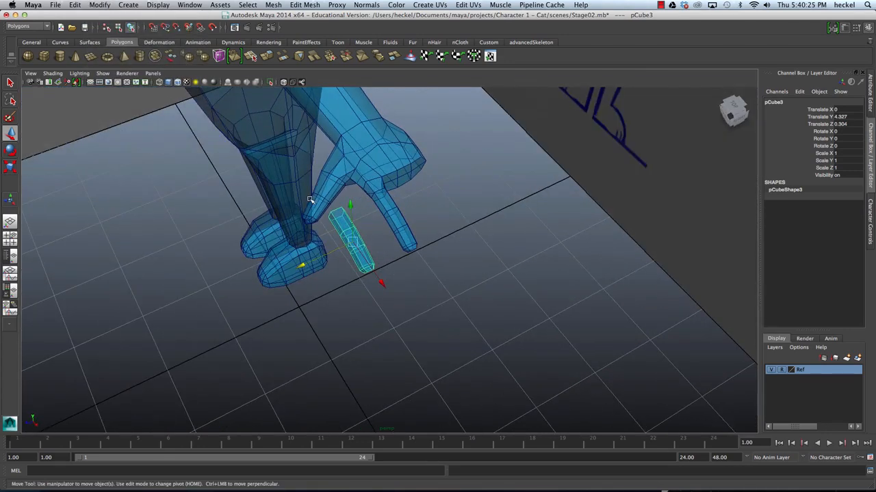
drag(306, 268, 432, 196)
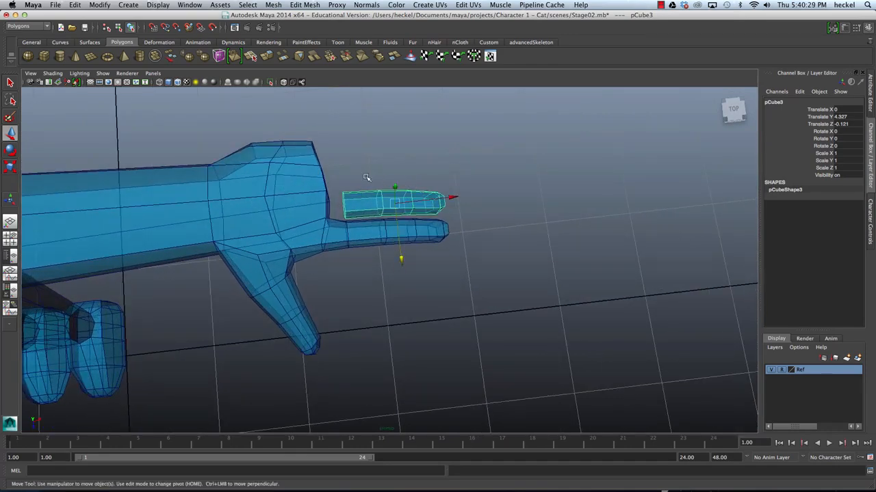
Step: Lengthen the duplicated finger by scaling it to 1.084 along X
key(space)
key(space)
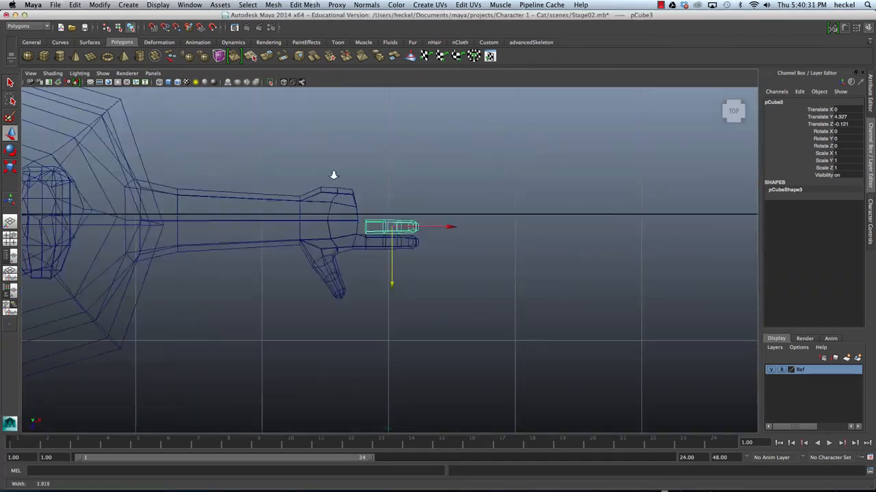
alt+right_drag(332, 176, 307, 169)
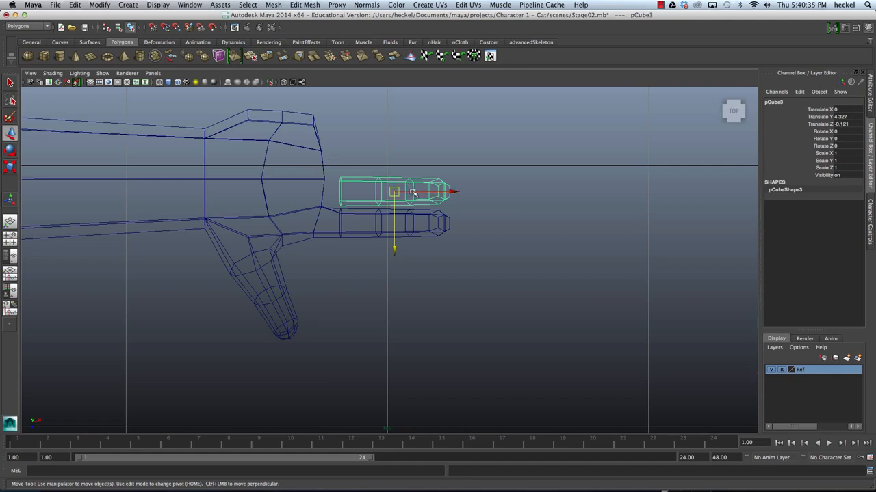
scroll(397, 186, up, 3)
key(r)
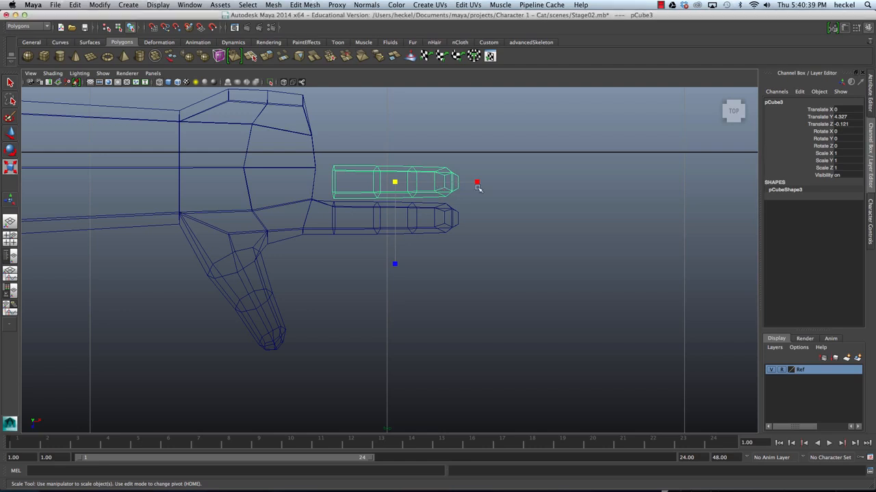
key(space)
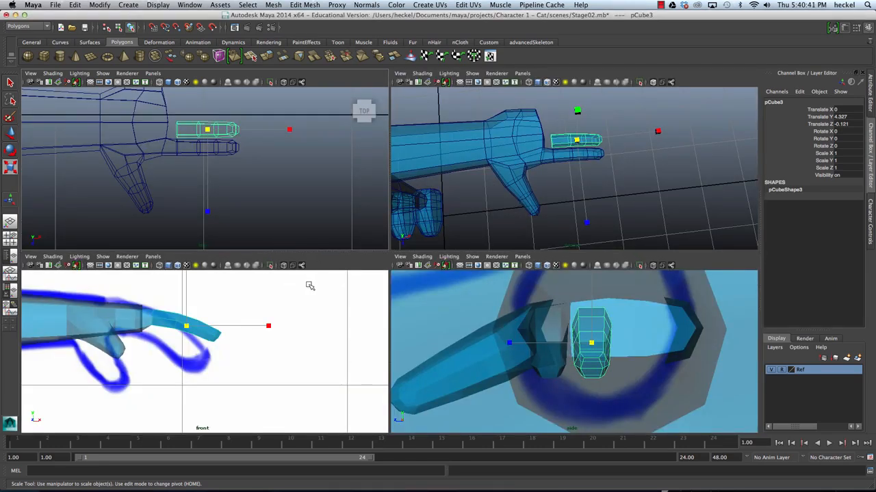
drag(273, 325, 272, 327)
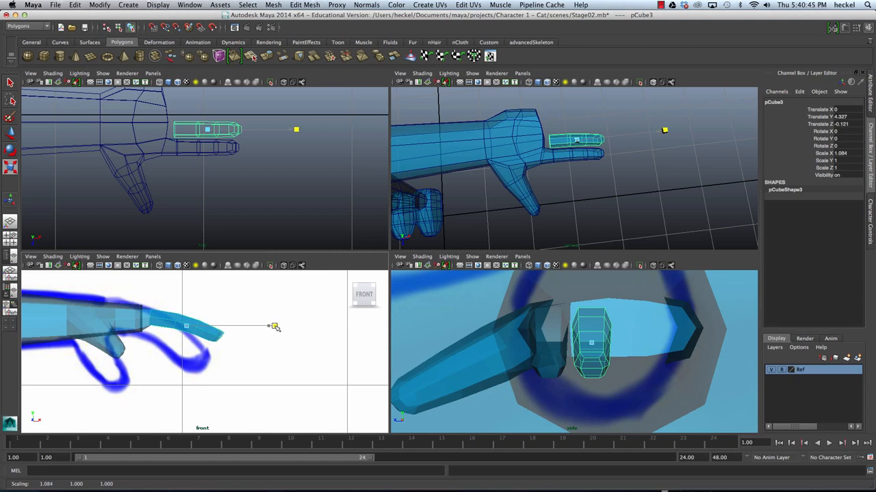
Step: In the top view, select all vertices of the original first finger beyond its base and move them slightly toward the palm along X
alt+right_drag(204, 145, 237, 150)
alt+middle_drag(135, 139, 163, 161)
alt+right_drag(163, 161, 285, 161)
click(235, 164)
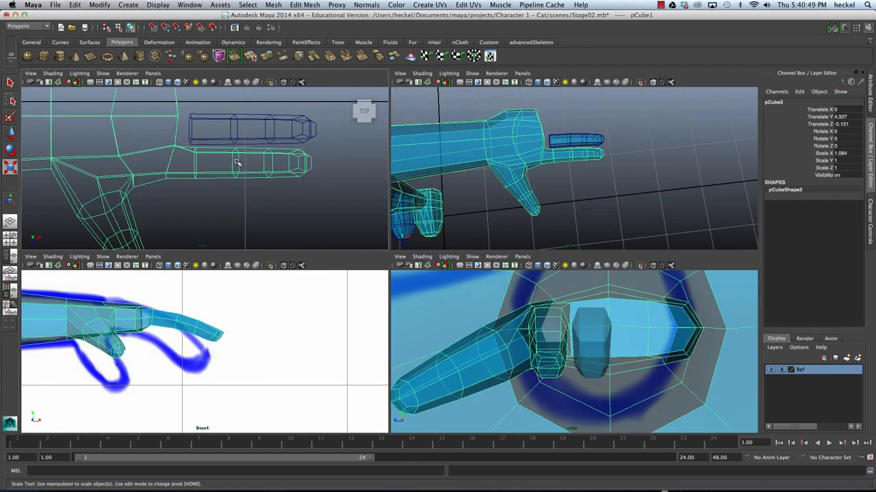
right_click(206, 164)
right_drag(205, 165, 168, 164)
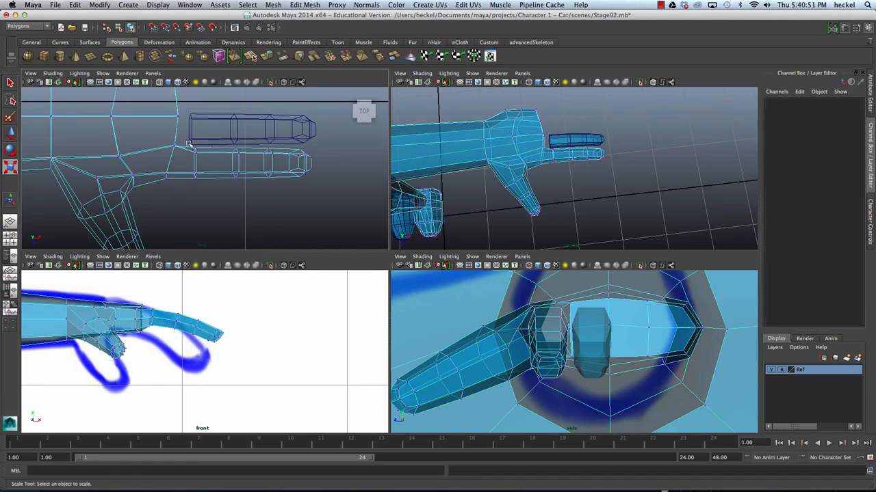
drag(190, 145, 319, 197)
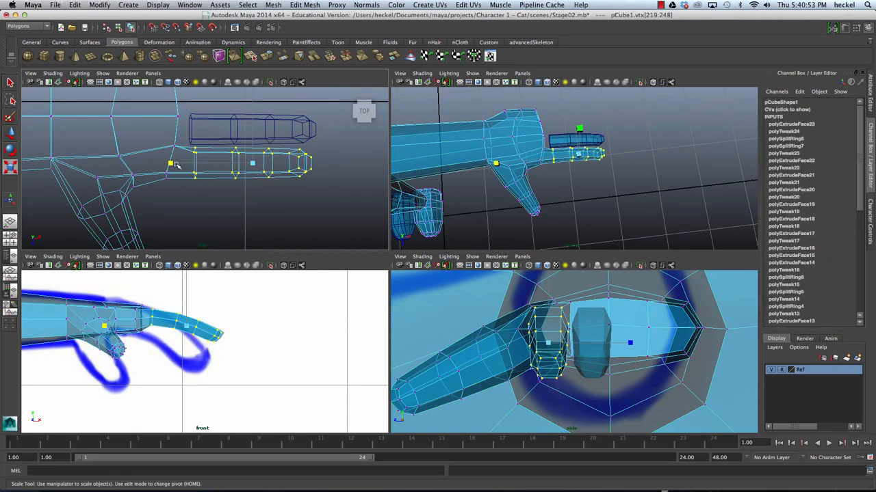
key(w)
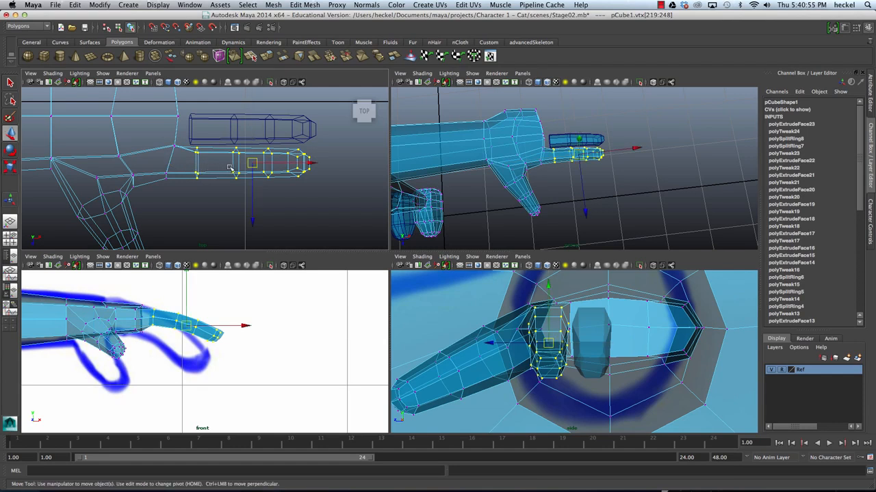
drag(280, 164, 275, 164)
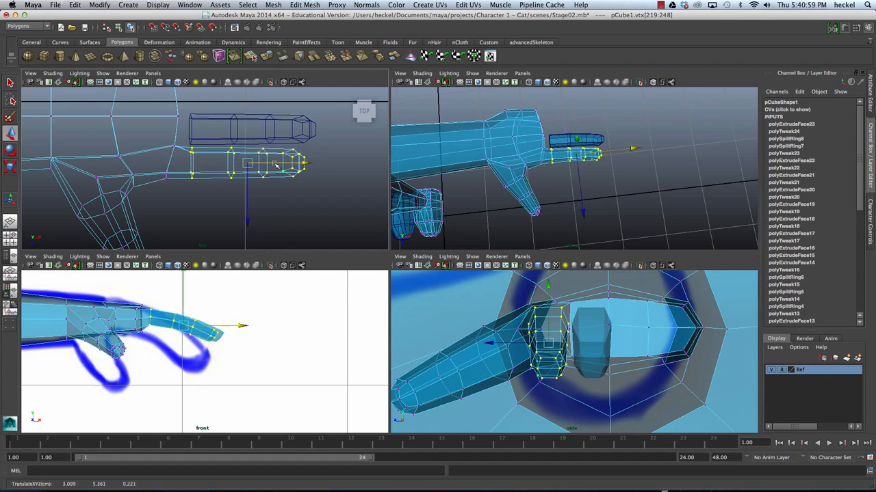
click(324, 212)
scroll(332, 164, down, 3)
alt+middle_drag(286, 154, 308, 166)
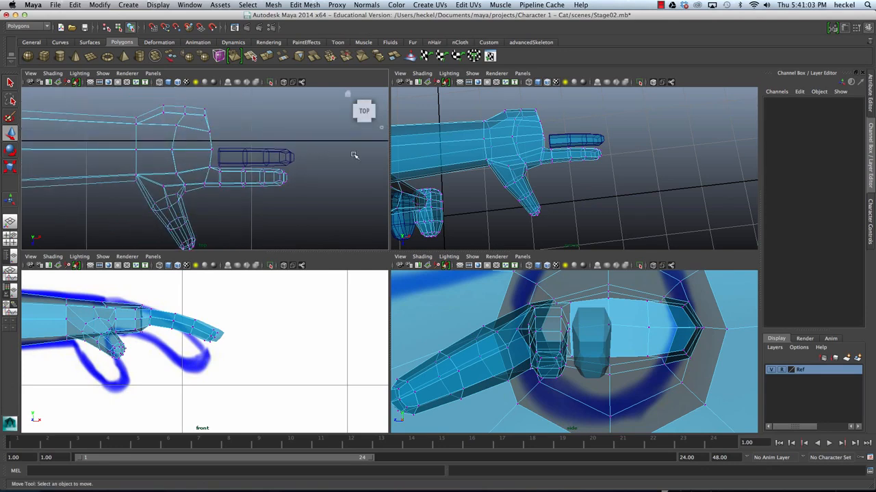
Step: Duplicate the second finger twice and space the copies along Z as third and fourth fingers at Translate Z -0.251 and -0.392
alt+drag(596, 150, 614, 191)
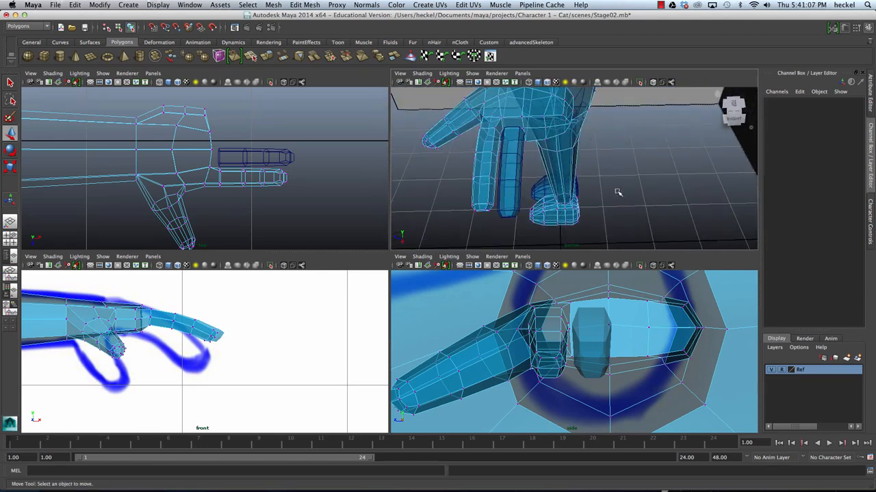
right_drag(184, 173, 204, 167)
click(208, 167)
click(251, 152)
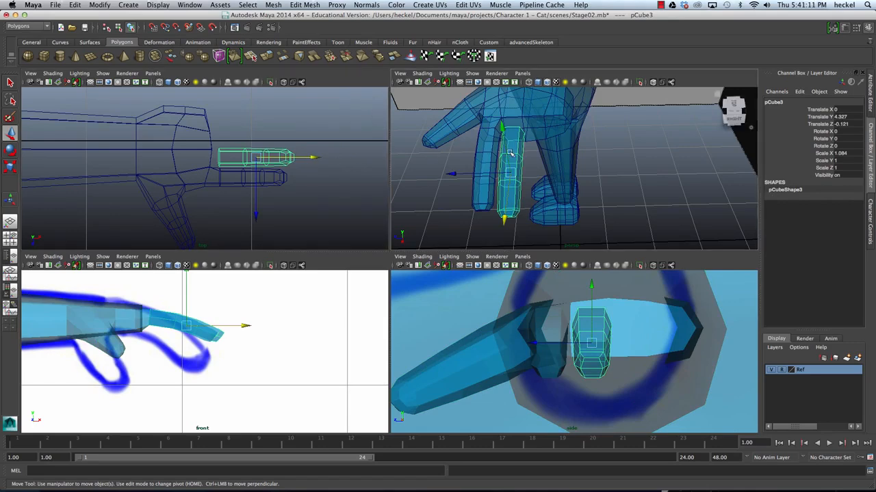
alt+drag(589, 164, 561, 144)
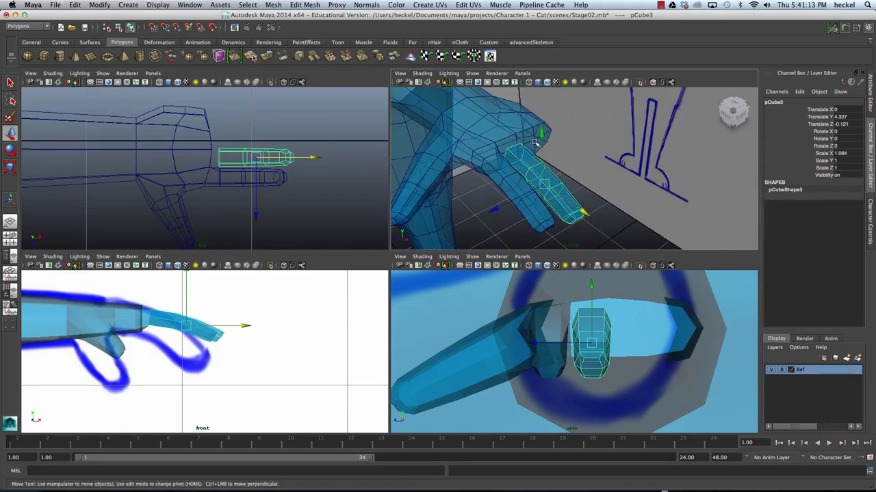
key(ctrl+d)
drag(248, 215, 256, 171)
key(ctrl+d)
key(space)
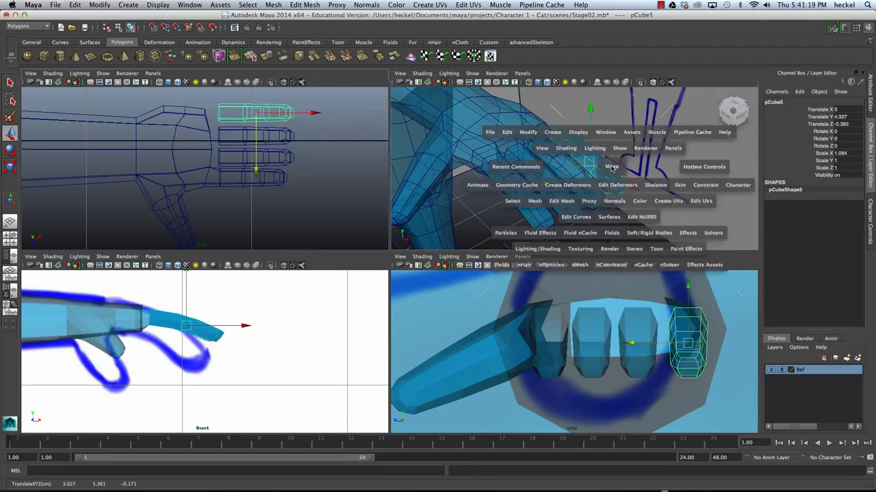
Step: Select the two end faces of the palm behind the second finger's base and delete them to open a hole
alt+drag(469, 186, 330, 198)
right_drag(294, 197, 295, 214)
click(288, 199)
shift+click(296, 214)
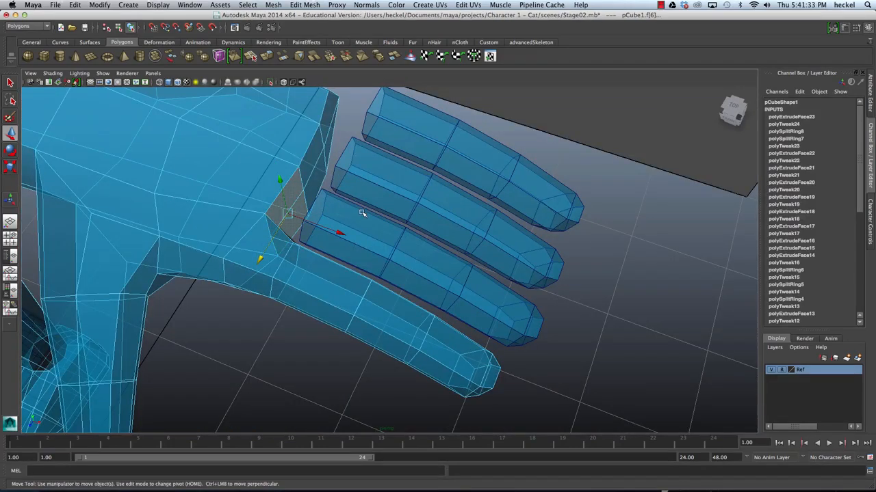
click(363, 212)
alt+drag(362, 209, 348, 180)
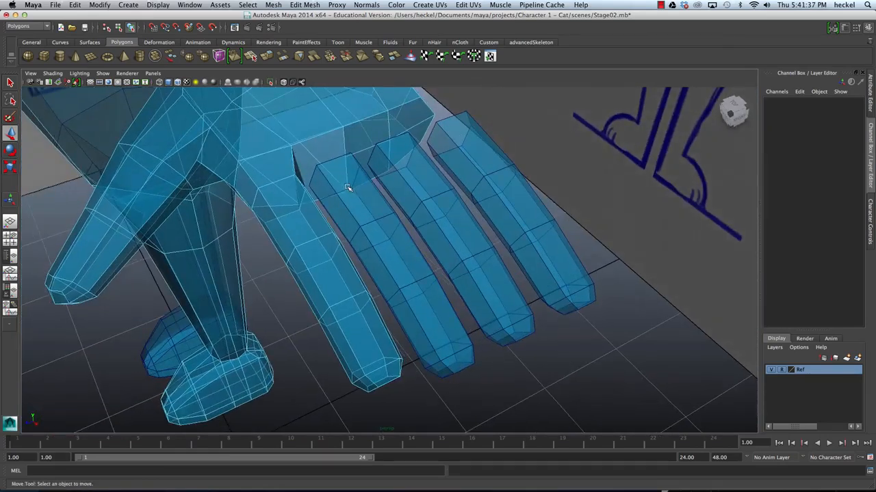
Step: Select the second finger object together with the hand mesh and combine them into one mesh
right_click(339, 130)
right_drag(339, 130, 367, 116)
click(355, 131)
alt+drag(390, 199, 352, 199)
click(344, 201)
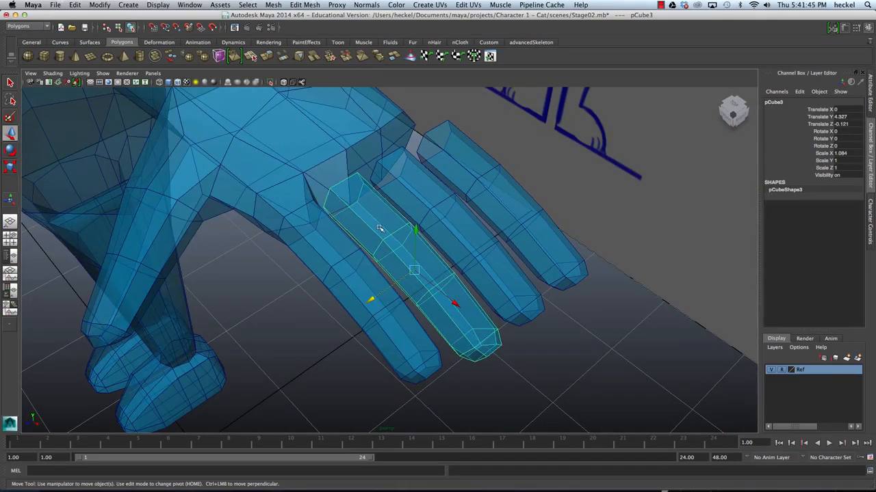
click(326, 149)
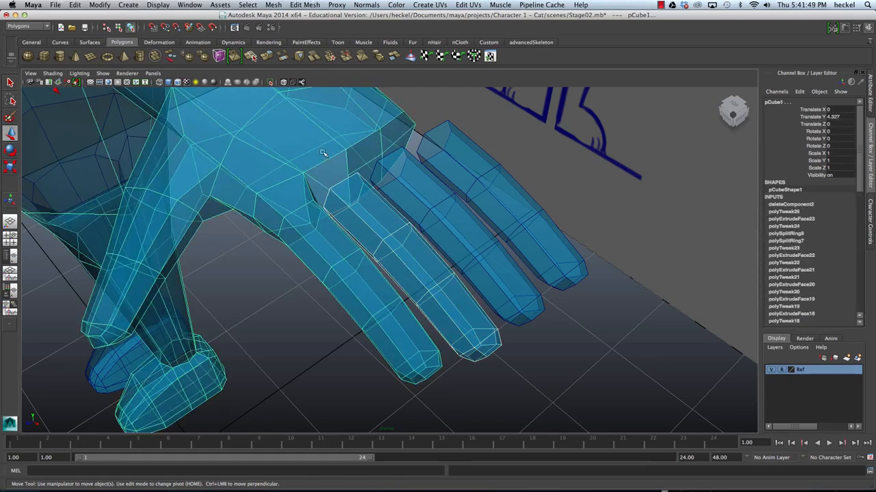
click(273, 7)
click(287, 20)
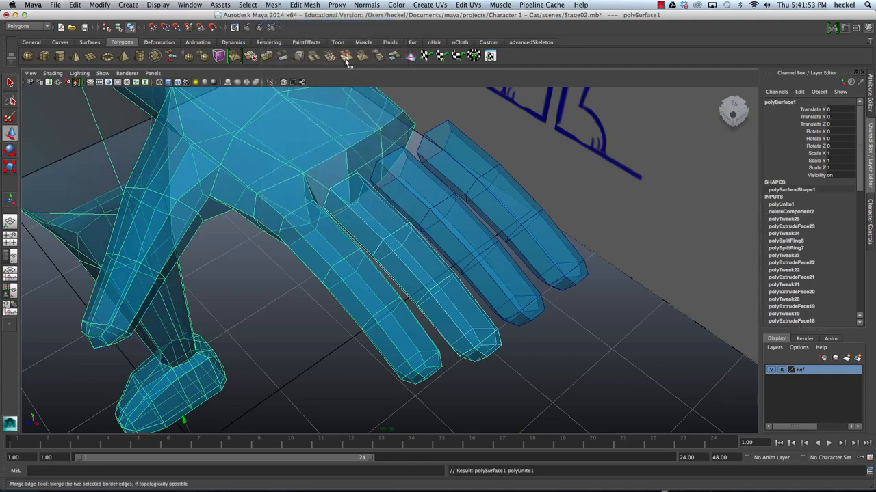
Step: With the Append to Polygon Tool, append a face joining the second finger's upper base edge to the palm hole's upper edge
alt+drag(329, 155, 359, 207)
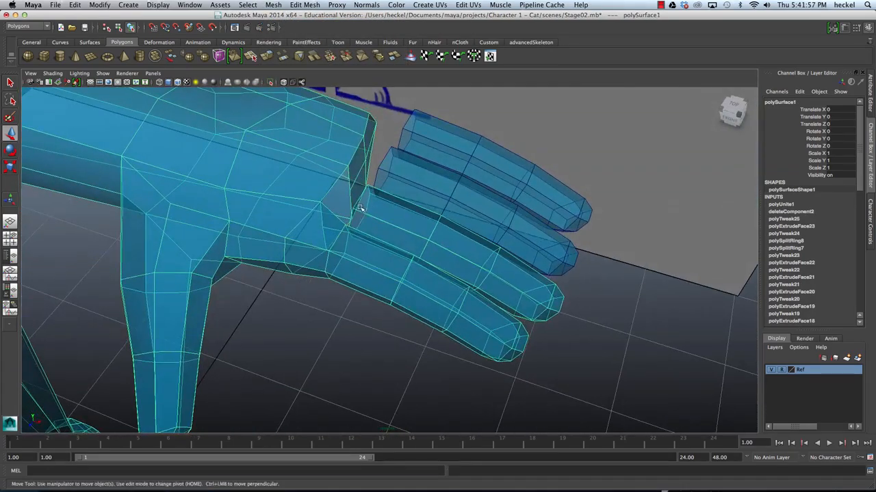
alt+drag(337, 149, 308, 171)
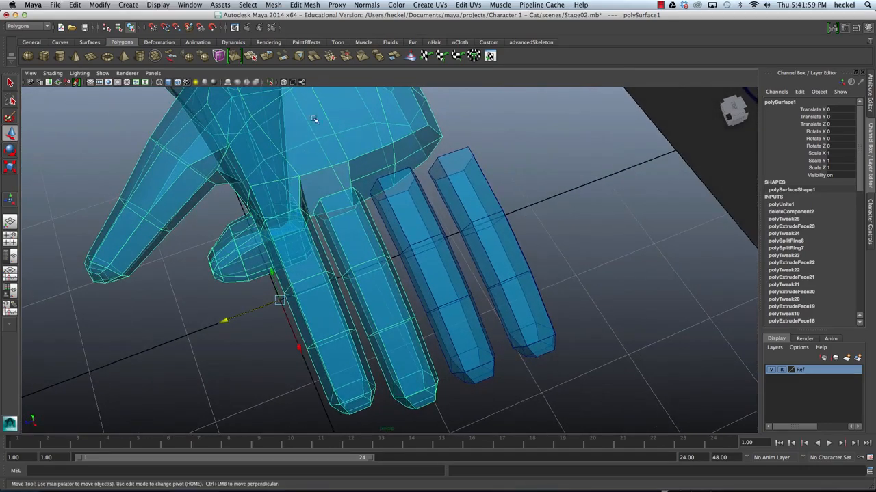
click(305, 4)
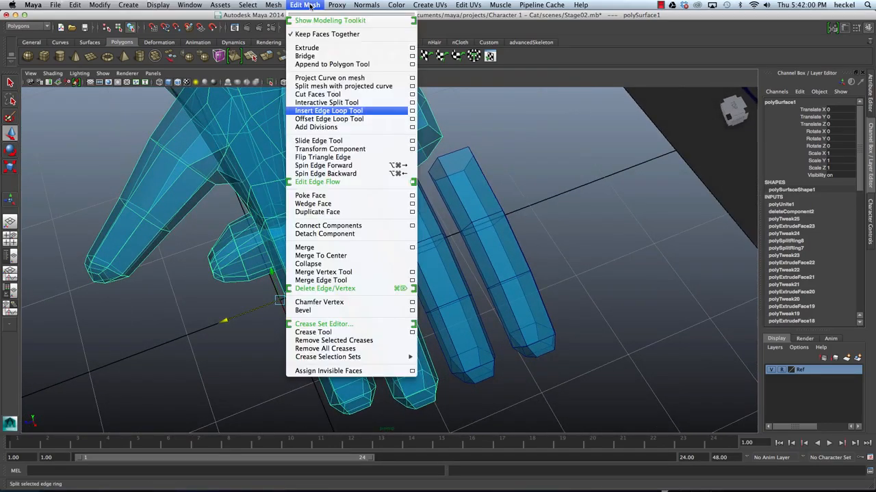
click(335, 64)
alt+drag(322, 178, 340, 200)
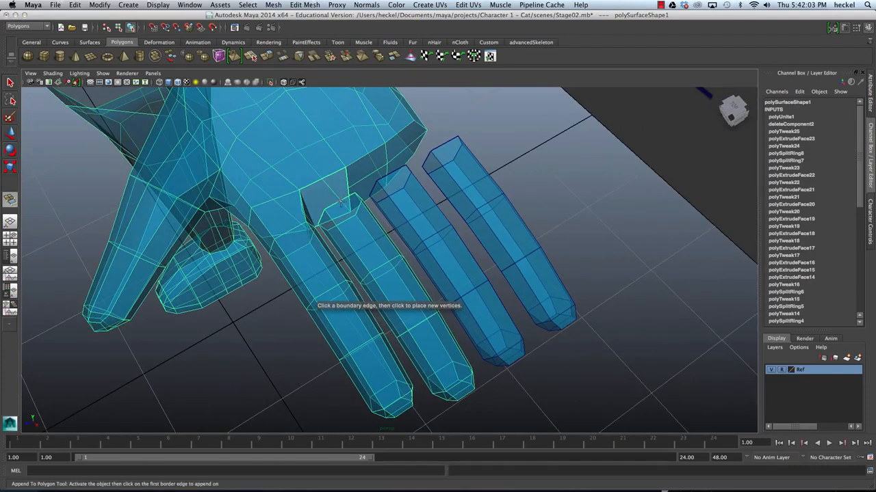
click(338, 202)
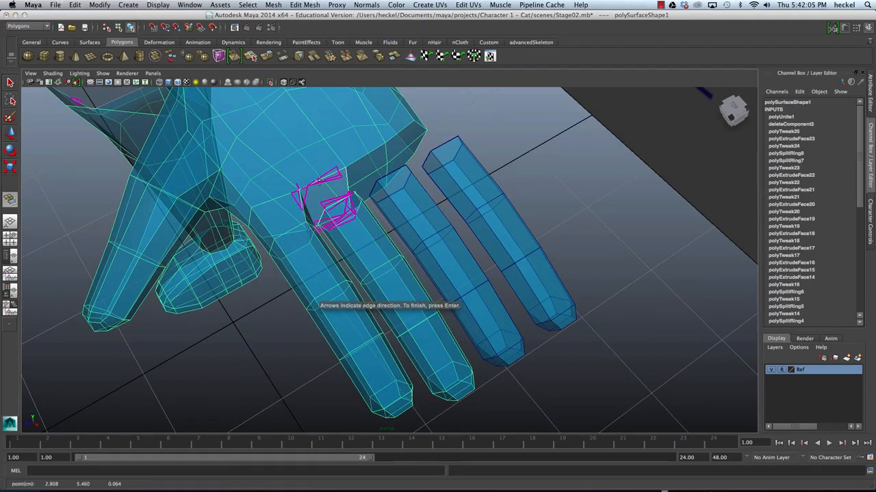
click(320, 182)
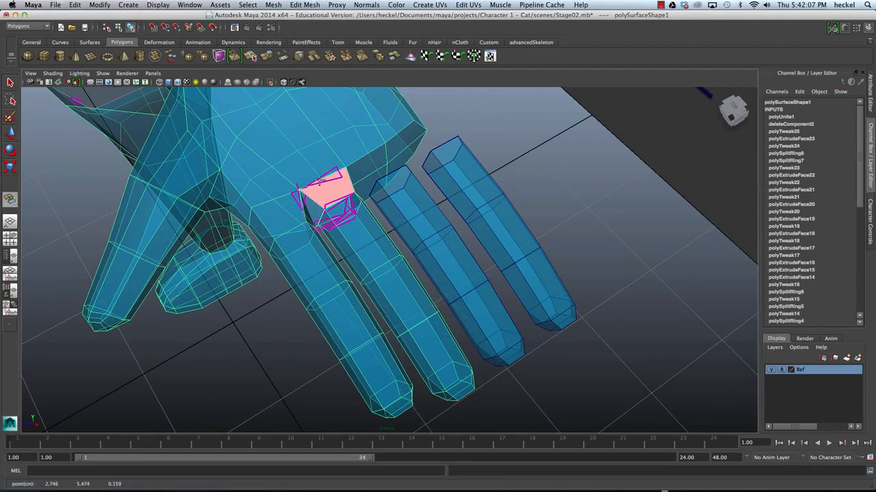
key(g)
Step: Try to append a face between the second finger's base and the palm on the side facing the third finger
alt+drag(380, 168, 290, 162)
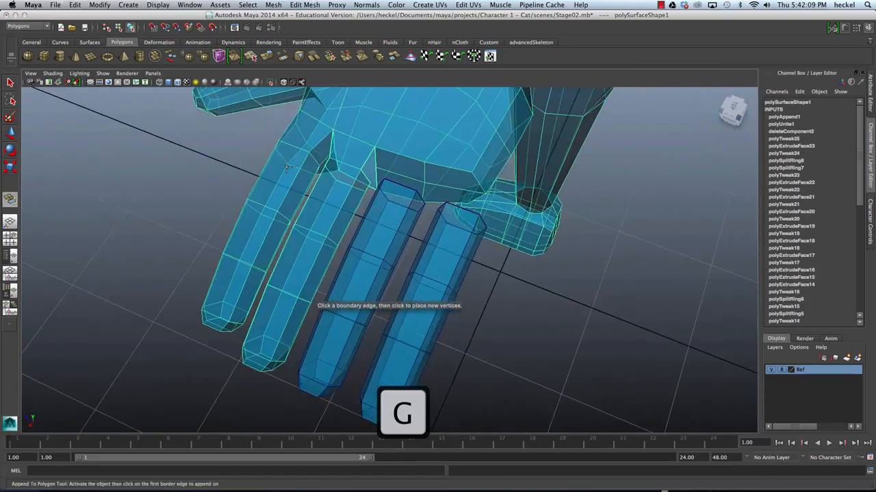
alt+right_drag(315, 151, 379, 133)
alt+middle_drag(381, 122, 392, 187)
alt+drag(392, 187, 361, 142)
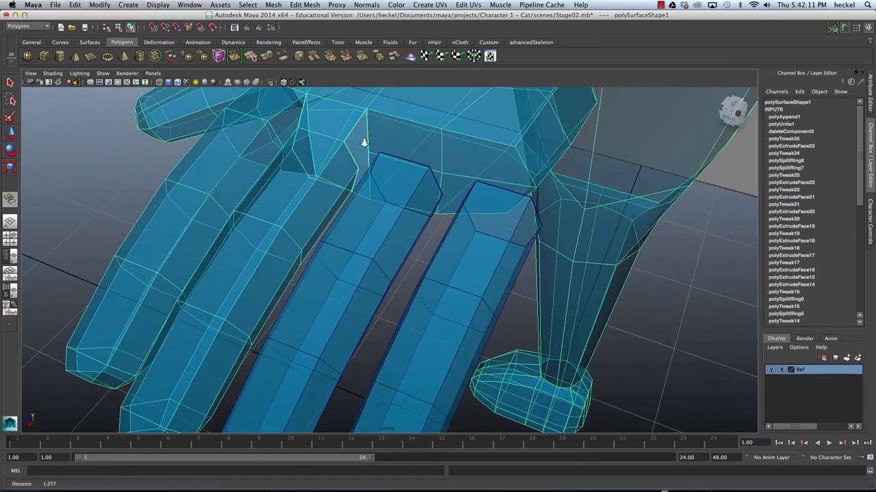
click(351, 155)
click(368, 135)
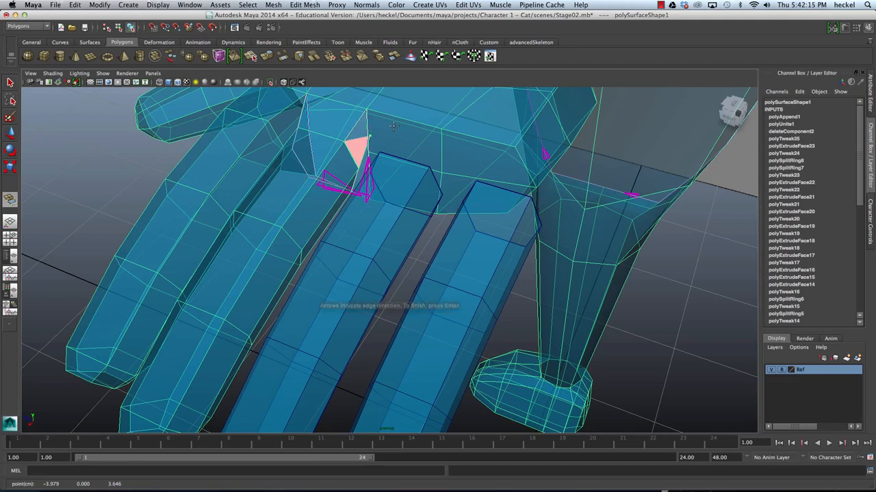
key(Return)
key(w)
key(z)
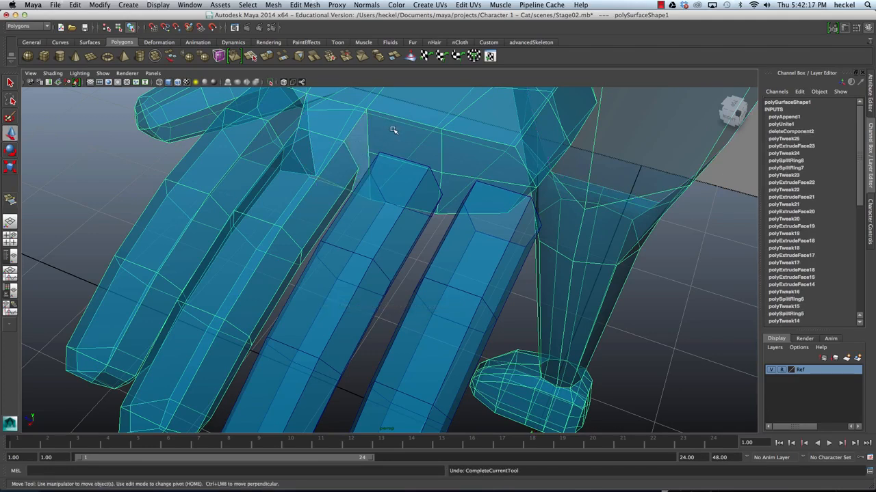
Step: Append the upper and lower side faces between the second finger's base and the palm, on the side facing the third finger
key(y)
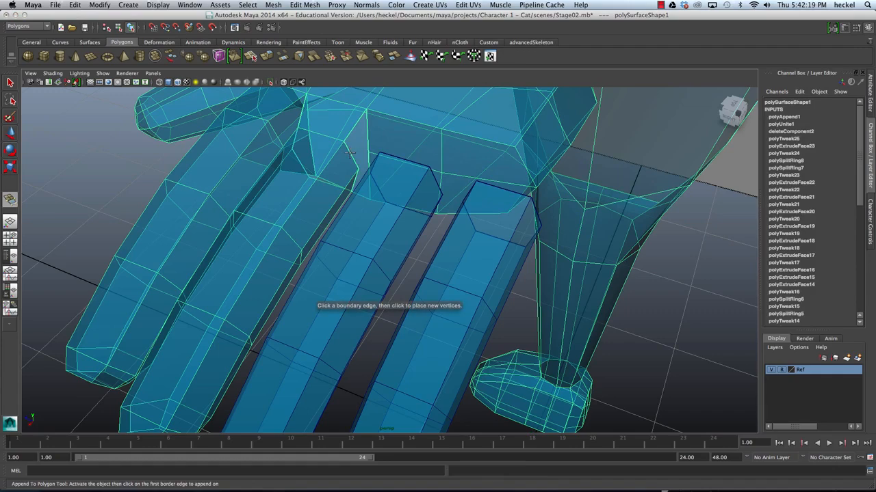
click(350, 152)
click(367, 137)
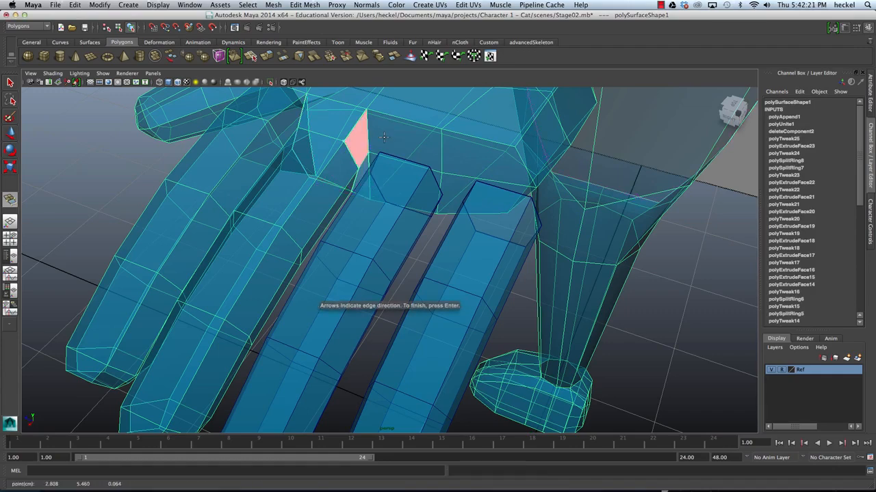
key(Return)
alt+drag(384, 137, 359, 118)
click(363, 122)
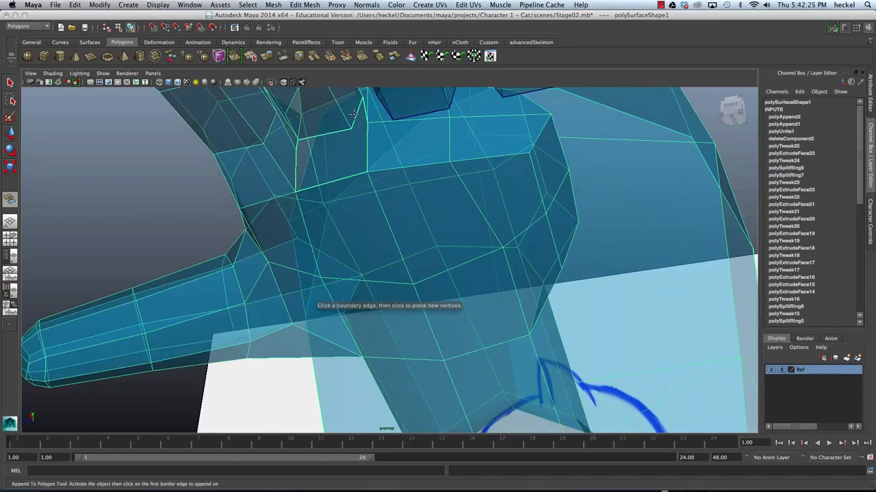
click(367, 145)
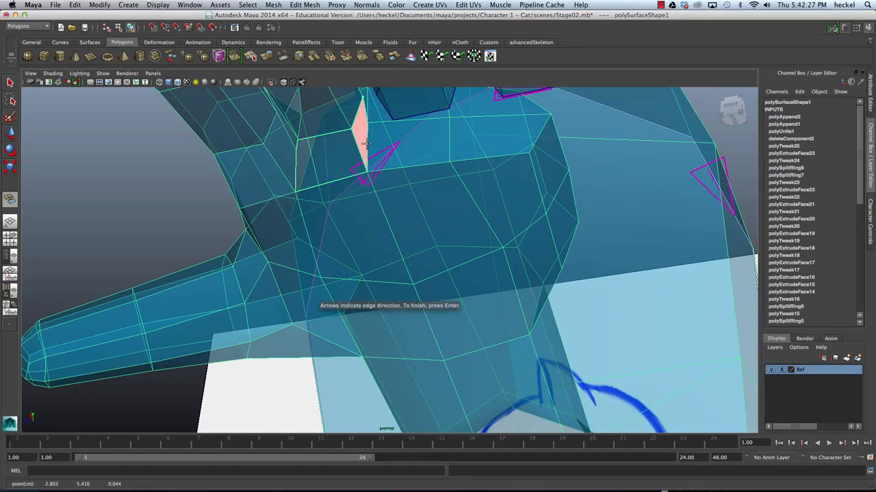
key(Return)
Step: Append the underside face joining the second finger's lower base edge to the palm hole's lower edge
click(335, 154)
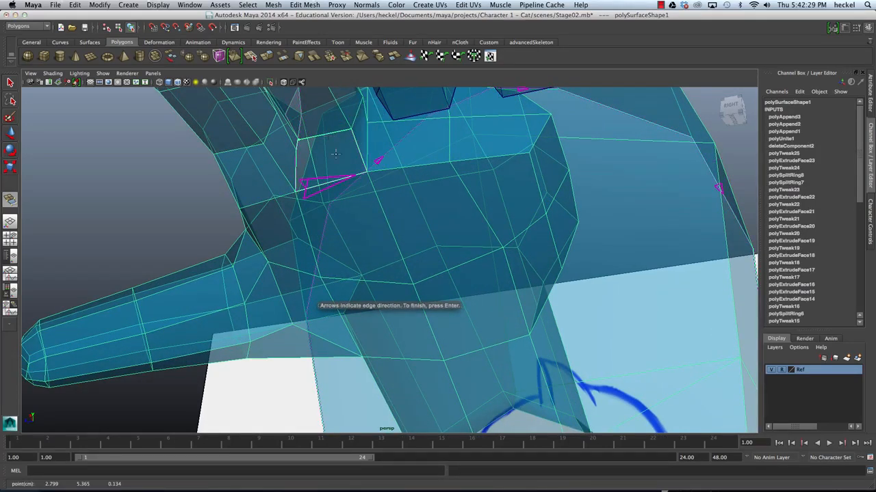
click(335, 179)
key(Return)
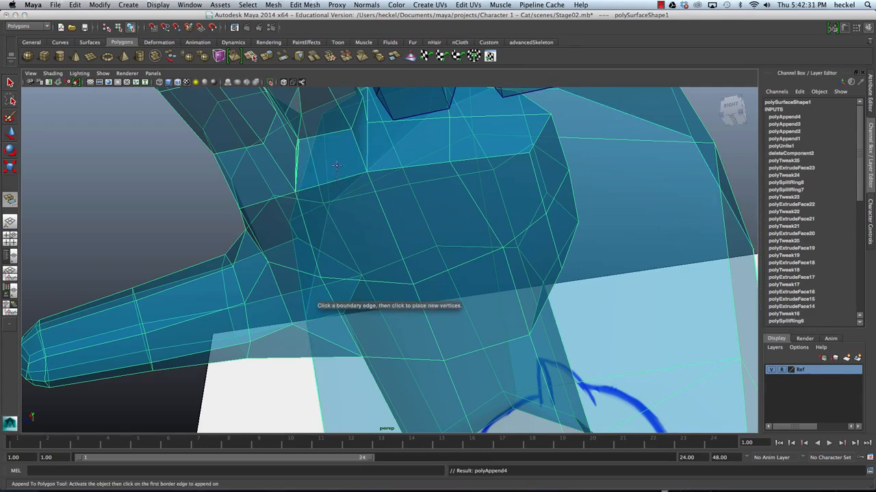
Step: Append the two remaining faces between the second finger's base and the palm, on the side facing the first finger
alt+drag(335, 179, 336, 209)
click(346, 166)
click(331, 203)
key(Return)
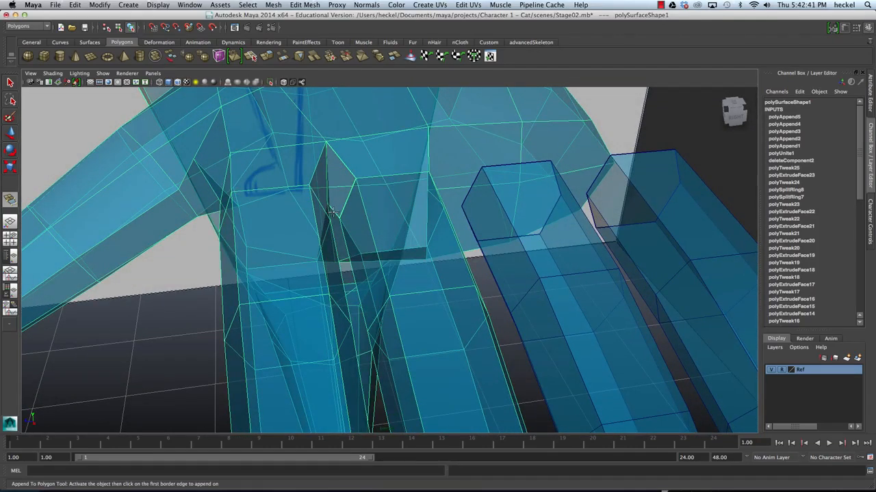
click(331, 213)
click(341, 162)
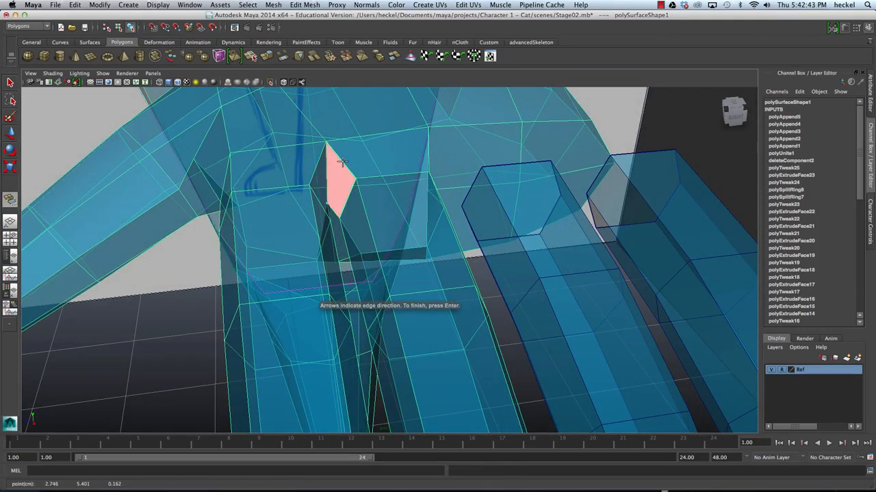
key(Return)
alt+drag(340, 162, 368, 144)
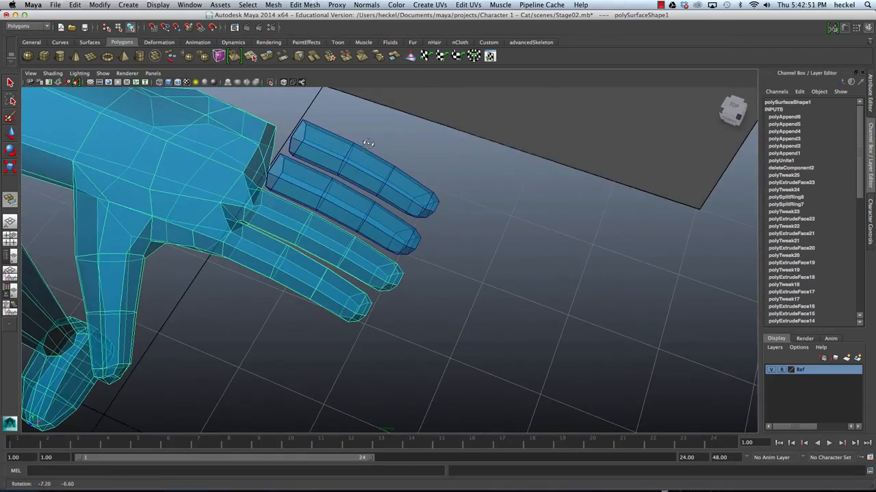
key(q)
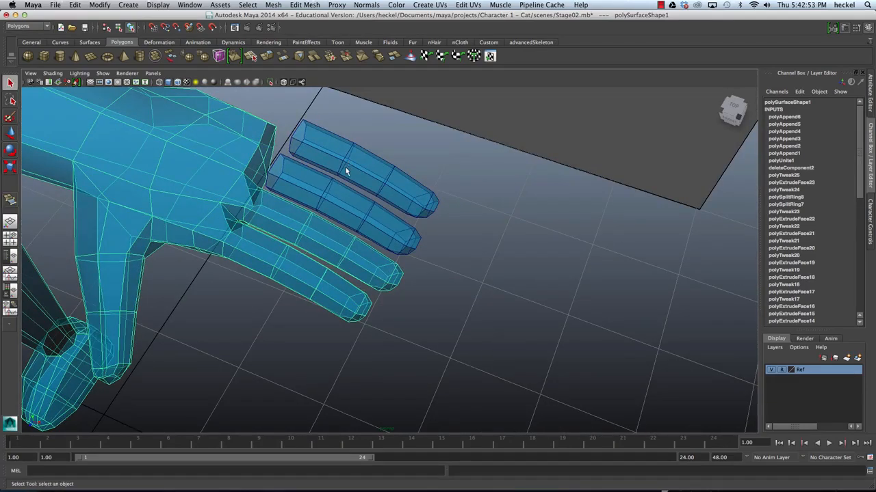
Step: In the top view, rotate the third finger to -2.155, 2.876, 1.385 and move it toward the palm to Translate X -0.019, Z -0.248
click(332, 189)
alt+drag(332, 189, 329, 195)
key(space)
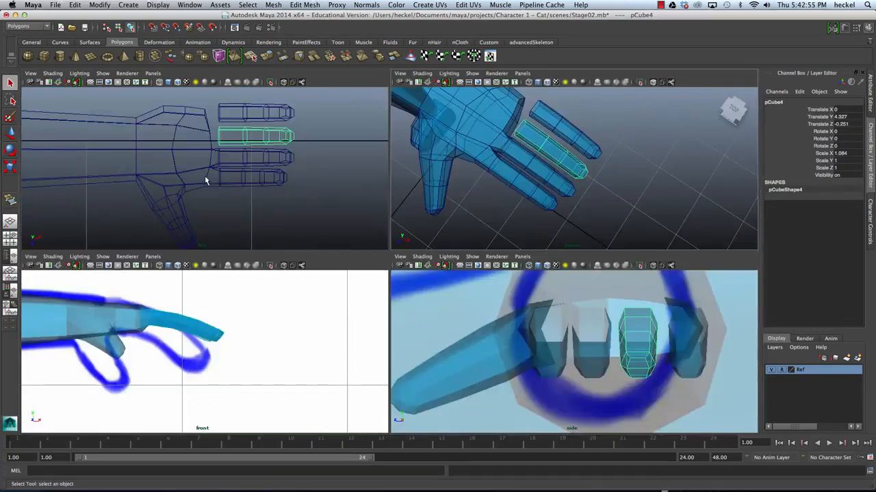
key(space)
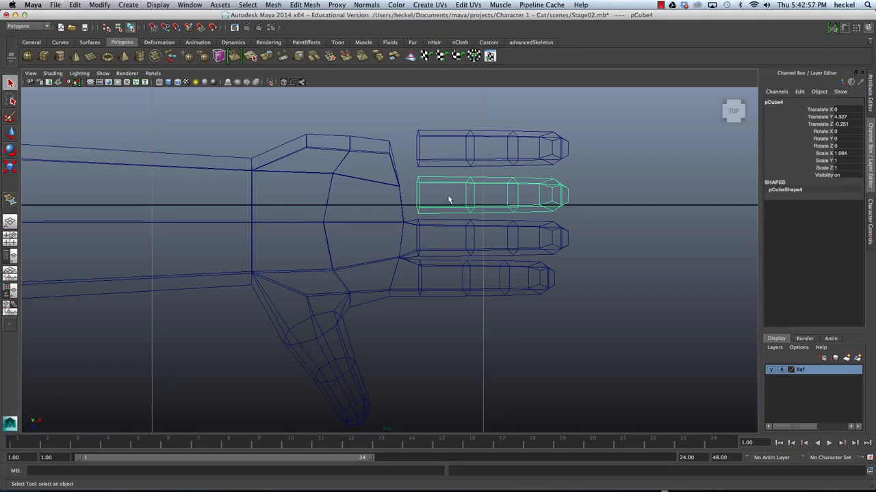
key(e)
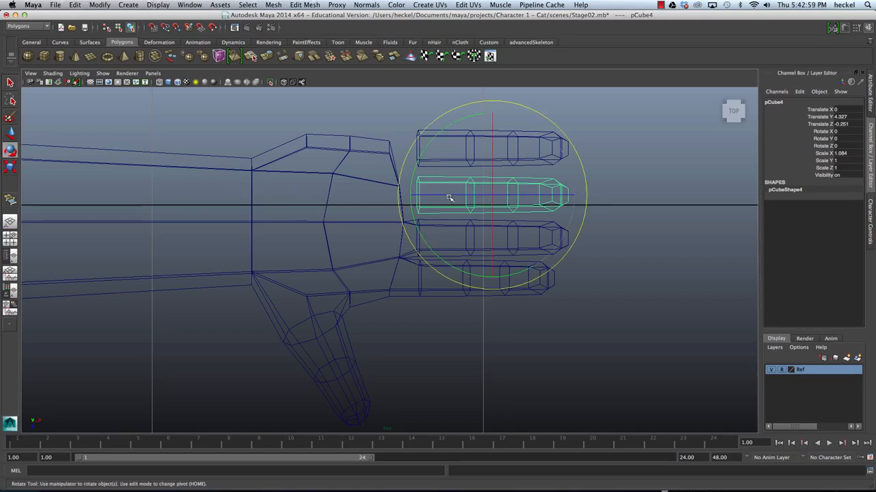
drag(465, 120, 461, 121)
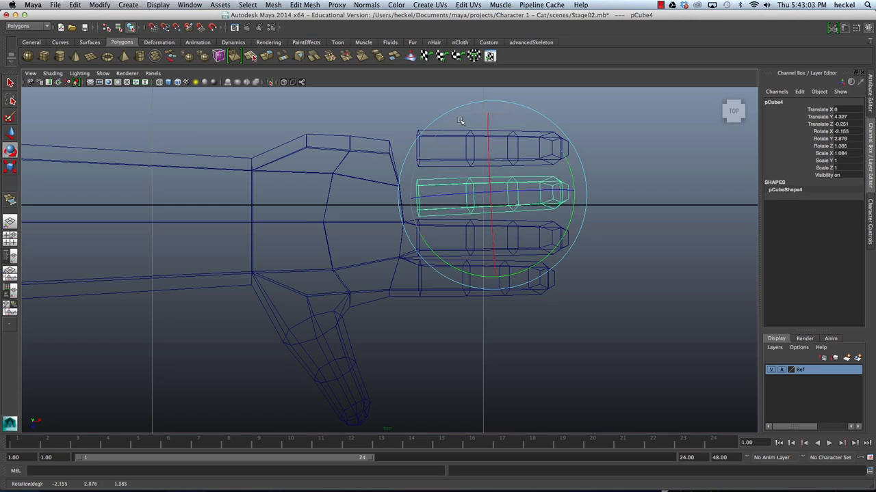
key(w)
drag(492, 196, 486, 198)
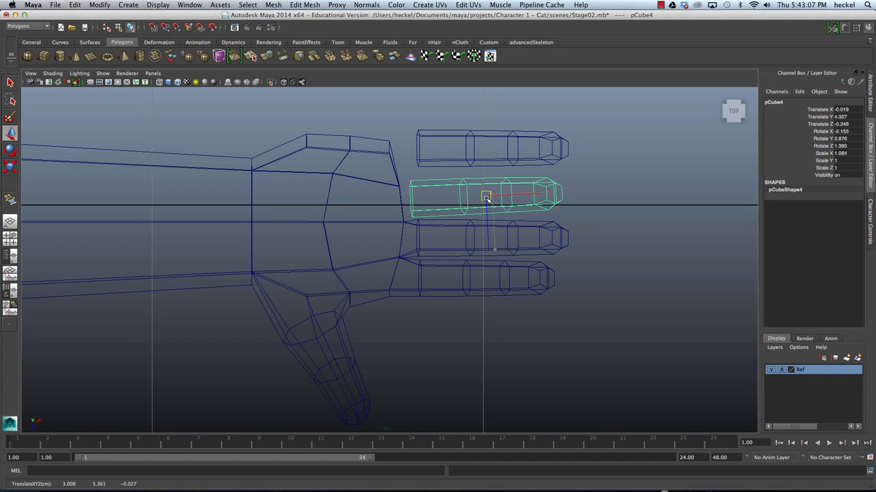
alt+middle_drag(464, 260, 434, 223)
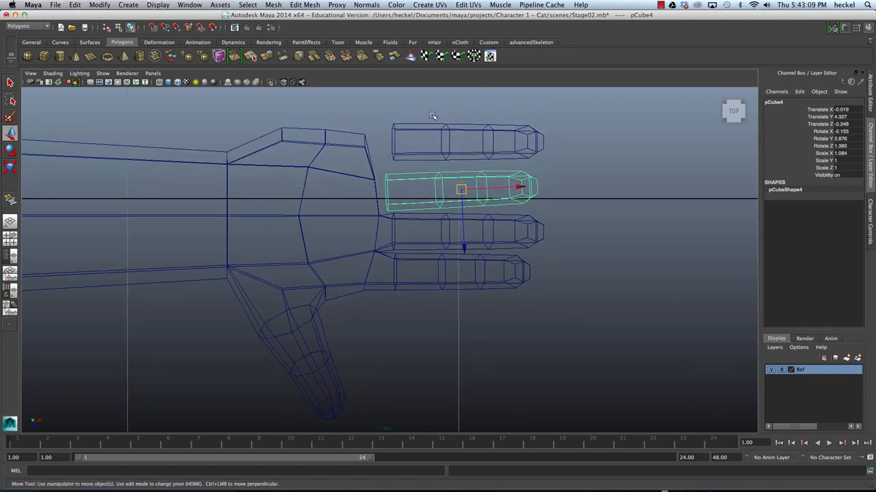
Step: Rotate the fourth finger to Rotate Y 3.241 and move it toward the palm to Translate X -0.043, Z -0.378
click(458, 128)
key(e)
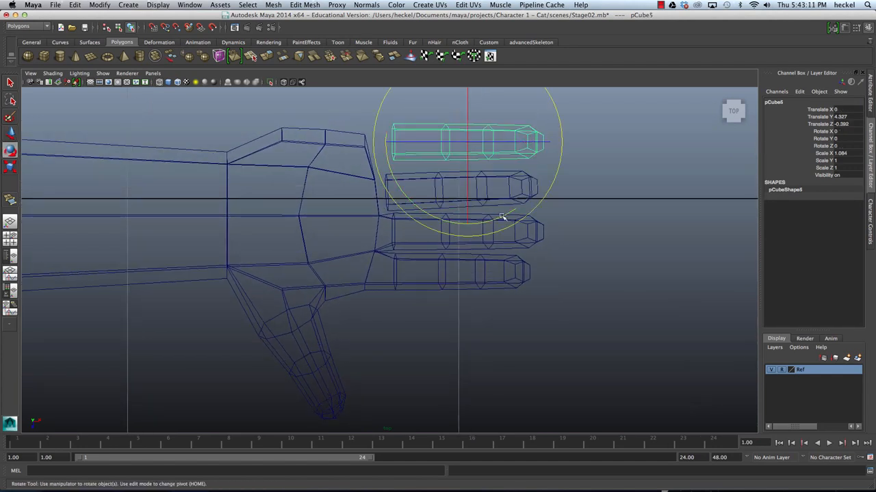
drag(499, 219, 500, 214)
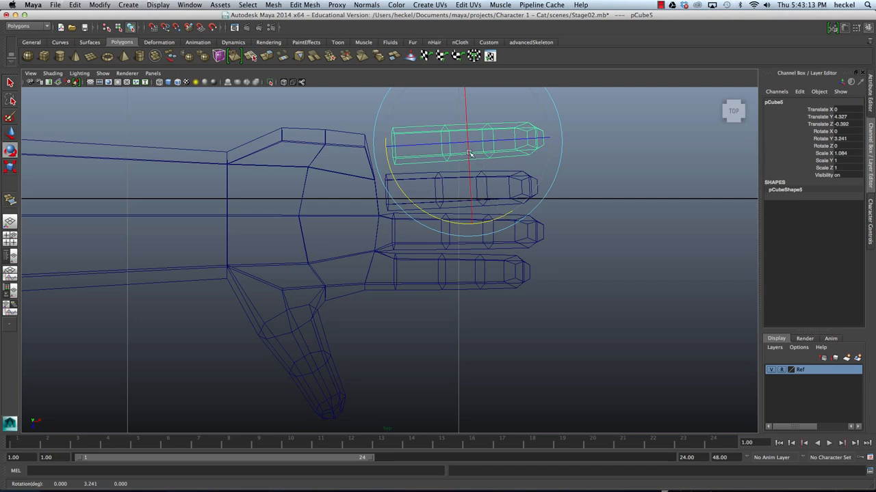
key(w)
drag(468, 151, 453, 148)
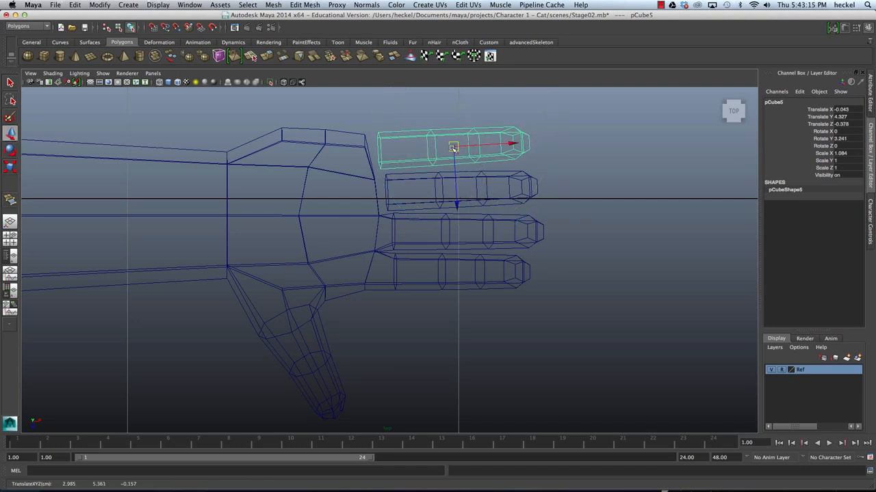
alt+click(480, 174)
mouse_move(479, 175)
alt+middle_down()
mouse_move(470, 154)
mouse_move(479, 170)
alt+middle_up()
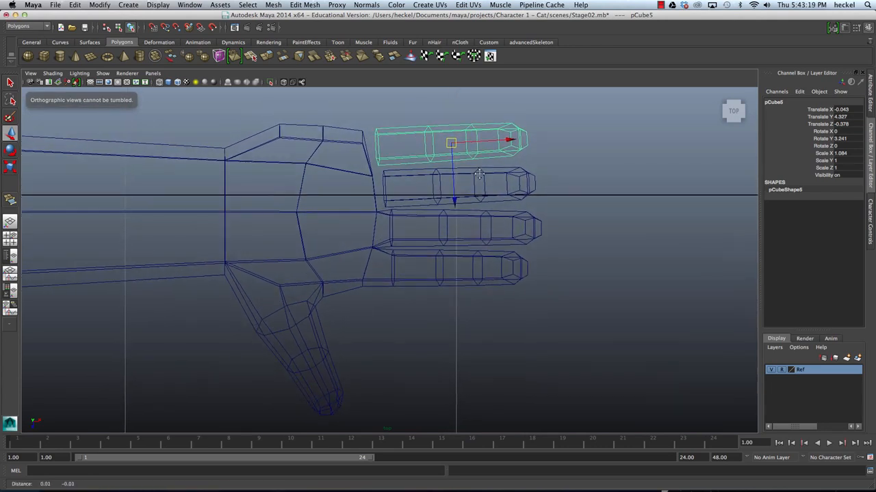
Step: Shorten the fourth finger to Scale X 0.979 and move it back toward the palm to Translate X -0.063, Z -0.374
key(r)
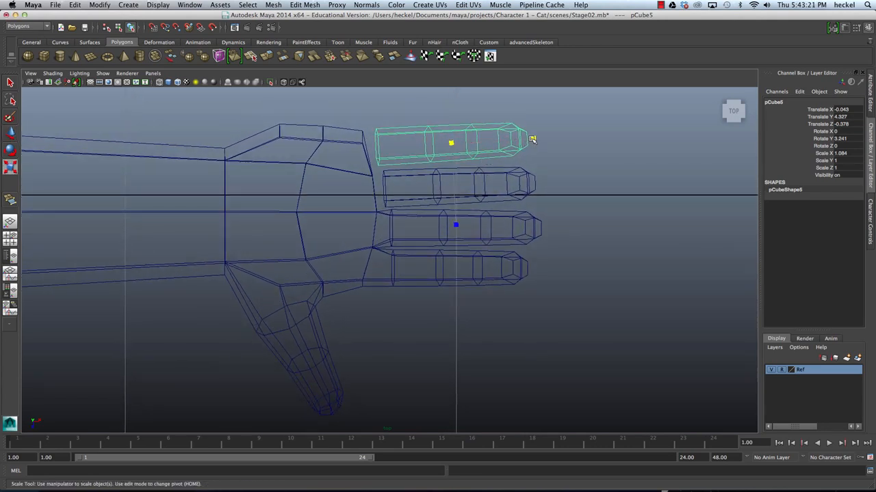
drag(533, 139, 526, 141)
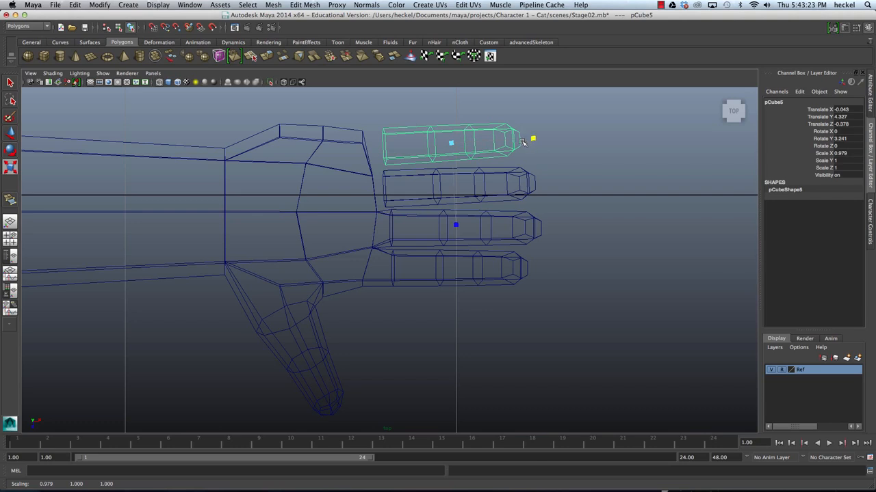
key(w)
drag(453, 145, 445, 145)
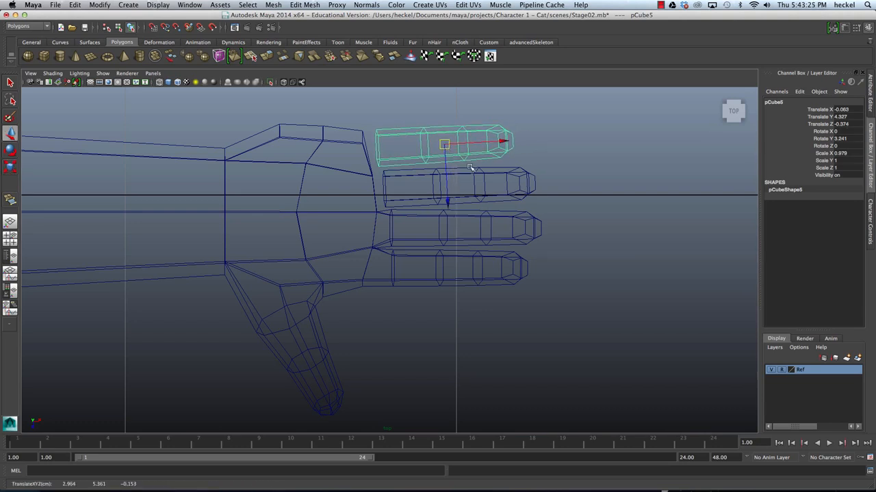
Step: Scale the third finger slightly shorter along its length
click(493, 177)
click(486, 175)
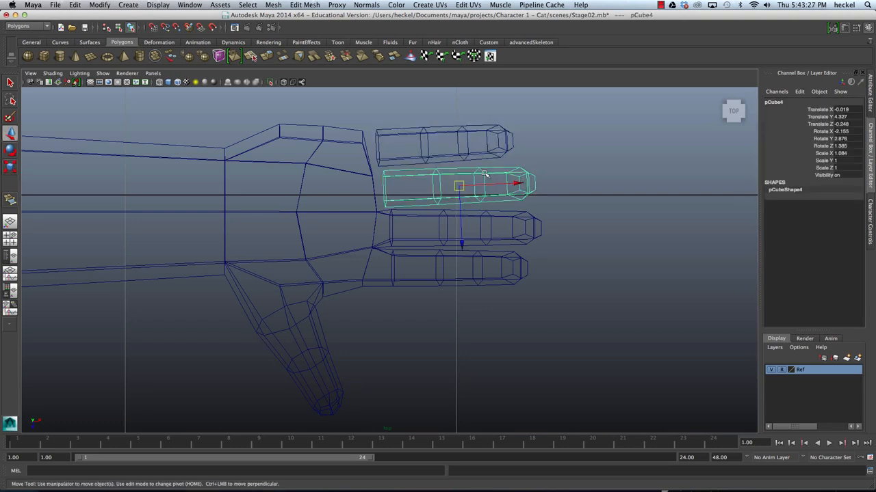
key(r)
drag(540, 183, 494, 184)
key(w)
Step: Select the first finger's vertices, shift the rotation pivot to its base, and rotate them slightly away from the second finger
click(484, 271)
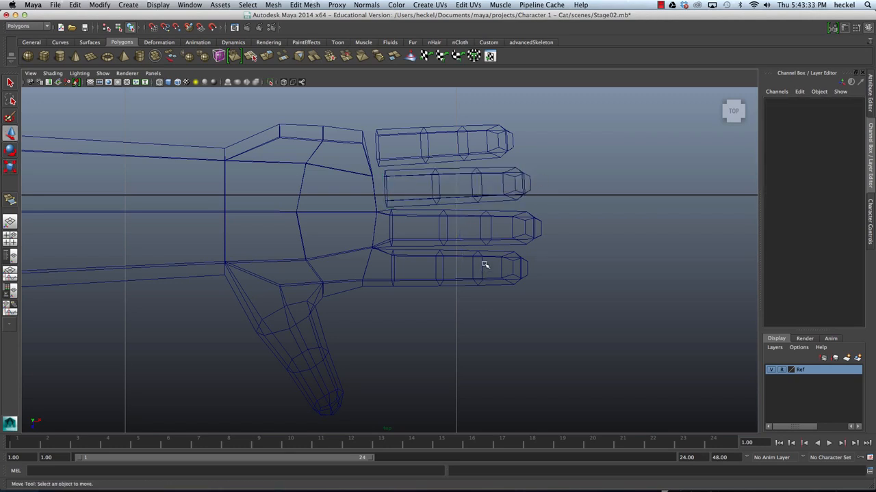
click(483, 263)
right_drag(462, 258, 423, 265)
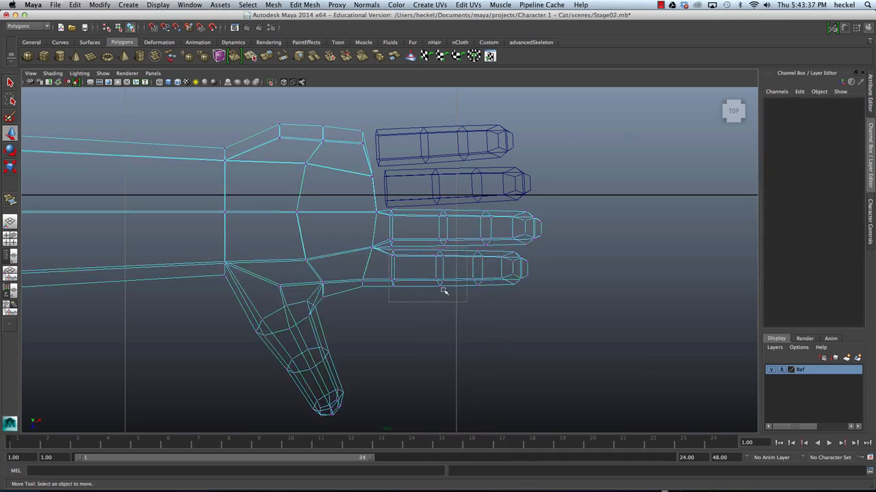
drag(443, 291, 546, 325)
key(e)
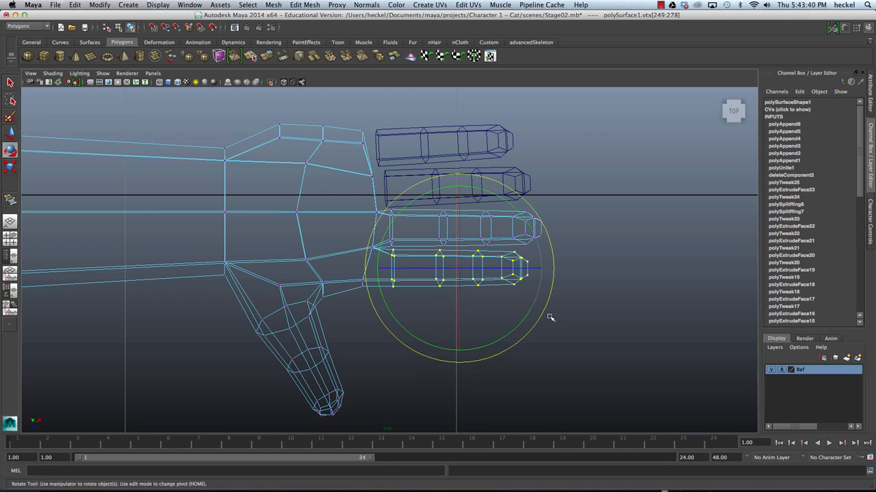
key(Home)
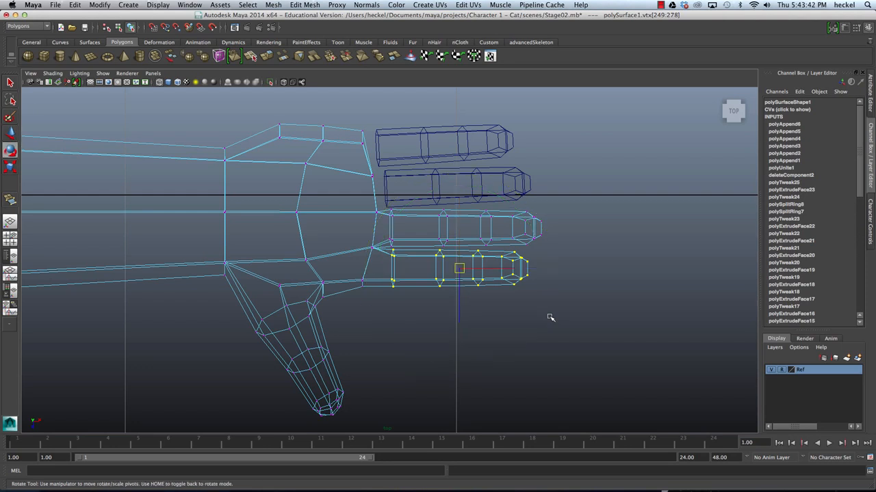
drag(475, 272, 394, 271)
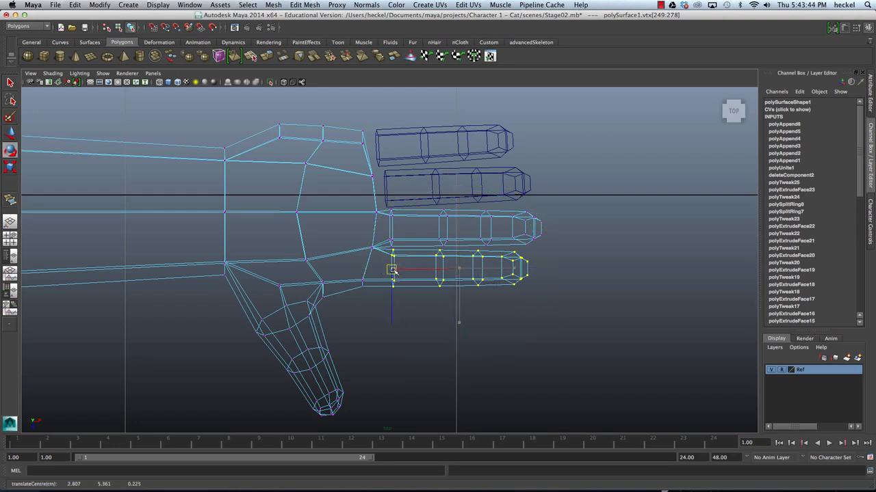
key(Home)
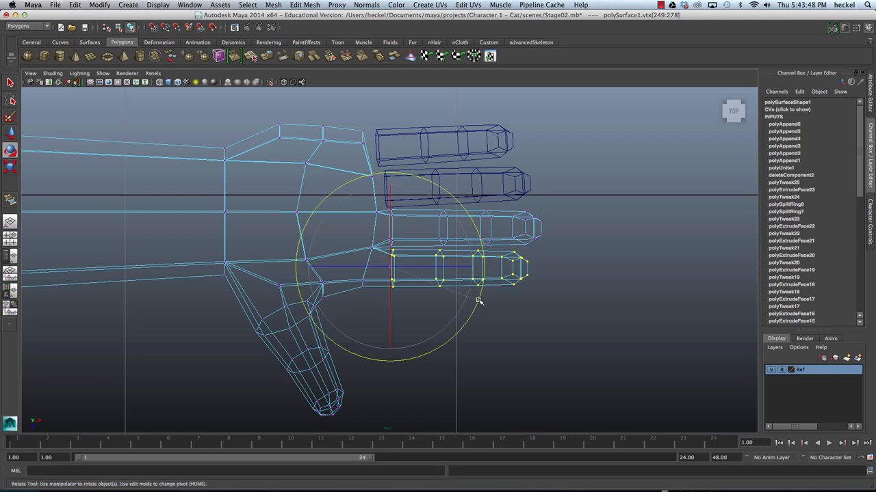
drag(479, 301, 479, 305)
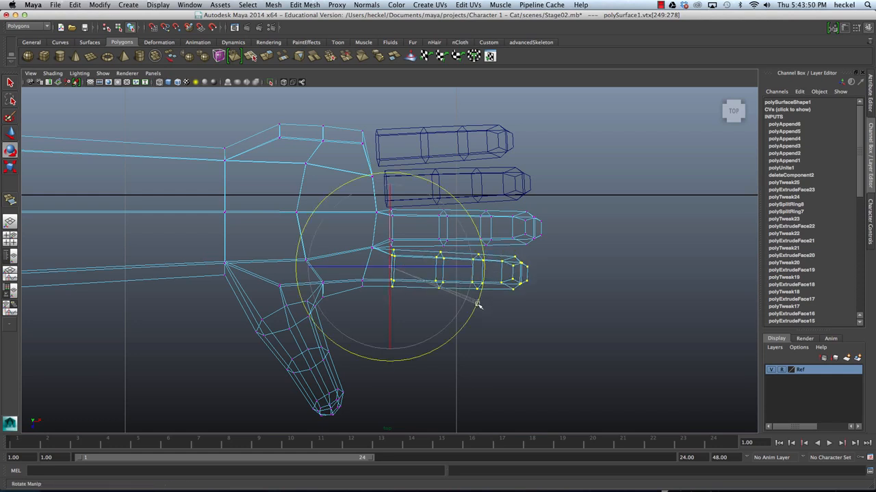
click(499, 273)
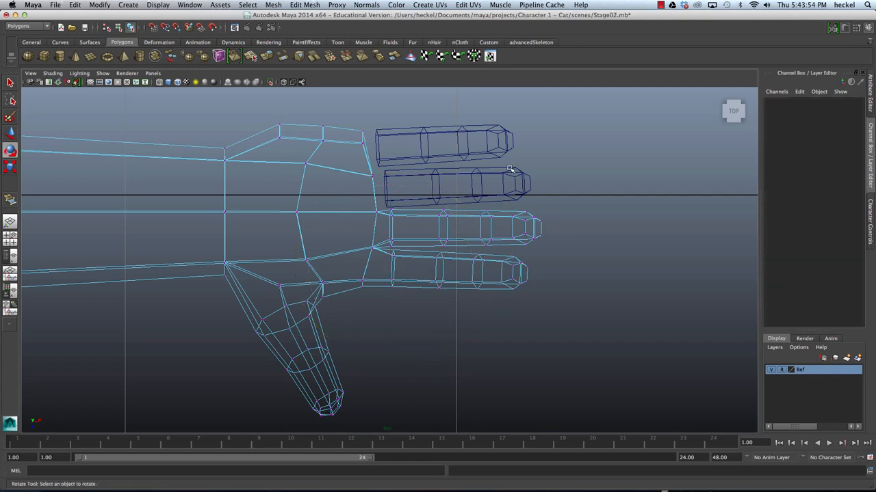
right_click(450, 217)
click(479, 205)
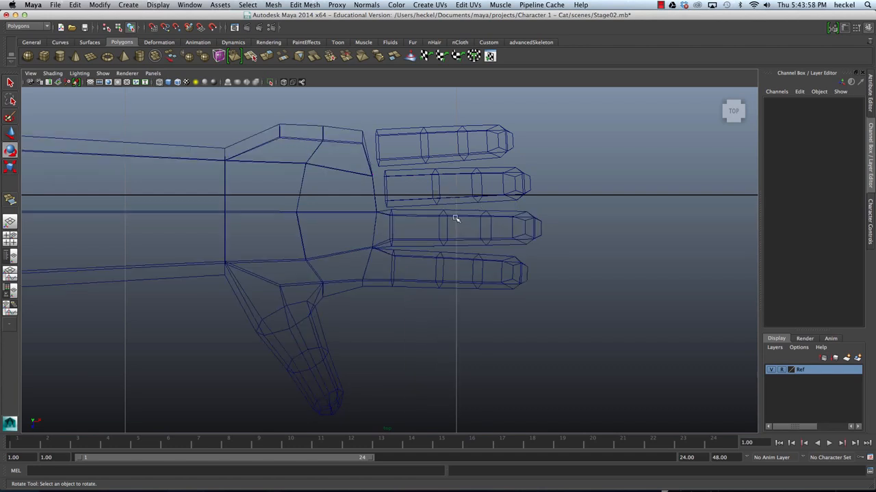
Step: Rotate the fourth finger to Rotate Y 5.45 and move it to Translate X -0.072, Z -0.371
click(429, 145)
drag(489, 215, 504, 203)
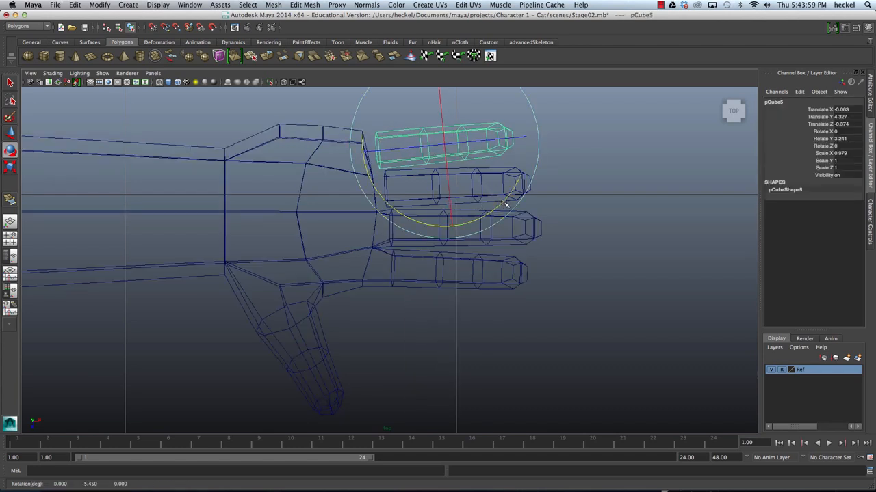
key(w)
drag(445, 146, 441, 146)
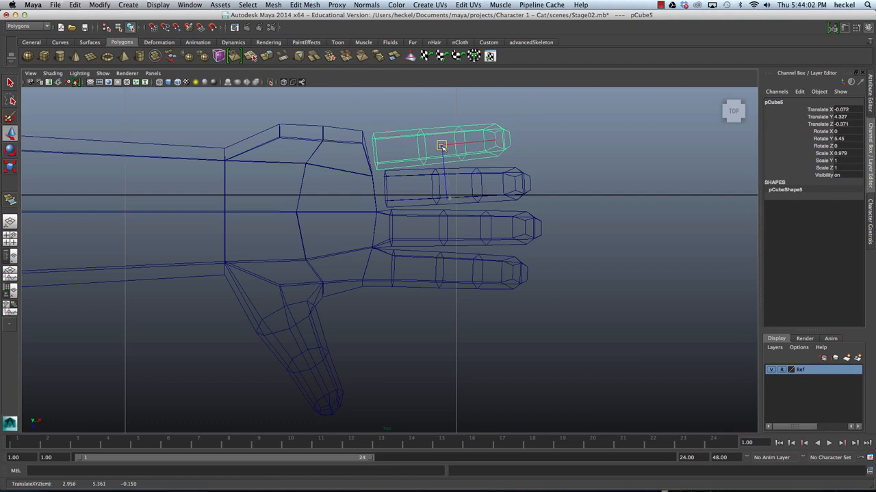
Step: Nudge the third finger slightly closer to the palm
click(460, 177)
drag(456, 186, 453, 187)
click(370, 168)
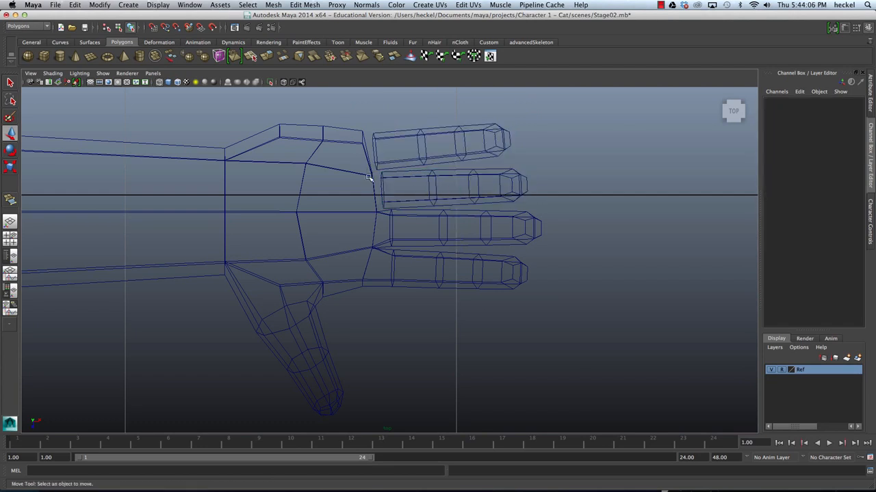
Step: Move the palm-edge vertices behind the gap between the third and fourth fingers slightly toward the fourth finger
right_click(364, 177)
click(362, 176)
right_click(363, 177)
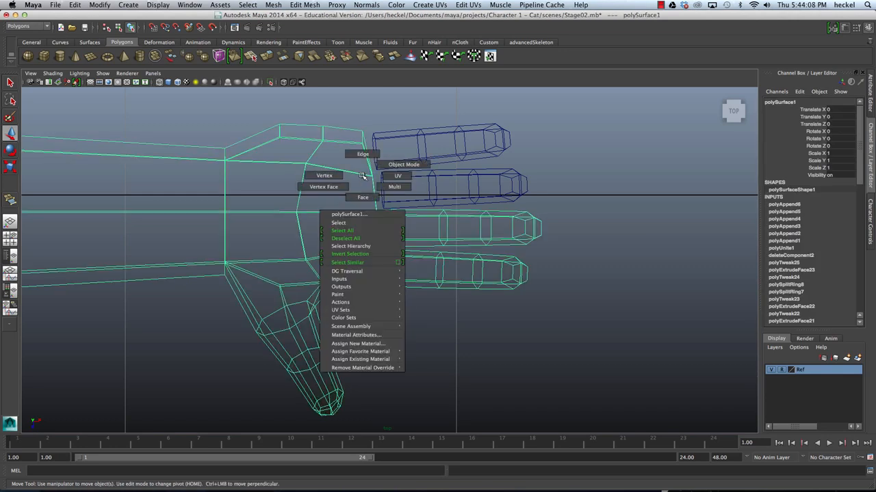
click(340, 175)
drag(368, 173, 379, 185)
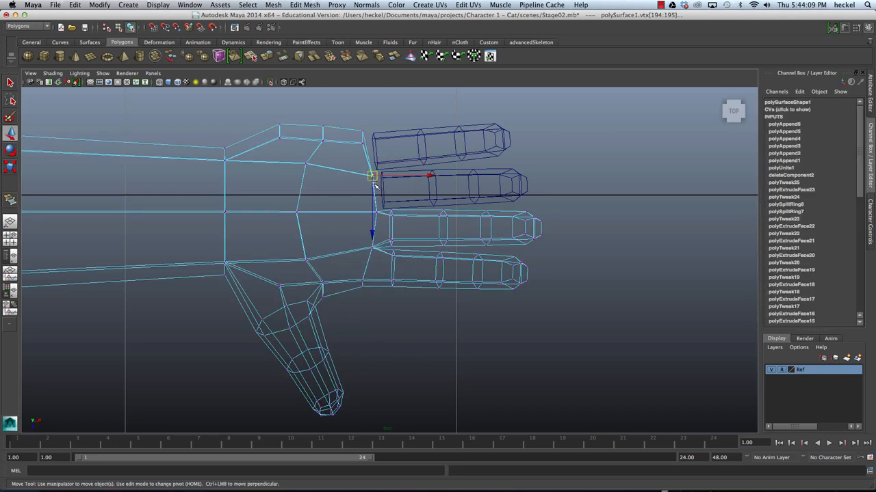
click(373, 188)
click(479, 161)
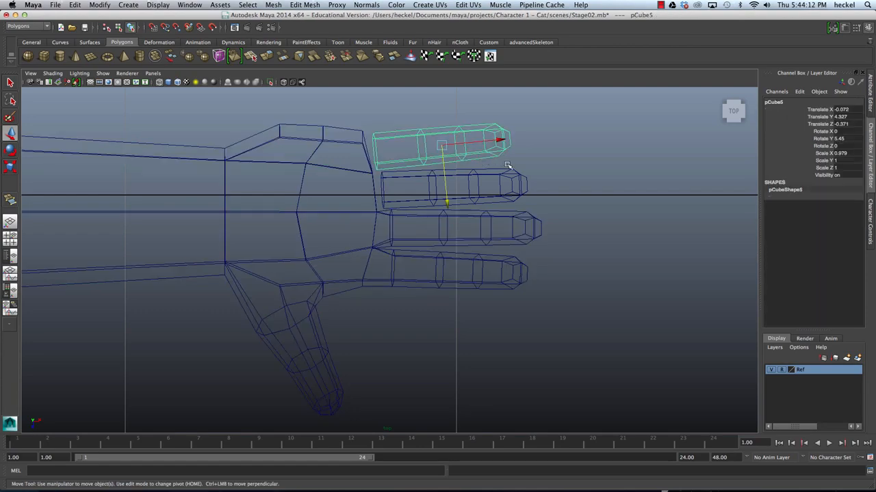
Step: In the perspective view, delete the palm face behind the third finger's base and return to object selection
key(space)
key(space)
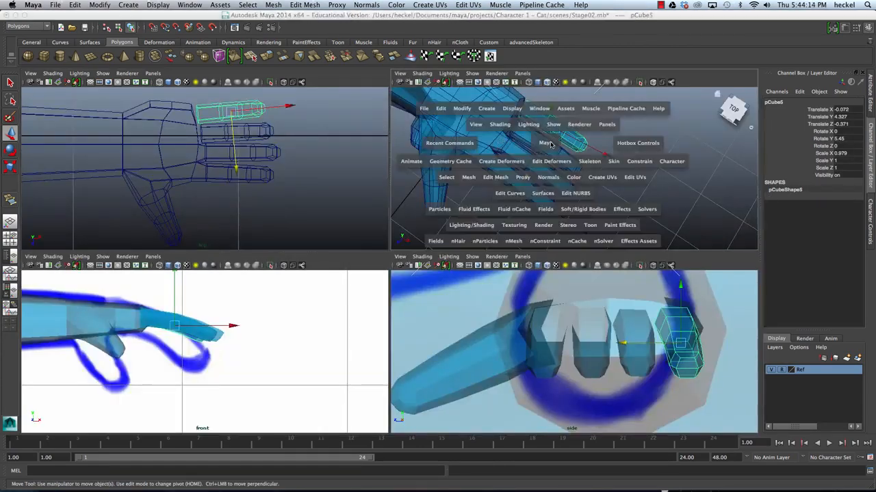
mouse_move(475, 164)
alt+mouse_down()
mouse_move(417, 142)
mouse_move(451, 188)
mouse_move(480, 206)
mouse_move(410, 171)
mouse_move(354, 160)
mouse_move(476, 152)
mouse_move(419, 151)
mouse_move(398, 185)
alt+mouse_up()
right_click(397, 186)
right_drag(398, 186, 398, 205)
click(394, 192)
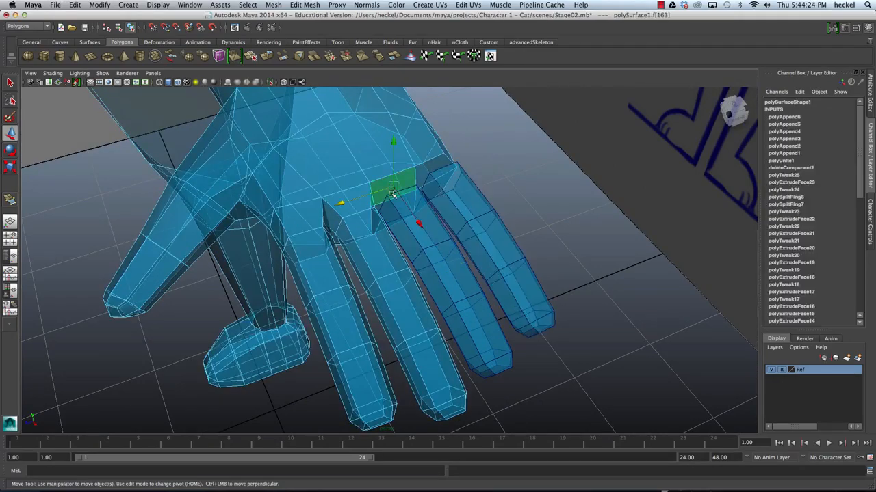
alt+drag(446, 194, 377, 248)
click(427, 209)
click(499, 181)
right_click(399, 198)
click(427, 181)
Step: Combine the third finger and the hand mesh into one object
click(353, 243)
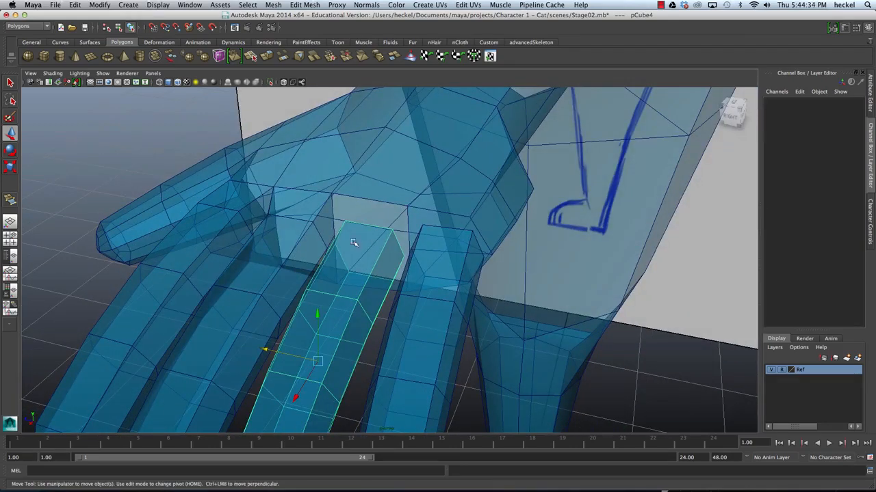
alt+right_drag(389, 238, 397, 190)
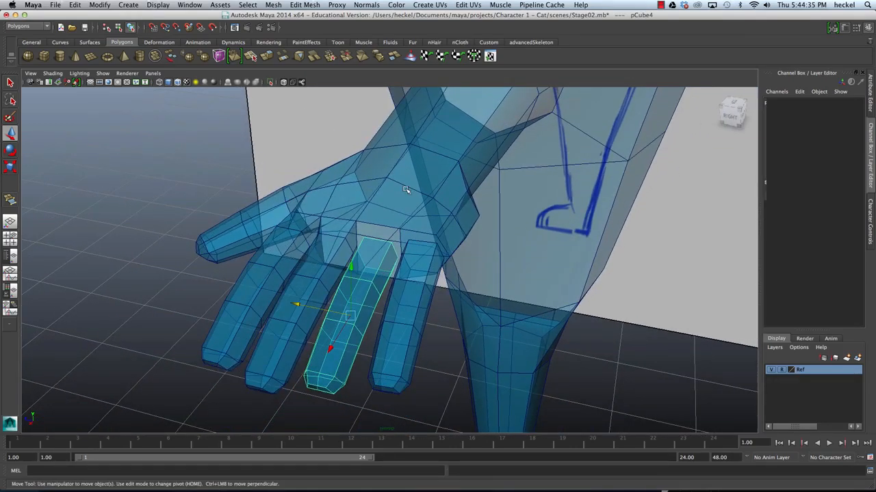
click(405, 188)
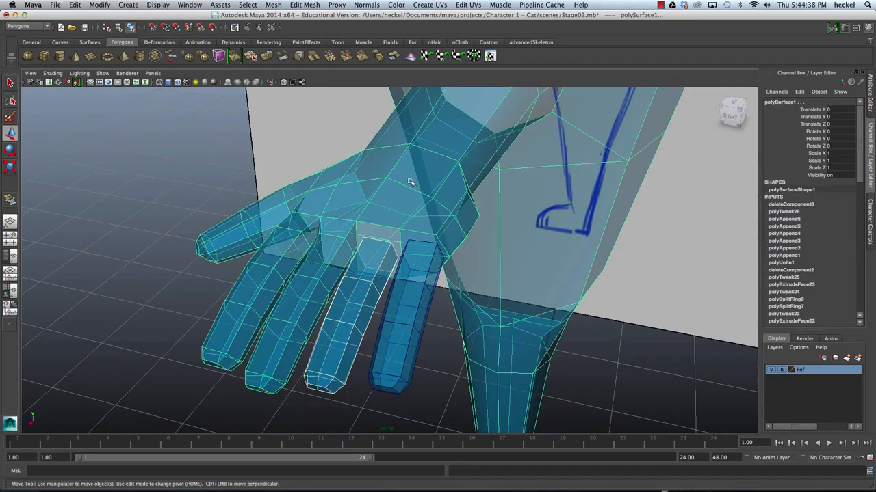
click(273, 5)
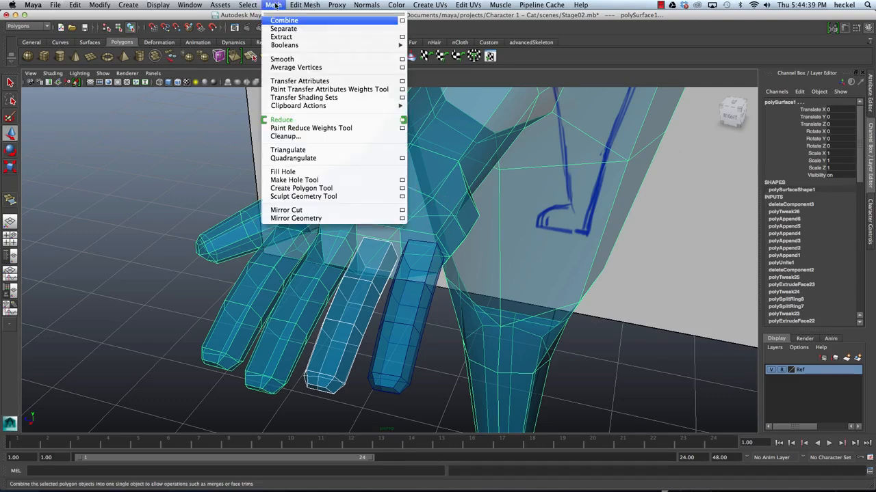
click(294, 18)
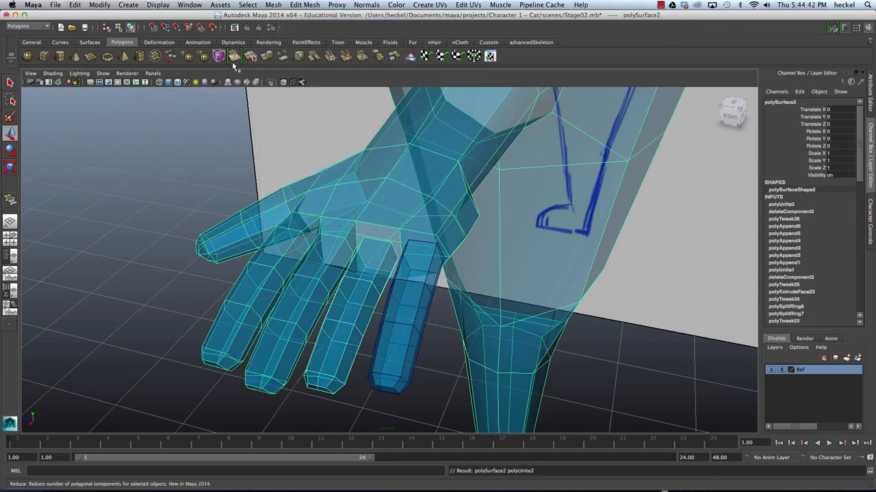
Step: Append the top face joining the third finger's upper base edge to the palm hole's upper edge
click(306, 4)
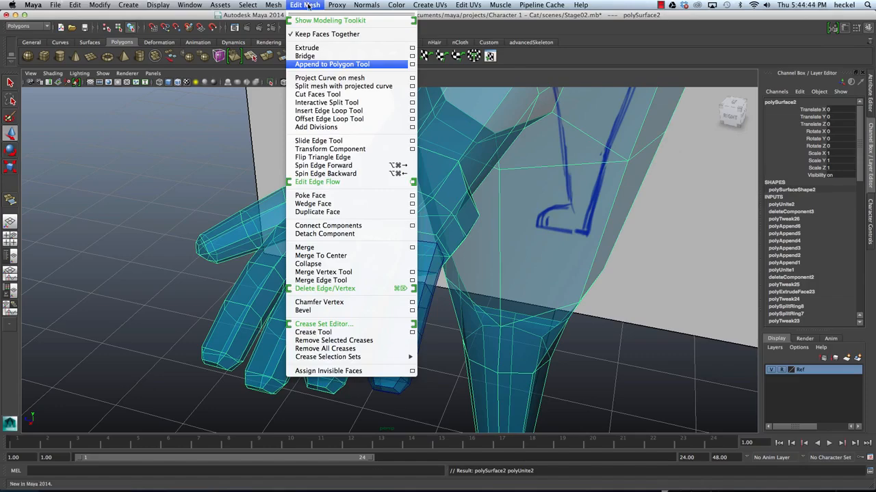
click(337, 67)
scroll(409, 205, up, 3)
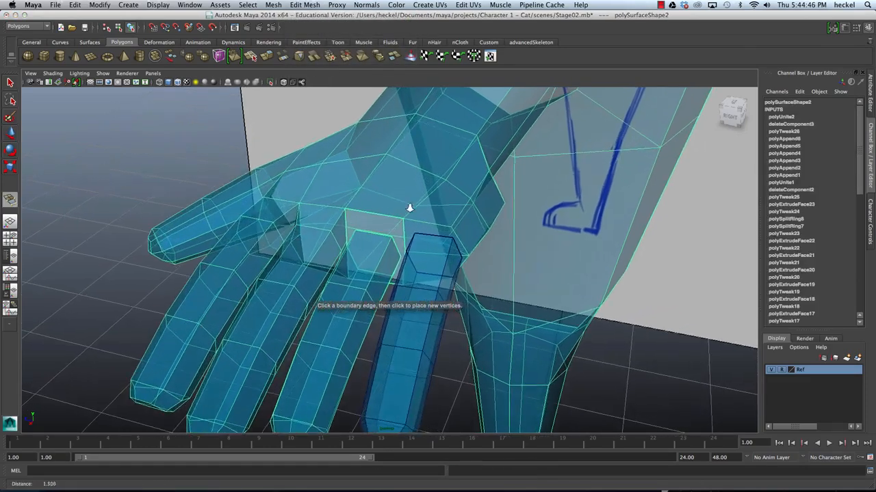
alt+drag(408, 206, 346, 212)
scroll(369, 229, up, 4)
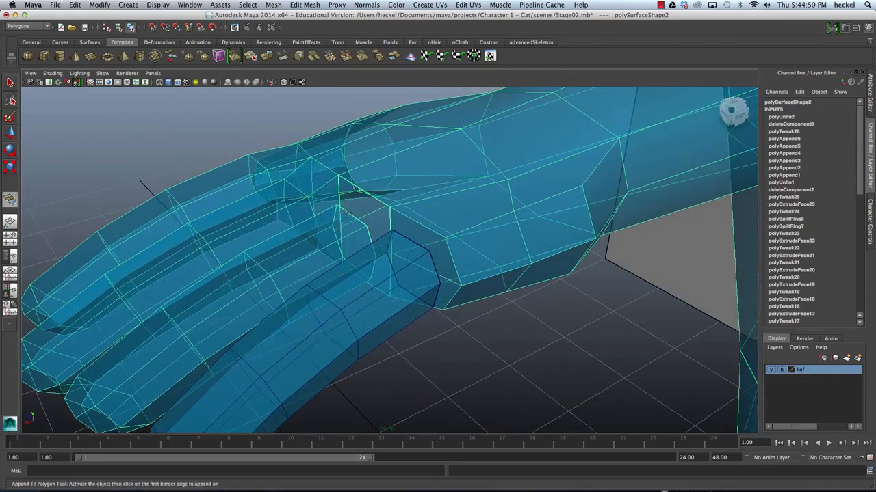
click(350, 206)
click(365, 192)
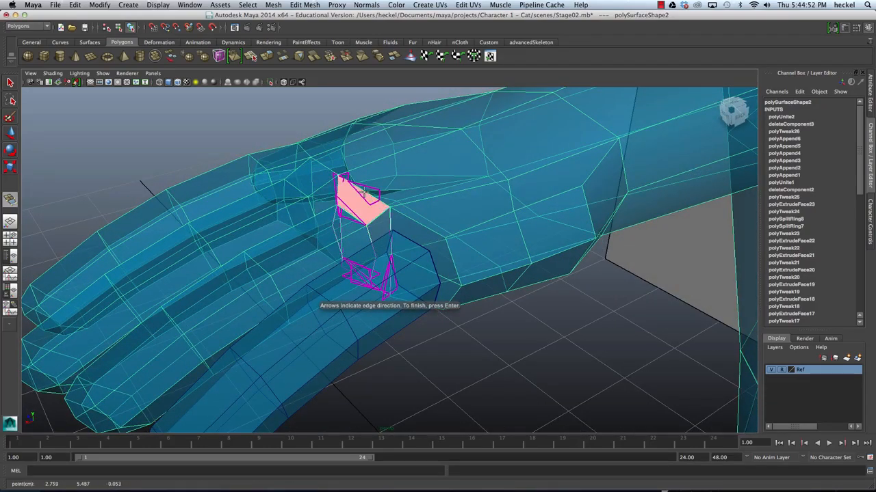
key(Return)
alt+drag(365, 194, 452, 201)
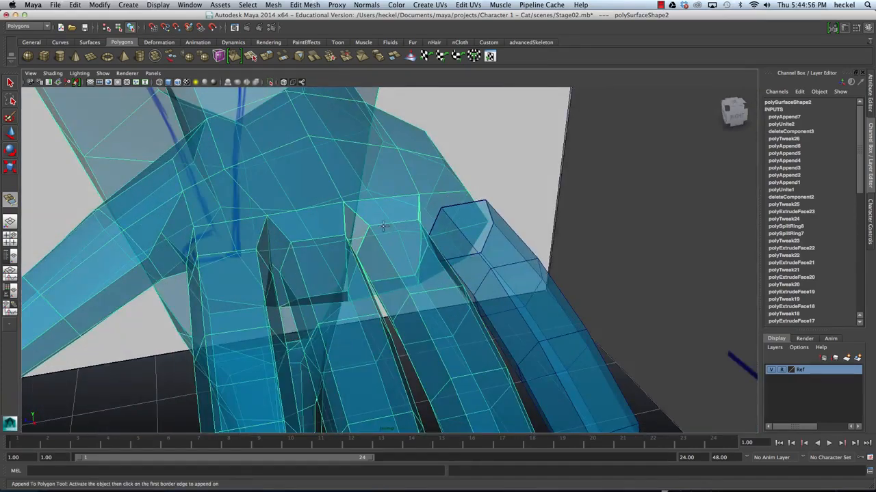
Step: Append the side faces facing the second finger and the underside face joining the third finger's base to the palm
click(366, 236)
alt+drag(366, 236, 377, 183)
click(331, 214)
key(Return)
click(342, 210)
key(Return)
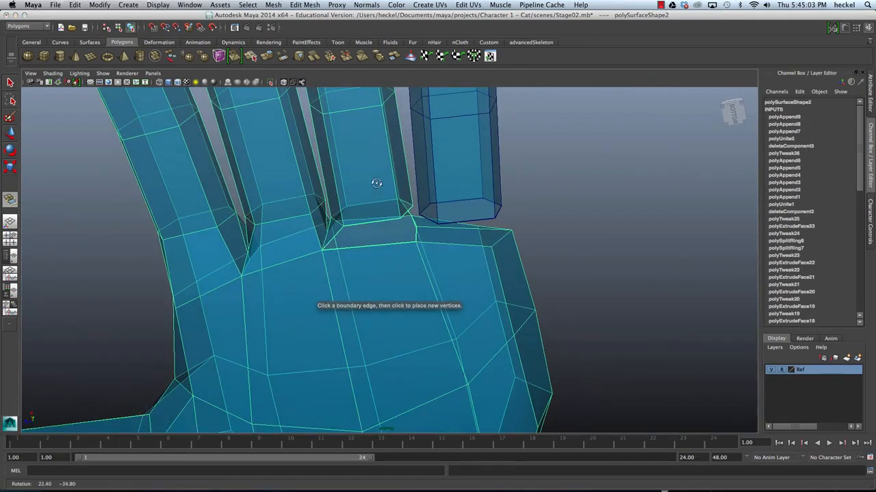
click(364, 245)
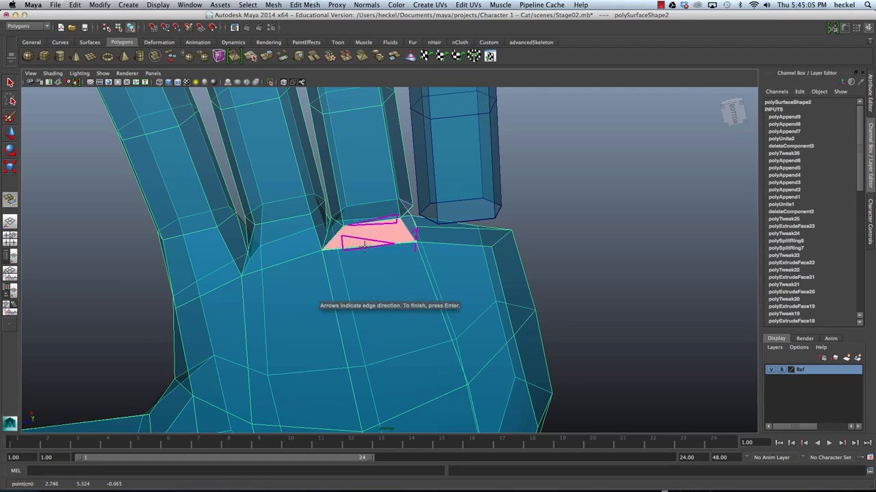
key(Return)
Step: Append two faces on the fourth-finger side of the third finger's base to close its remaining gap with the palm
alt+drag(364, 245, 390, 215)
click(402, 219)
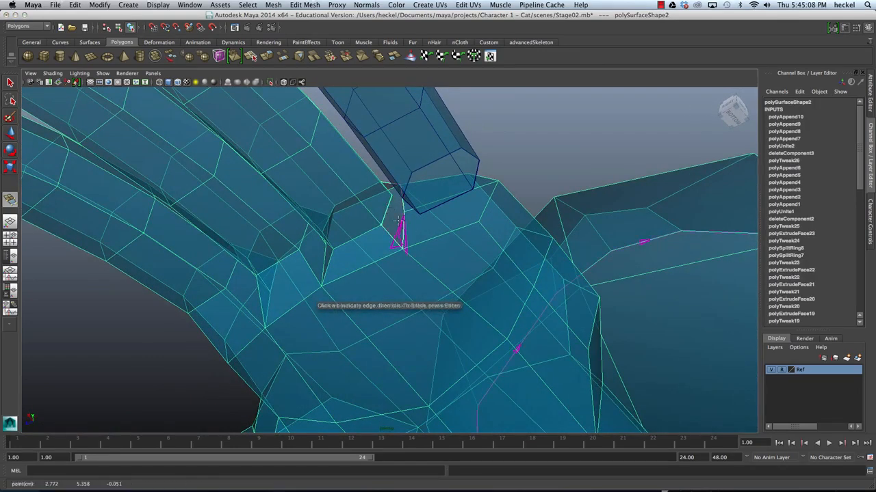
click(404, 231)
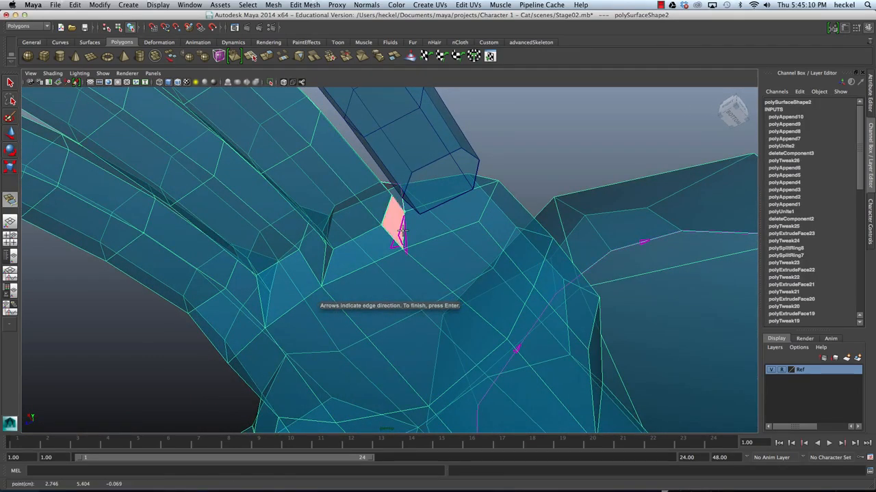
key(Return)
mouse_move(402, 234)
alt+mouse_down()
mouse_move(370, 229)
mouse_move(402, 234)
alt+mouse_up()
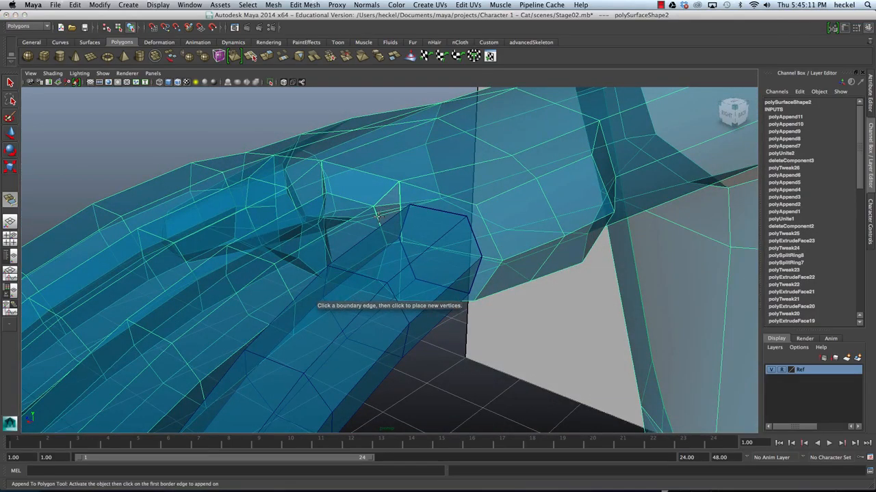
click(377, 216)
click(400, 199)
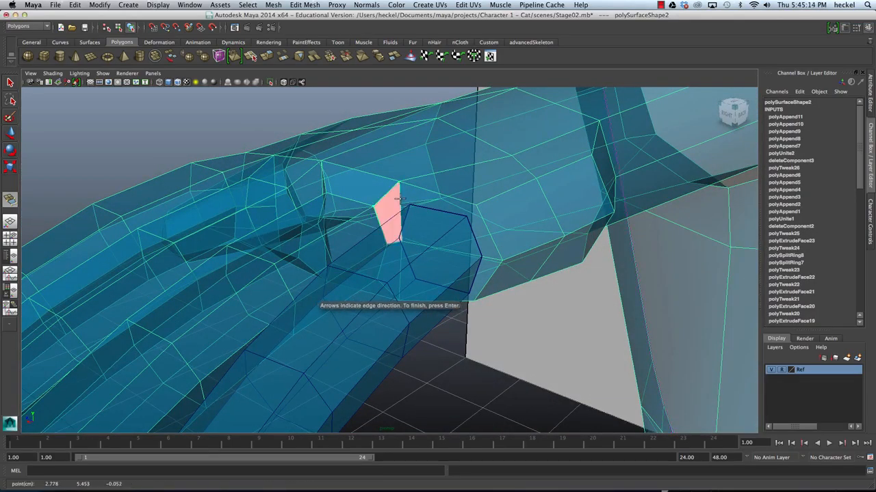
key(Return)
mouse_move(399, 199)
alt+mouse_down()
mouse_move(342, 201)
mouse_move(416, 199)
mouse_move(390, 189)
mouse_move(446, 203)
mouse_move(377, 190)
mouse_move(421, 190)
mouse_move(409, 192)
alt+mouse_up()
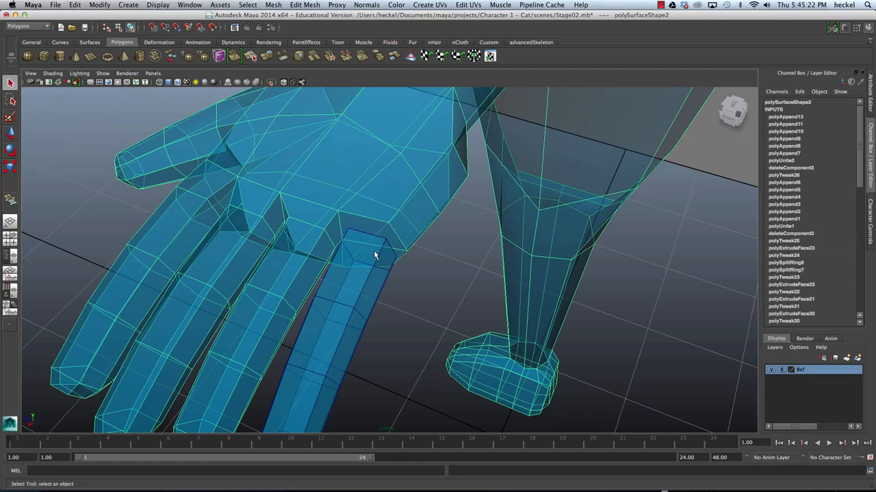
Step: Combine the fourth finger and the hand mesh into one object
click(375, 257)
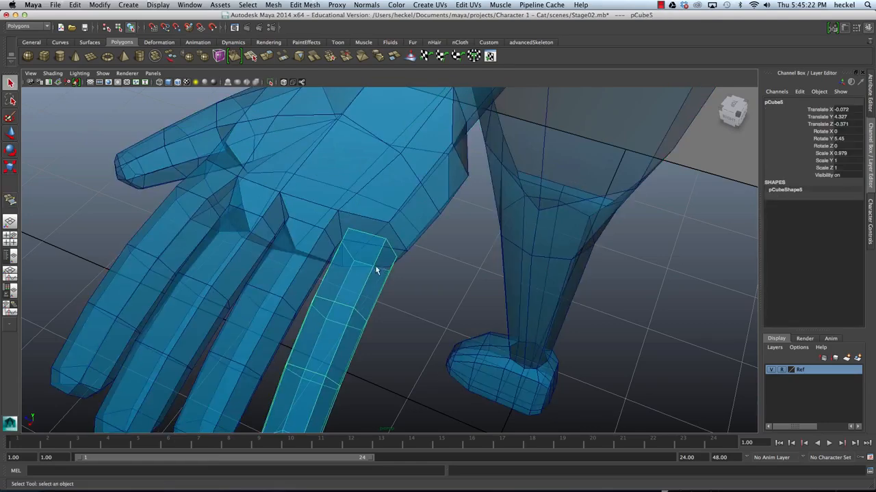
click(382, 143)
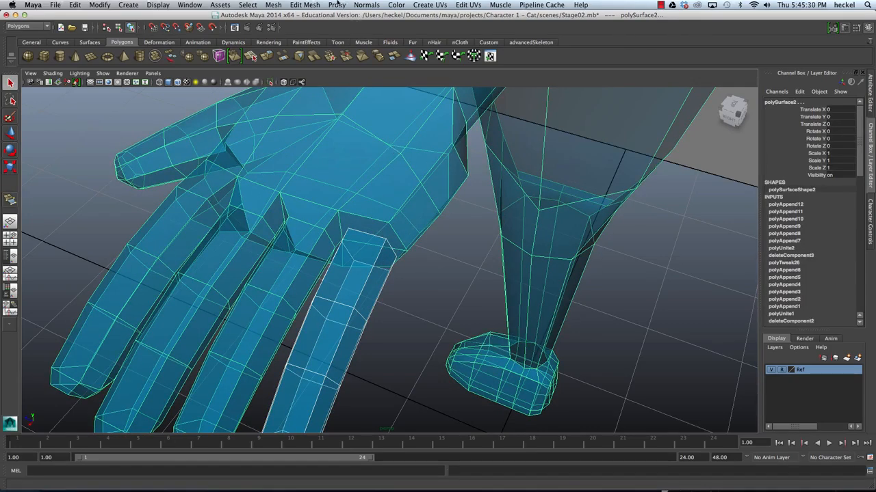
click(304, 5)
mouse_move(274, 5)
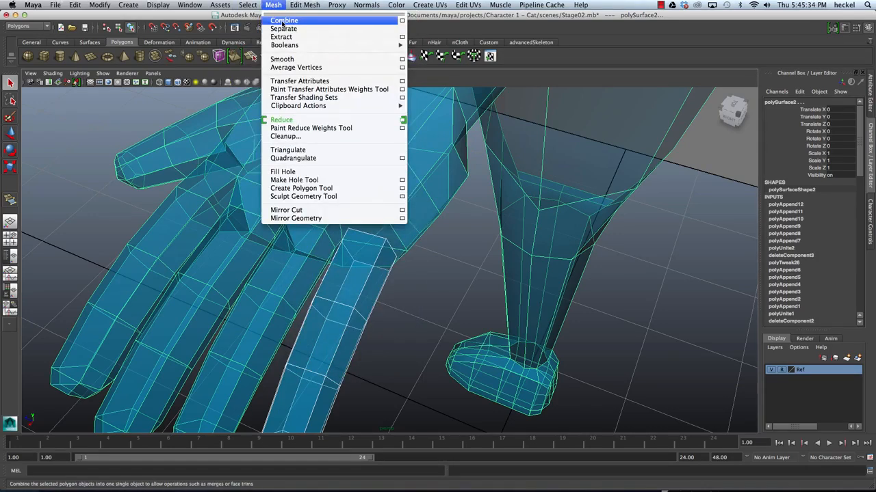
click(275, 20)
Step: Delete the palm face behind the fourth finger's base and return to object selection
alt+drag(260, 151, 304, 173)
alt+right_drag(305, 173, 393, 177)
mouse_move(394, 176)
alt+mouse_down()
mouse_move(418, 178)
mouse_move(403, 169)
mouse_move(392, 174)
alt+mouse_up()
right_drag(351, 166, 351, 180)
click(364, 184)
alt+drag(356, 217, 410, 166)
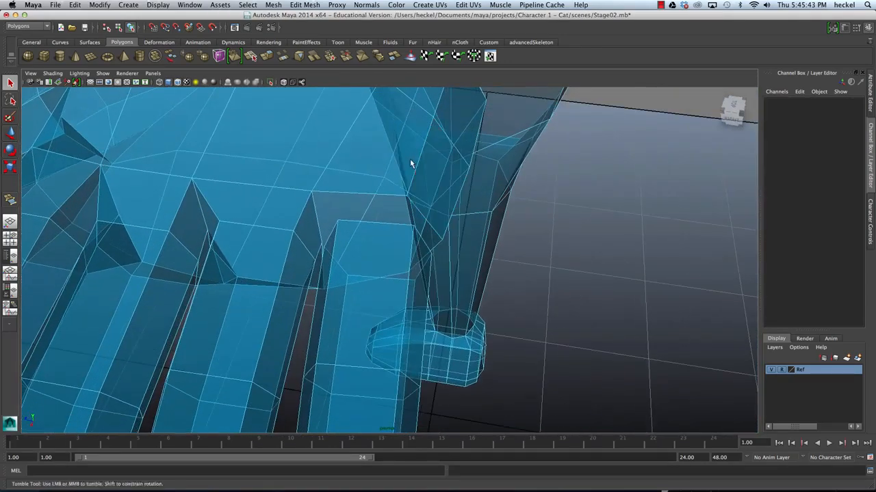
Step: Append the top face joining the fourth finger's upper base edge to the palm hole's upper edge
click(308, 6)
click(322, 63)
alt+drag(335, 137, 355, 153)
click(312, 181)
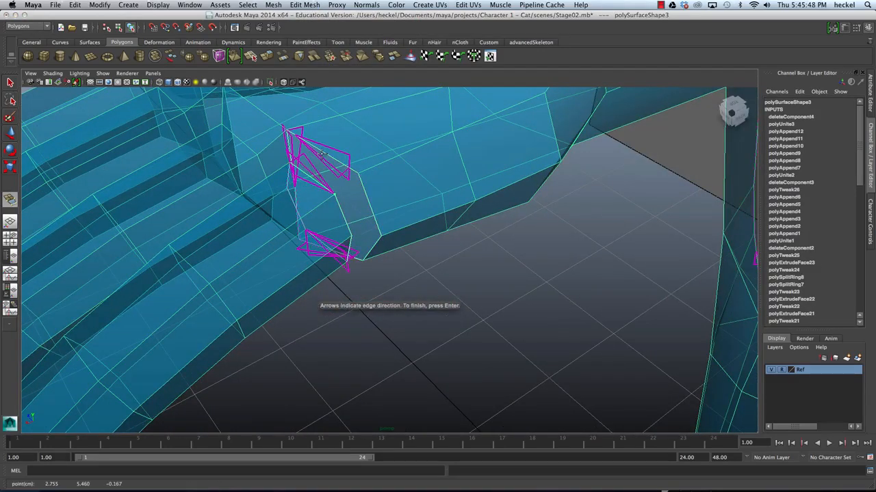
click(323, 152)
key(Return)
alt+drag(324, 151, 337, 169)
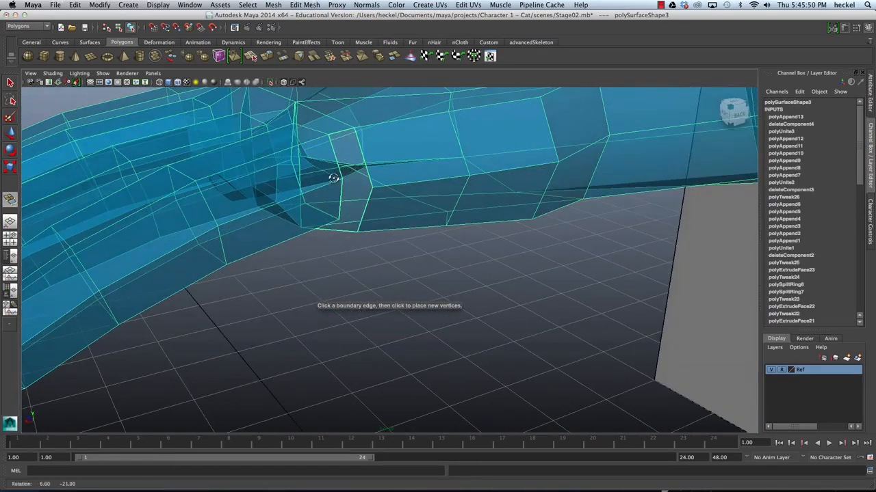
Step: Append the upper and lower outer side faces between the fourth finger's base and the palm
click(336, 155)
click(359, 148)
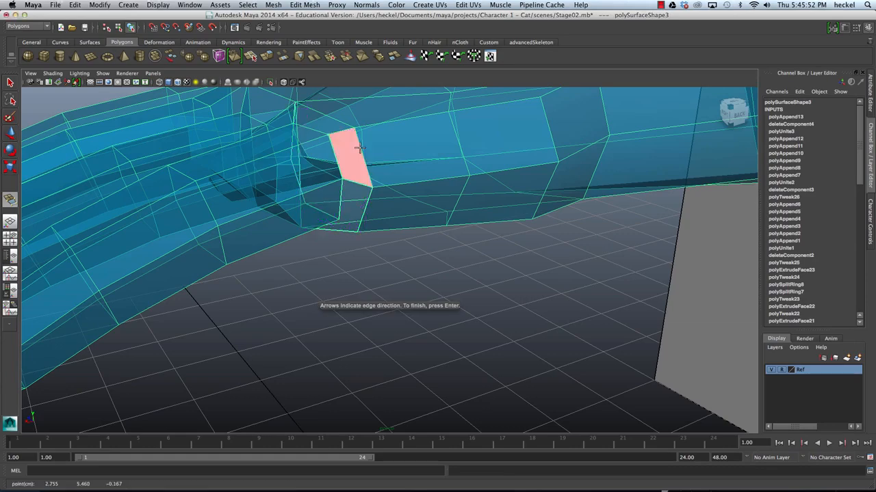
key(Return)
alt+drag(359, 149, 340, 124)
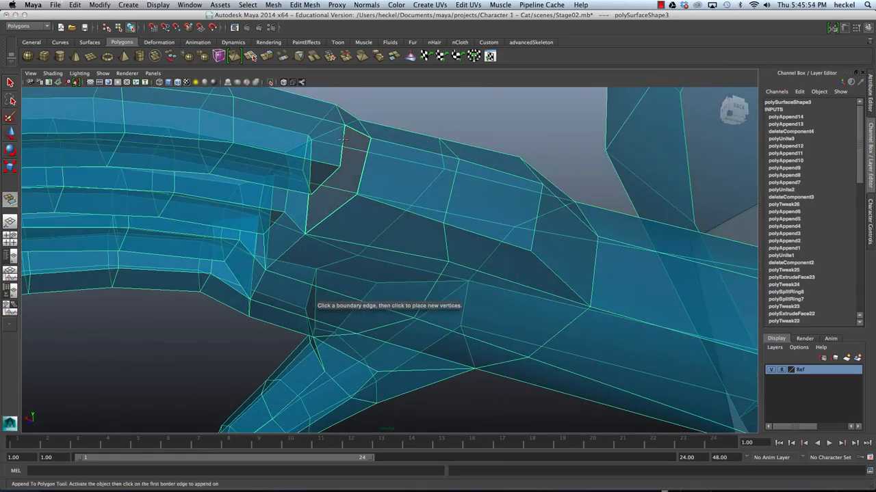
click(342, 139)
click(364, 163)
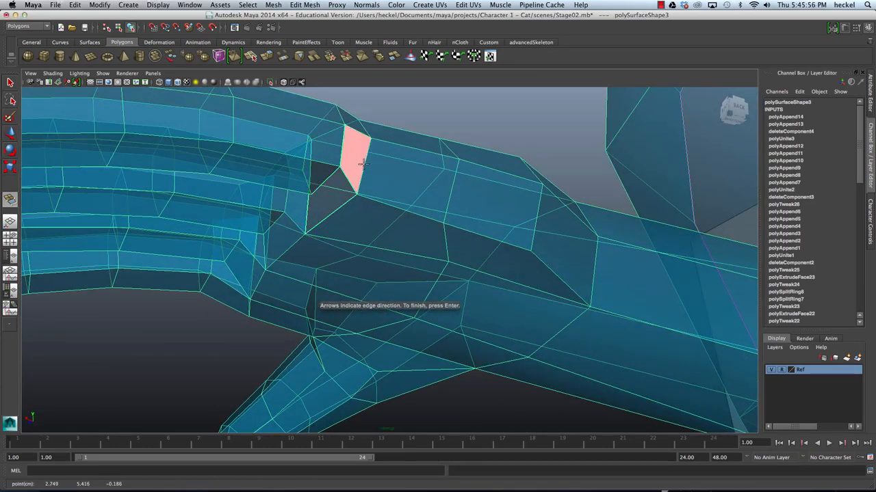
key(Return)
alt+drag(363, 163, 349, 137)
Step: Append the underside face and the two inner side faces to finish joining the fourth finger to the palm
click(375, 160)
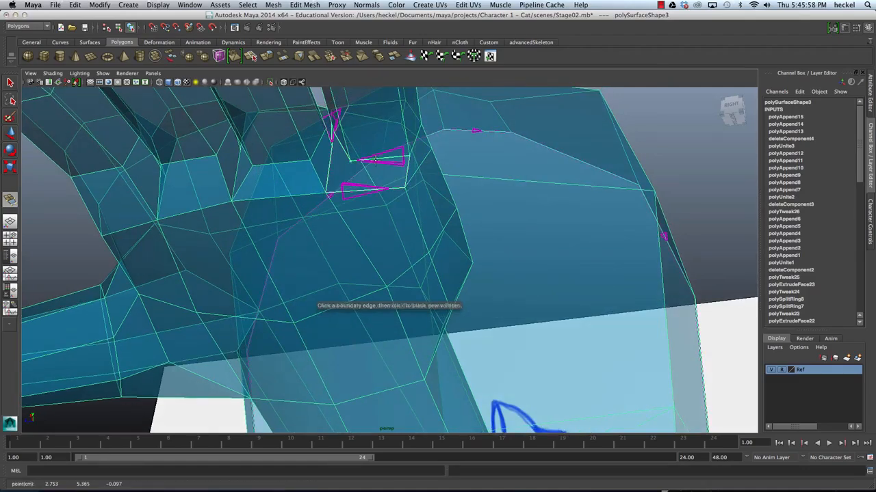
click(366, 189)
key(Return)
alt+drag(366, 189, 387, 146)
click(373, 136)
click(326, 162)
key(Return)
click(342, 153)
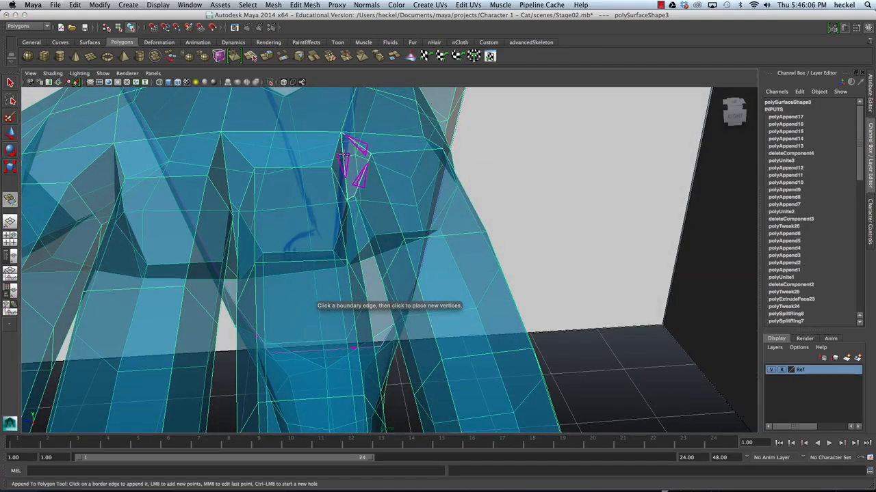
click(364, 168)
key(Return)
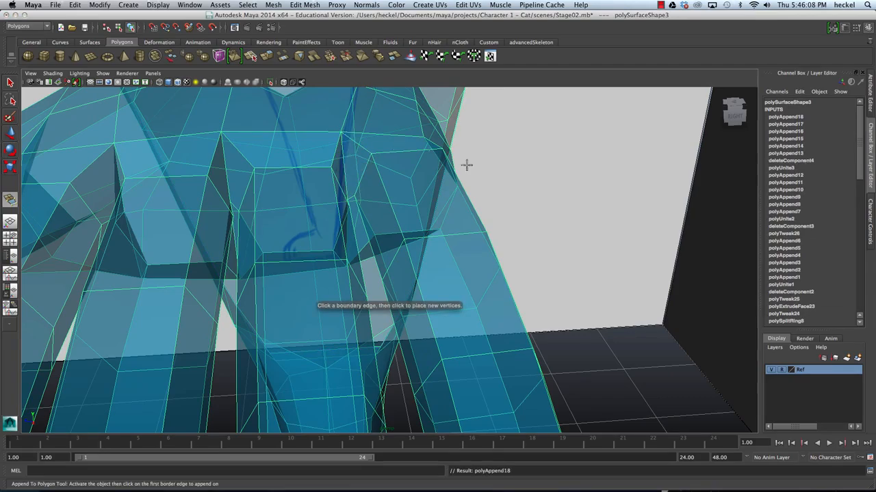
alt+right_drag(465, 164, 384, 177)
alt+drag(350, 173, 330, 180)
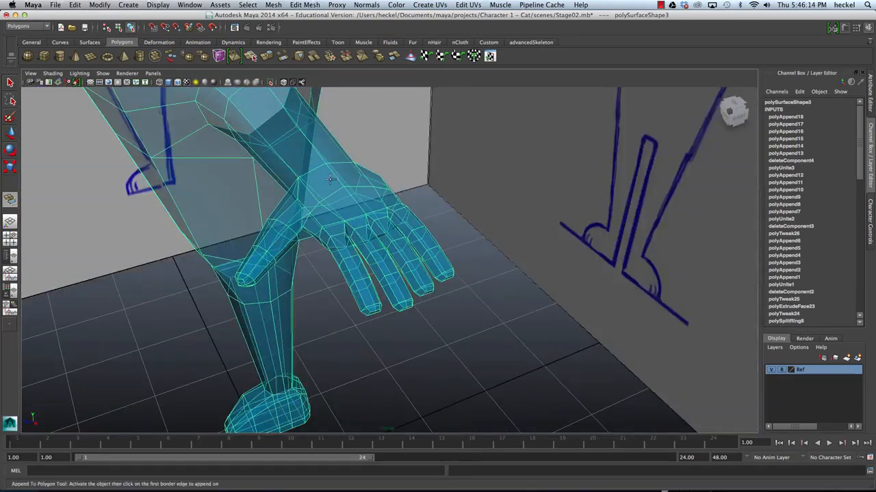
Step: Try smoothing the whole character mesh to inspect the joined fingers
key(q)
right_drag(319, 180, 342, 171)
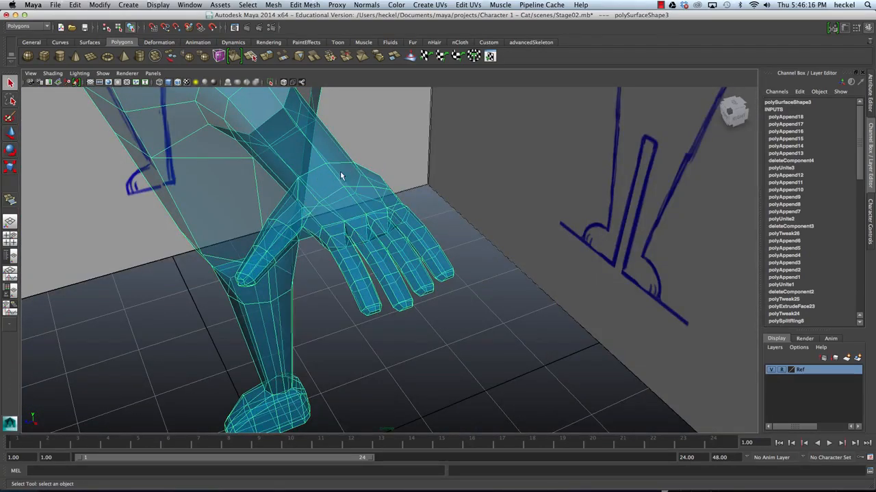
alt+drag(342, 172, 482, 164)
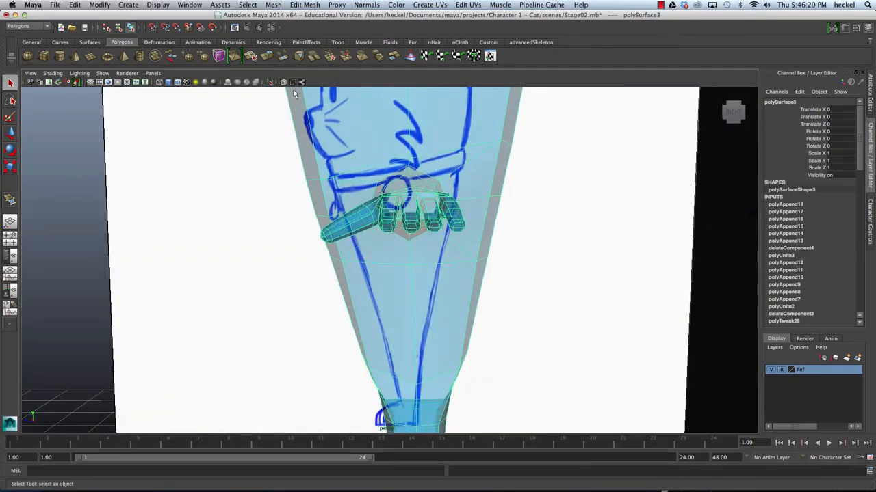
click(205, 58)
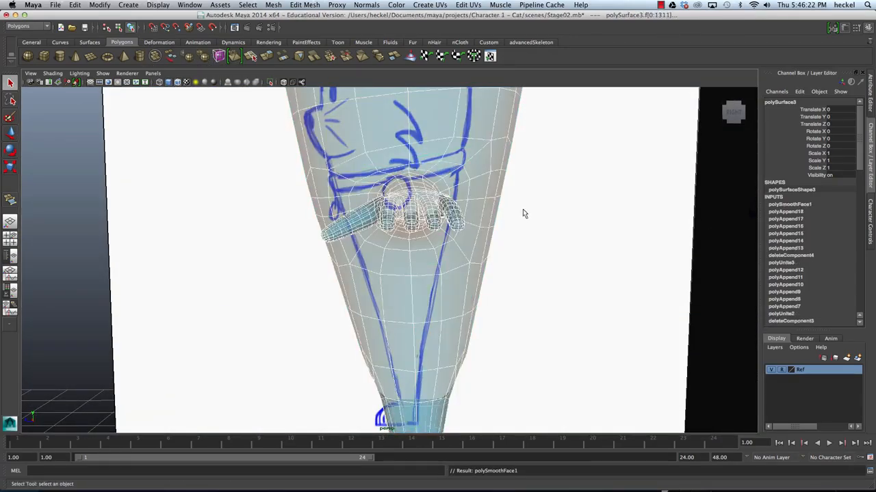
mouse_move(525, 213)
alt+mouse_down()
mouse_move(529, 221)
mouse_move(460, 204)
mouse_move(351, 119)
mouse_move(336, 153)
mouse_move(338, 195)
mouse_move(395, 193)
mouse_move(417, 127)
mouse_move(441, 142)
mouse_move(500, 146)
mouse_move(512, 198)
alt+mouse_up()
click(530, 221)
click(440, 140)
Step: Select all faces of the first finger beyond its base and adjust the finger's height slightly
right_drag(498, 247, 498, 252)
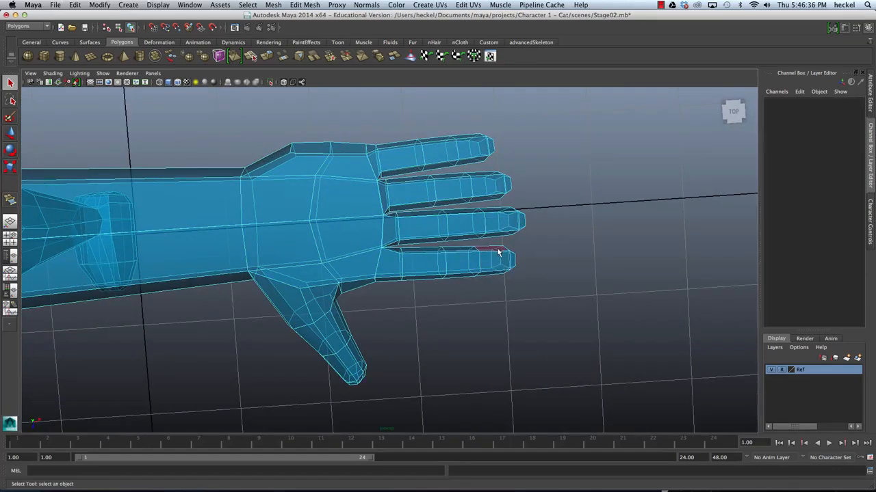
click(450, 274)
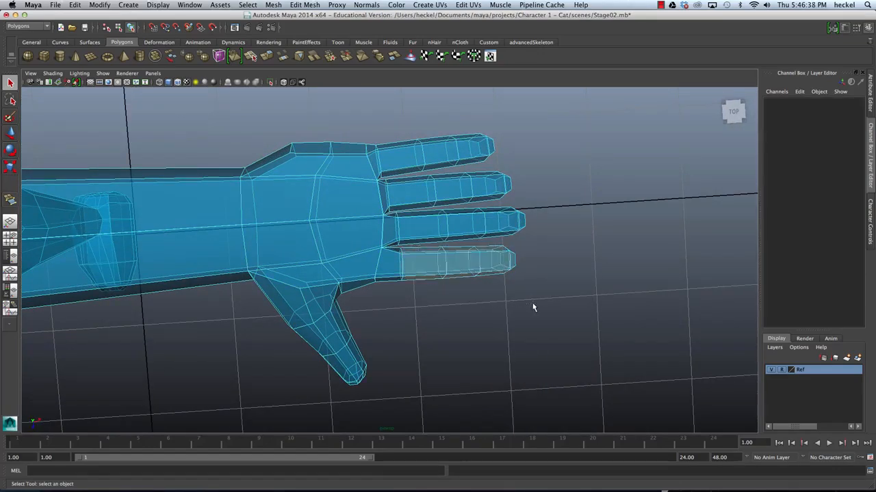
alt+drag(531, 307, 446, 170)
key(w)
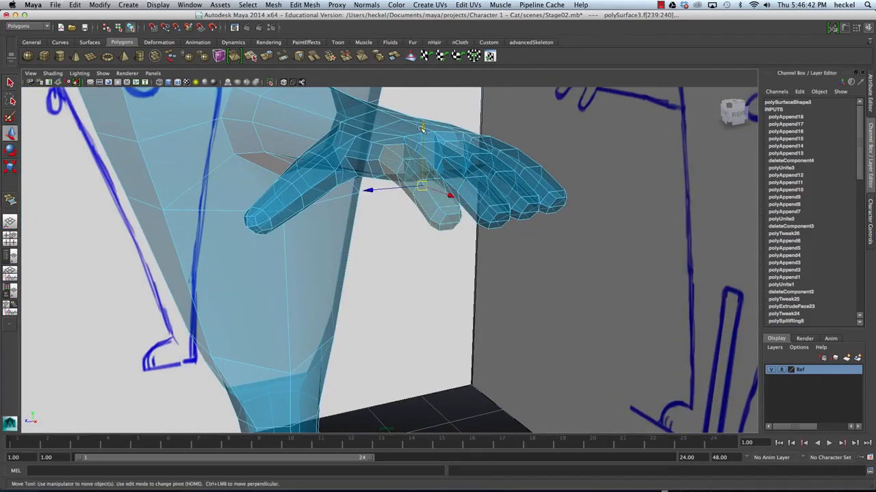
middle_drag(421, 128, 424, 127)
alt+drag(423, 129, 453, 139)
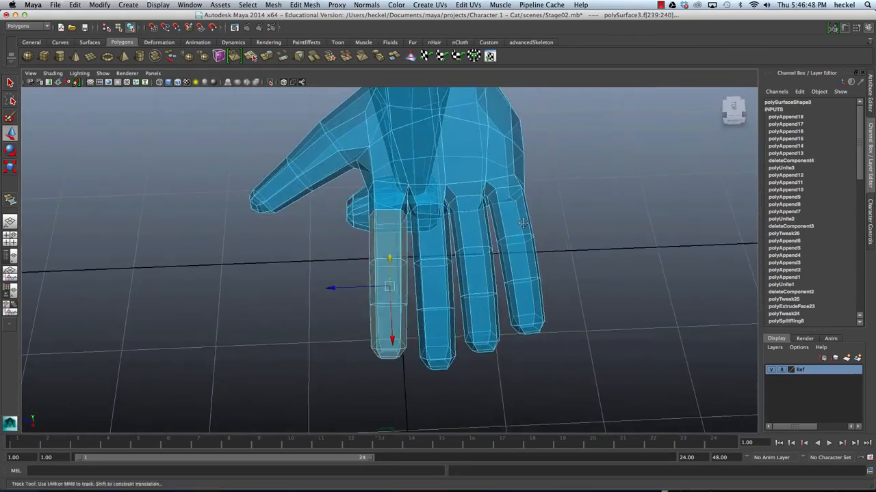
Step: Select the fourth finger's faces and adjust the finger's height relative to the neighbouring fingers
alt+drag(523, 223, 457, 180)
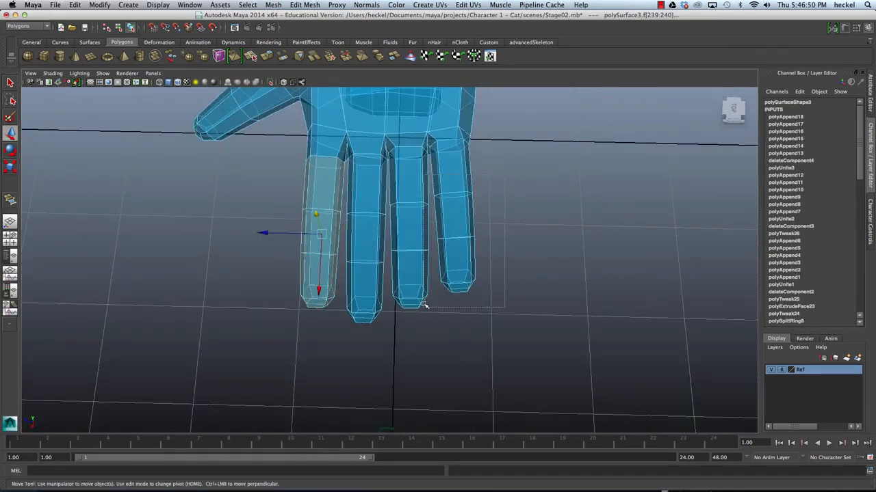
alt+drag(438, 303, 461, 197)
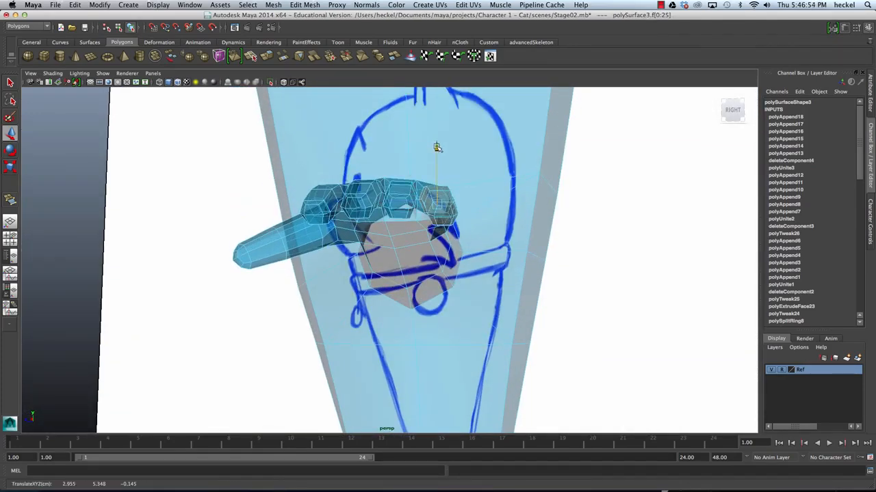
alt+drag(437, 148, 581, 221)
Step: Adjust the heights of the second and third fingers, growing each face selection from the fingertip toward the base
alt+drag(488, 243, 481, 272)
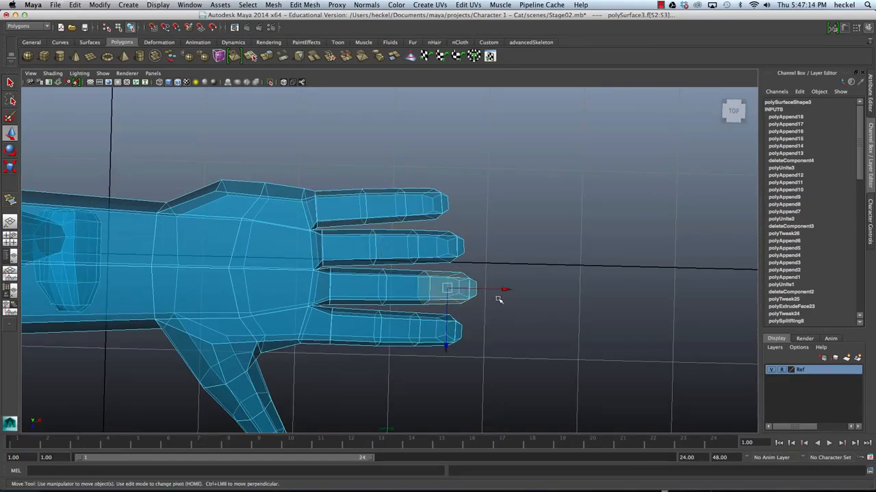
key(shift+period)
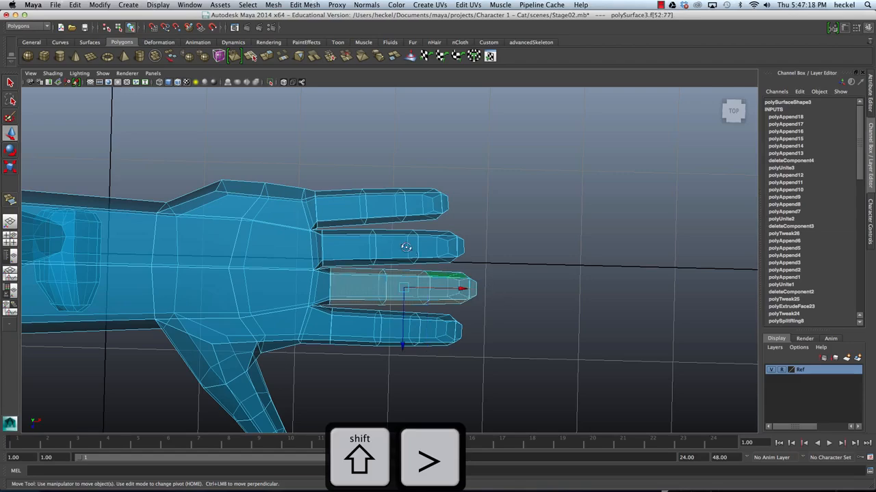
alt+drag(406, 247, 356, 191)
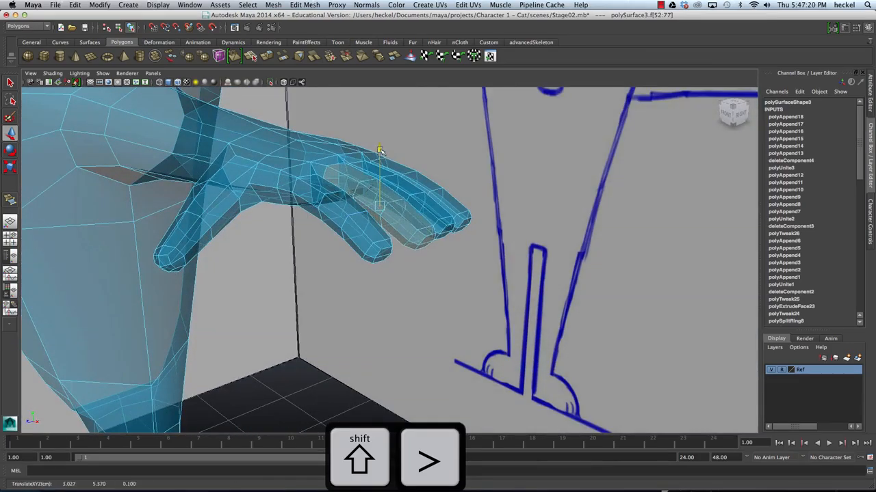
mouse_move(446, 147)
alt+mouse_down()
mouse_move(386, 127)
mouse_move(387, 146)
mouse_move(488, 193)
mouse_move(459, 238)
alt+mouse_up()
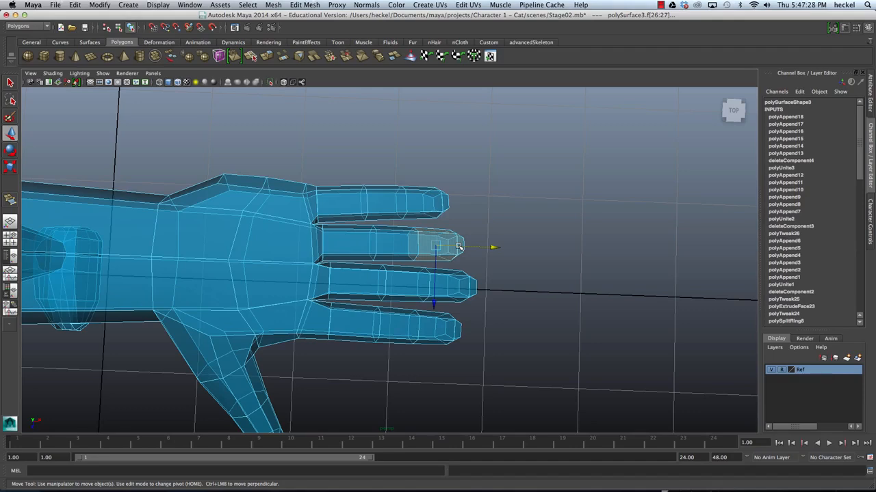
mouse_move(448, 172)
alt+mouse_down()
mouse_move(403, 137)
mouse_move(469, 137)
mouse_move(447, 133)
mouse_move(470, 130)
mouse_move(401, 141)
mouse_move(426, 135)
mouse_move(414, 140)
mouse_move(443, 155)
mouse_move(396, 159)
alt+mouse_up()
Step: Preview the character mesh smoothed and inspect the repositioned fingers, hand and arm from several angles
right_drag(390, 160, 391, 159)
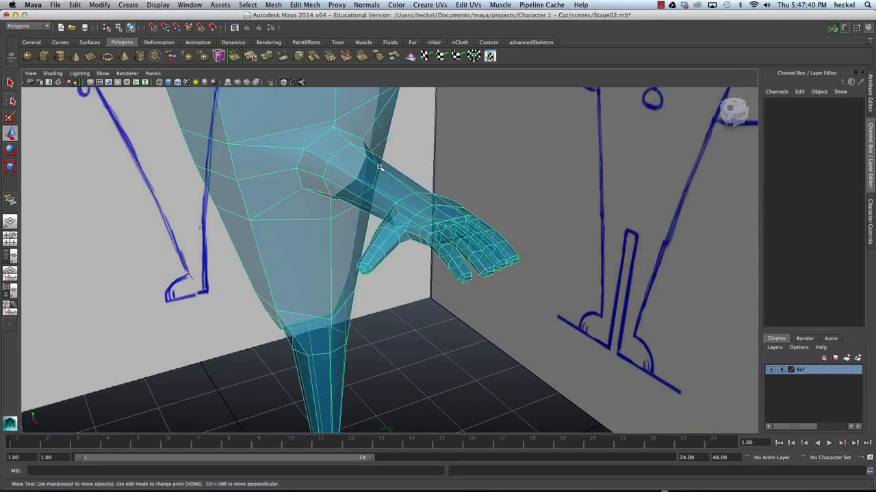
mouse_move(391, 160)
alt+mouse_down()
mouse_move(404, 176)
mouse_move(424, 171)
mouse_move(421, 153)
mouse_move(452, 161)
mouse_move(409, 167)
alt+mouse_up()
scroll(456, 160, down, 3)
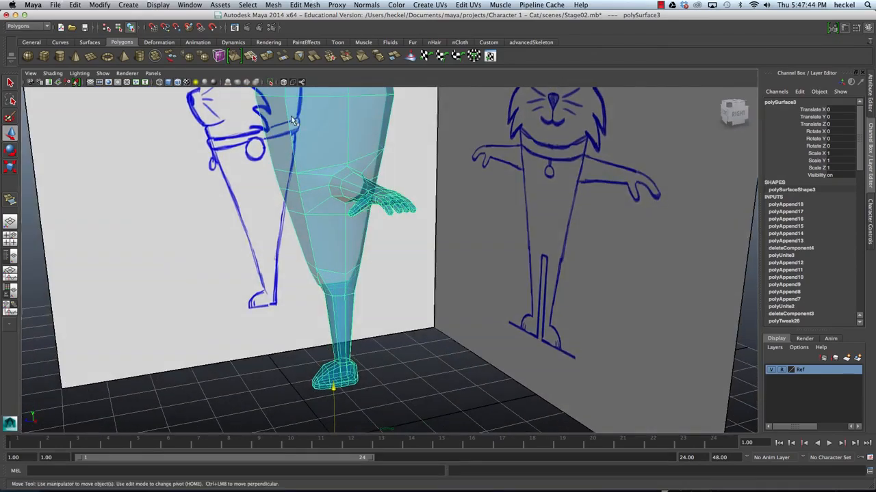
click(417, 224)
scroll(417, 225, up, 6)
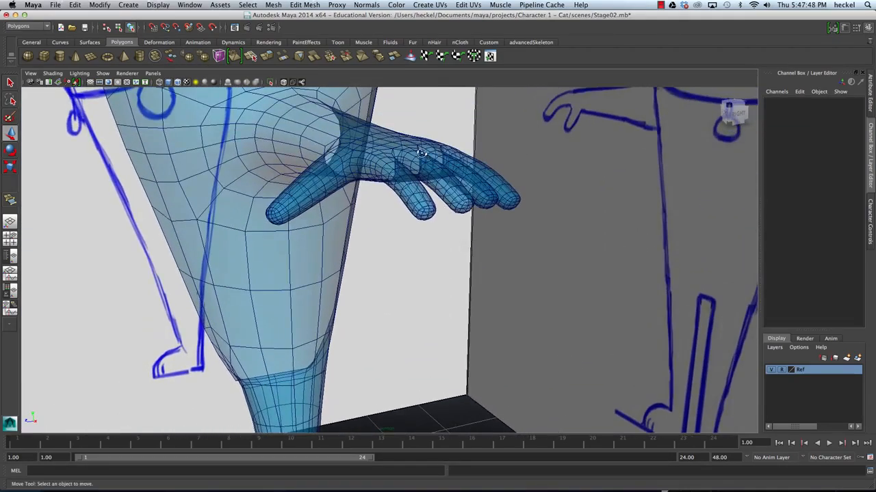
alt+drag(422, 154, 442, 171)
scroll(442, 171, down, 5)
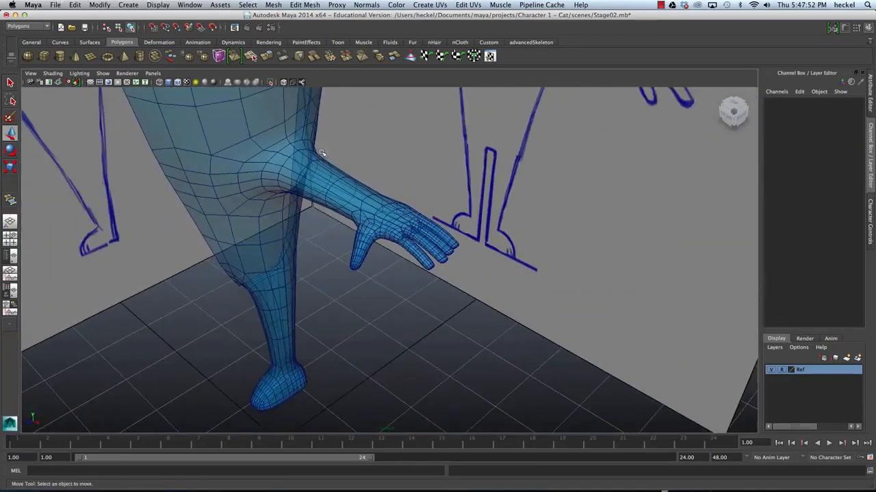
alt+drag(322, 152, 275, 148)
click(275, 148)
key(1)
alt+drag(340, 183, 405, 202)
scroll(315, 186, down, 5)
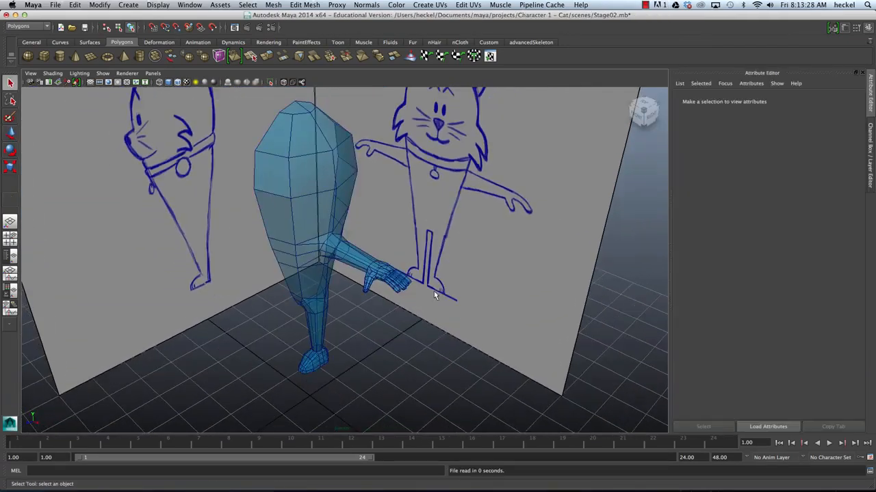
Step: Start saving the scene as a new file in the project's scenes folder
click(56, 5)
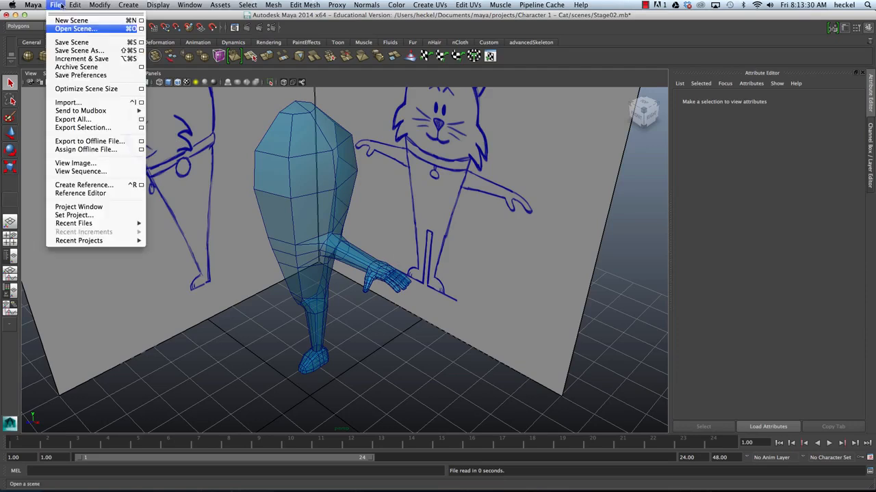
click(79, 50)
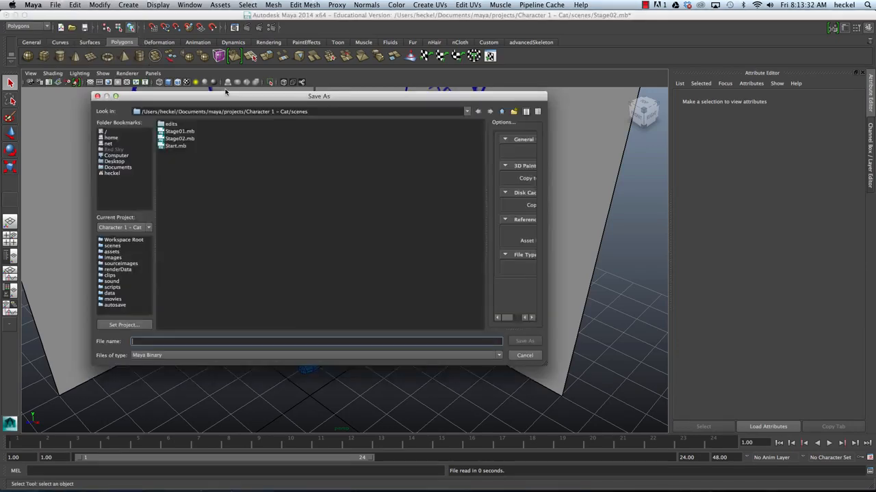